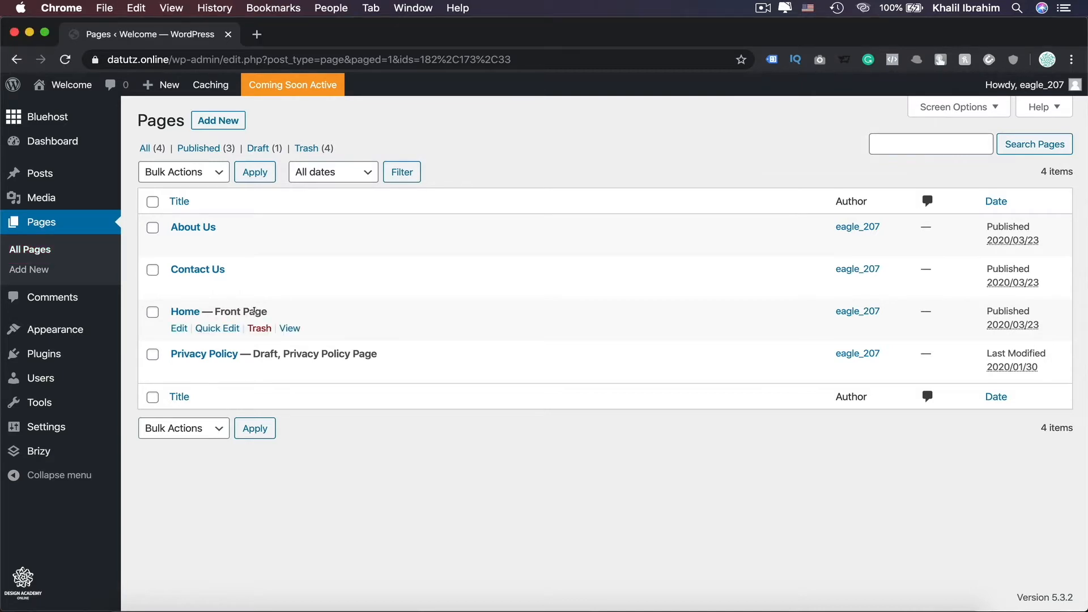
Open the Home page for editing and preview it in a new tab, scrolling through the live page.
{"action": "left_click", "coordinate": [180, 329]}
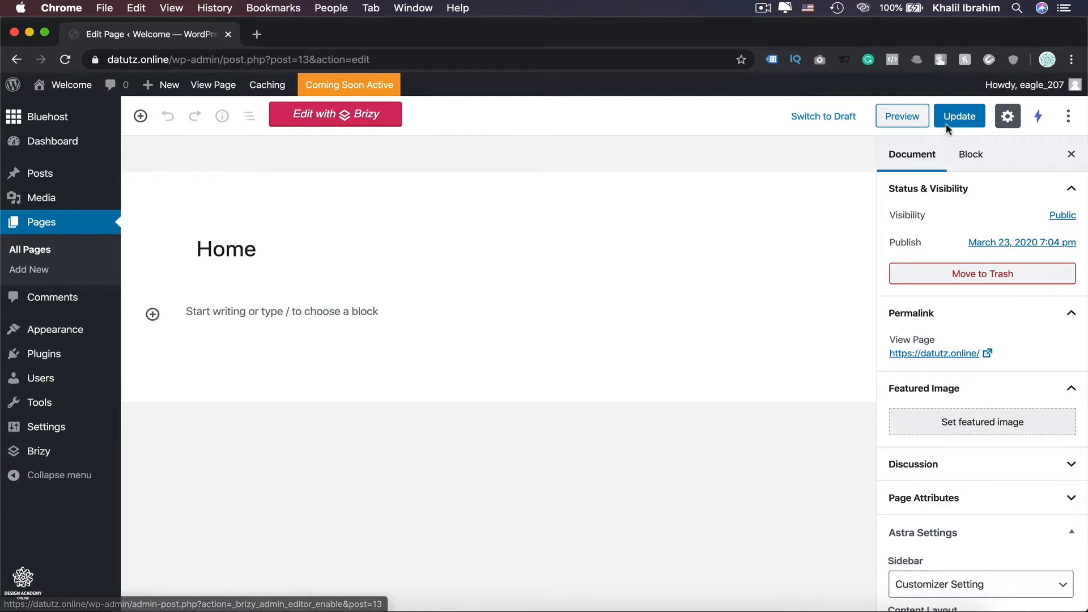
{"action": "right_click", "coordinate": [906, 119]}
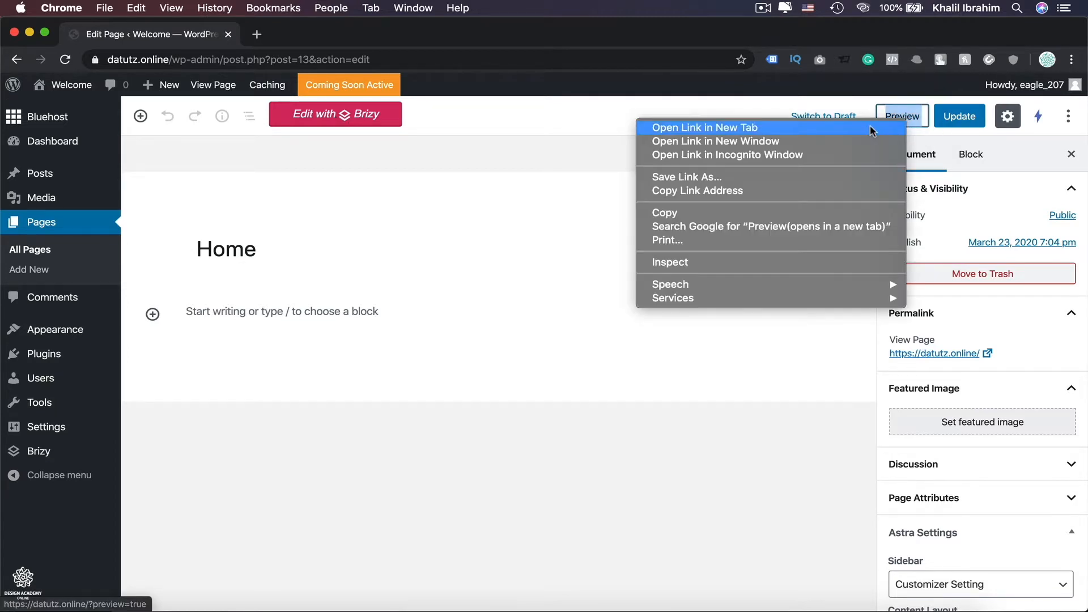
{"action": "left_click", "coordinate": [869, 124]}
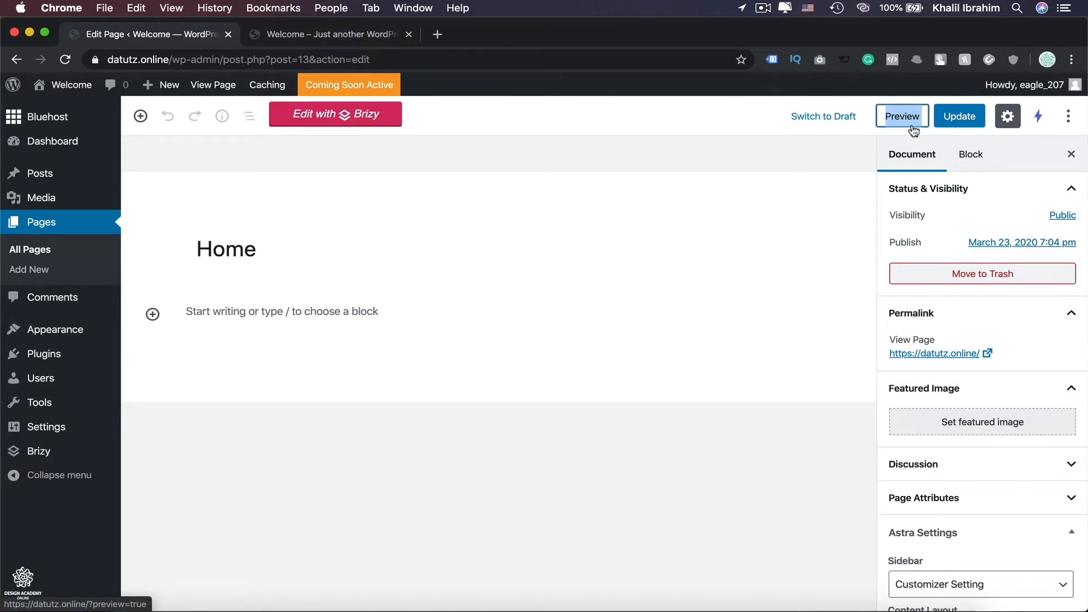
{"action": "left_click", "coordinate": [381, 35]}
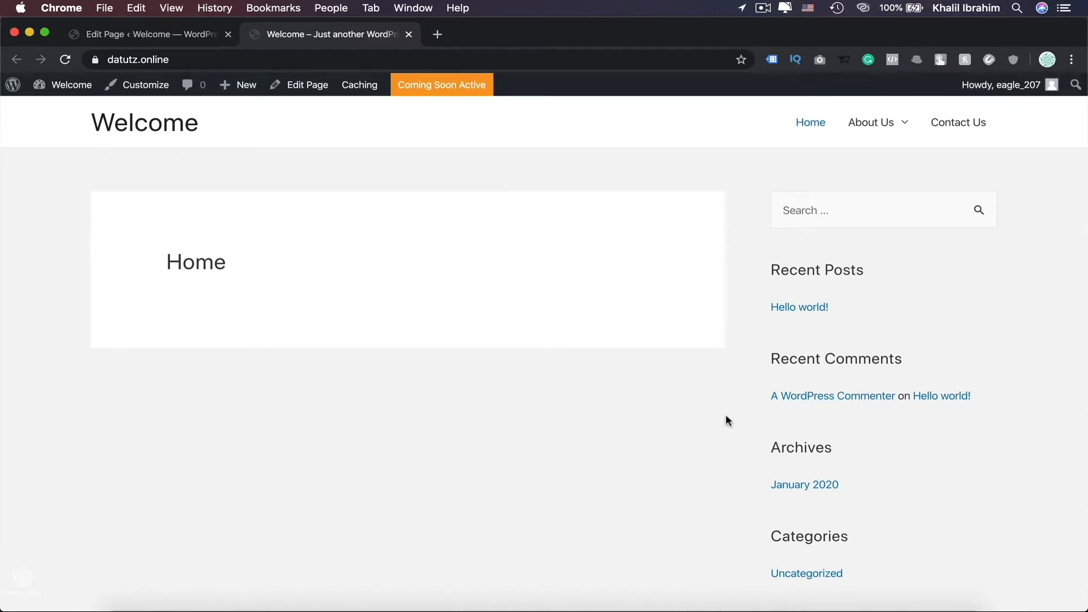
{"action": "scroll", "coordinate": [725, 414], "scroll_direction": "down", "scroll_amount": 5}
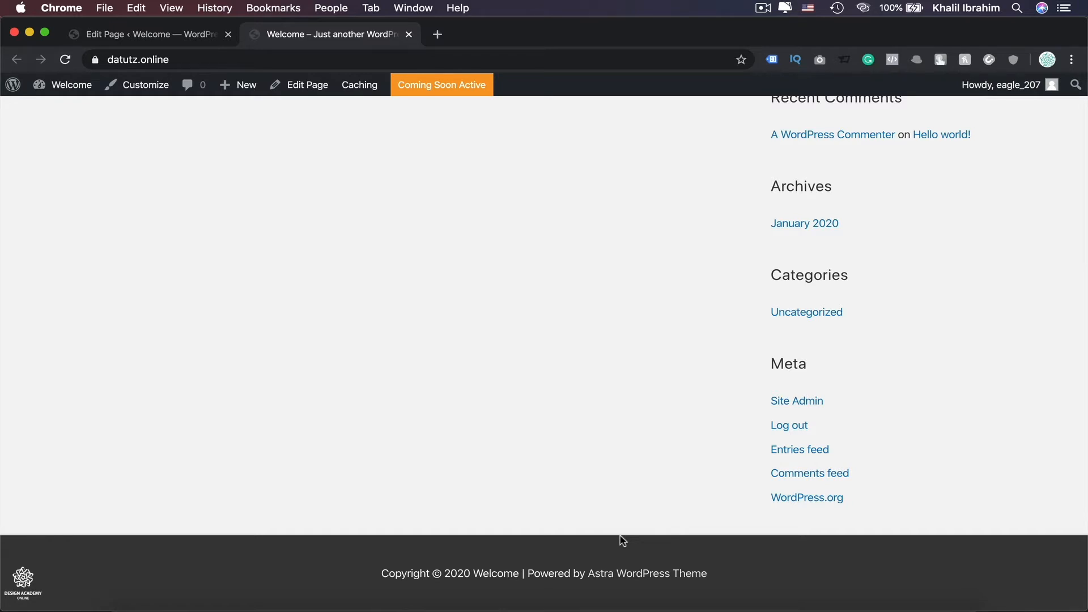
{"action": "scroll", "coordinate": [620, 535], "scroll_direction": "up", "scroll_amount": 5}
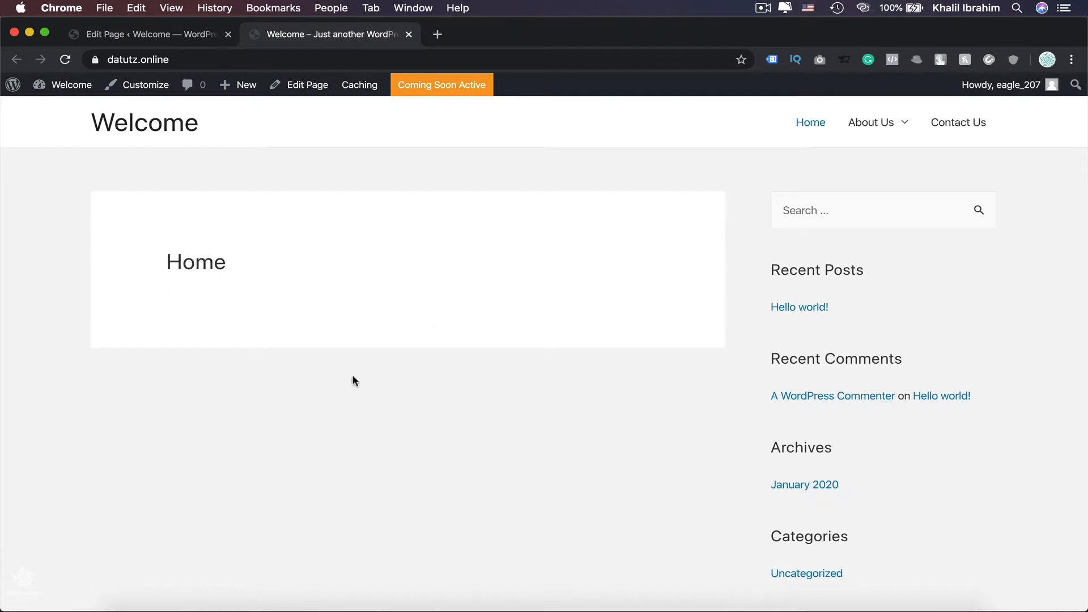
Back in the page editor, set the Astra Sidebar option to No Sidebar.
{"action": "left_click", "coordinate": [121, 36]}
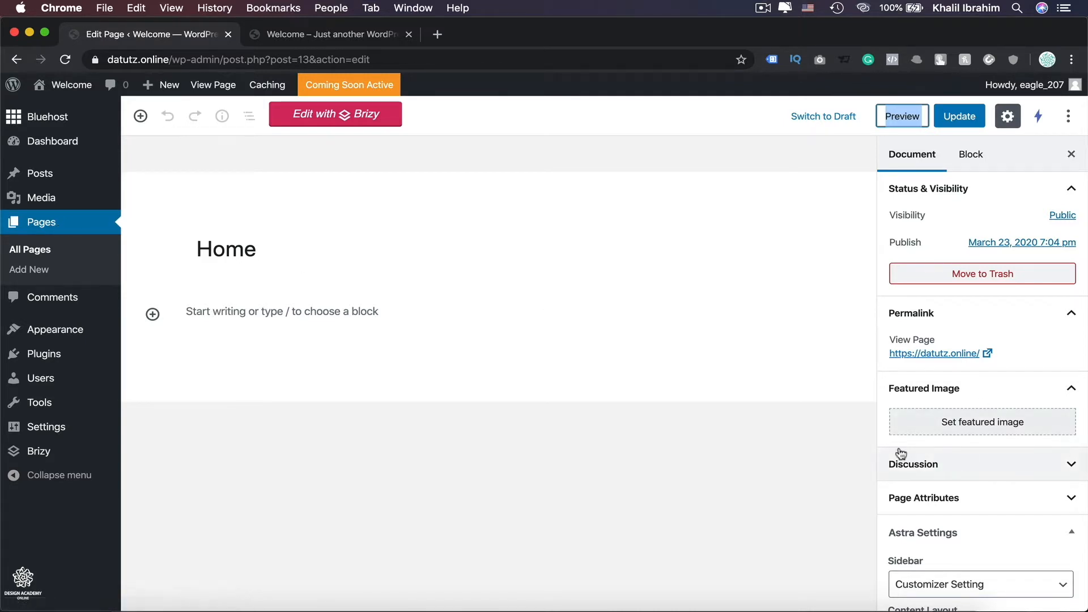
{"action": "scroll", "coordinate": [1031, 515], "scroll_direction": "down", "scroll_amount": 2}
{"action": "scroll", "coordinate": [1033, 515], "scroll_direction": "down", "scroll_amount": 1}
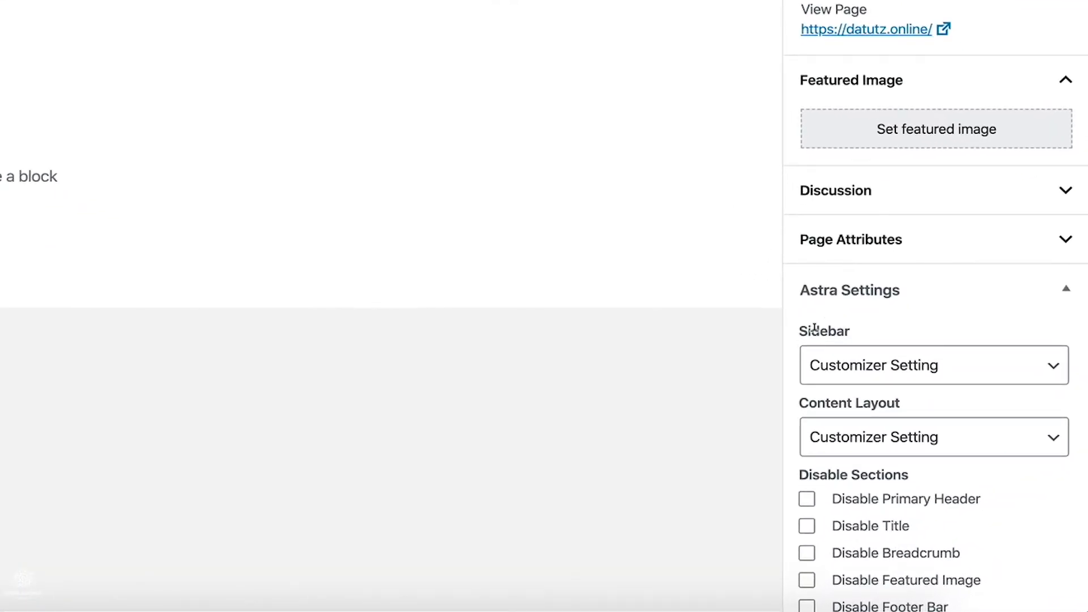
{"action": "left_click", "coordinate": [1042, 368]}
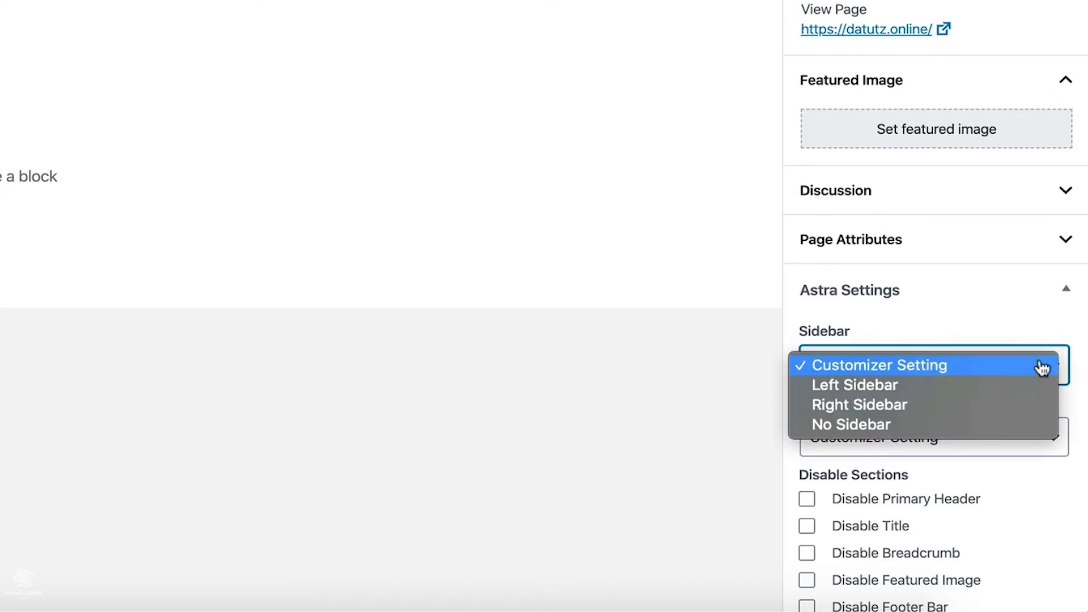
{"action": "left_click", "coordinate": [927, 435]}
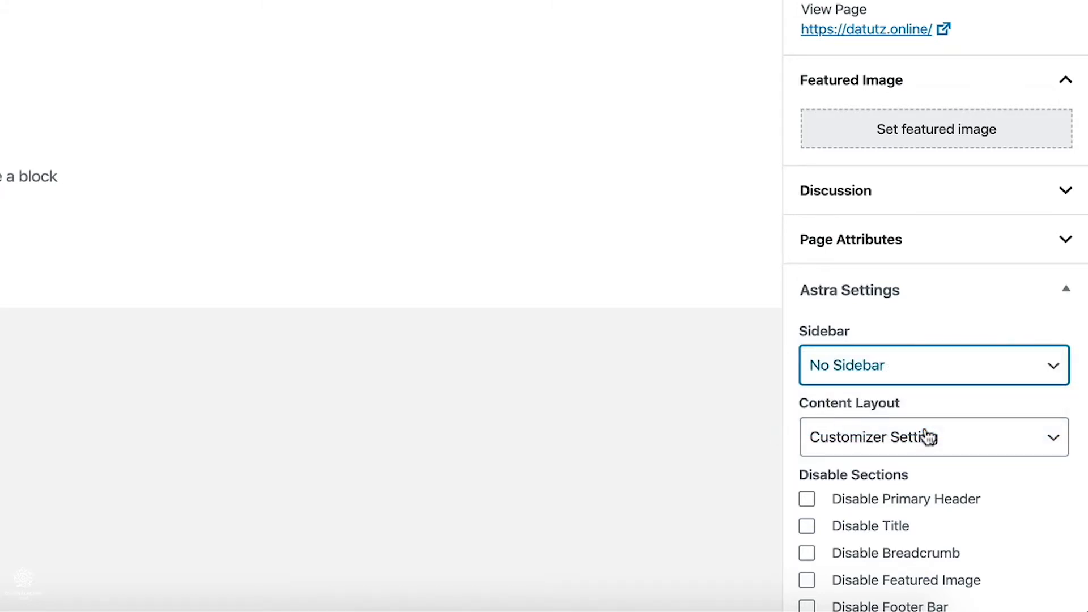
Set the Content Layout to Full Width / Stretched and tick Disable Title.
{"action": "left_click", "coordinate": [929, 436]}
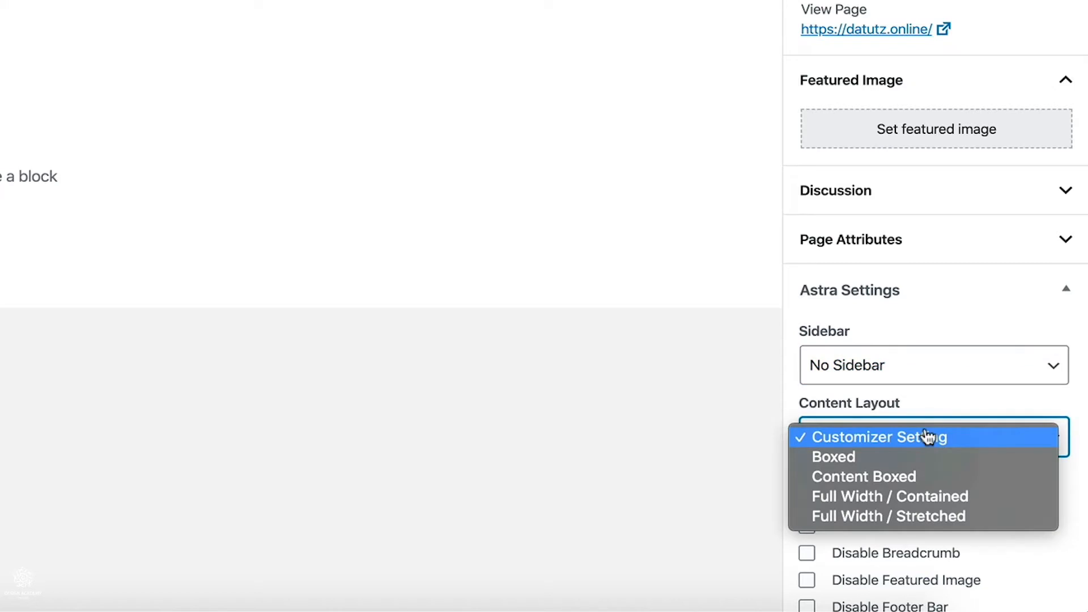
{"action": "left_click", "coordinate": [941, 519]}
{"action": "scroll", "coordinate": [963, 504], "scroll_direction": "down", "scroll_amount": 2}
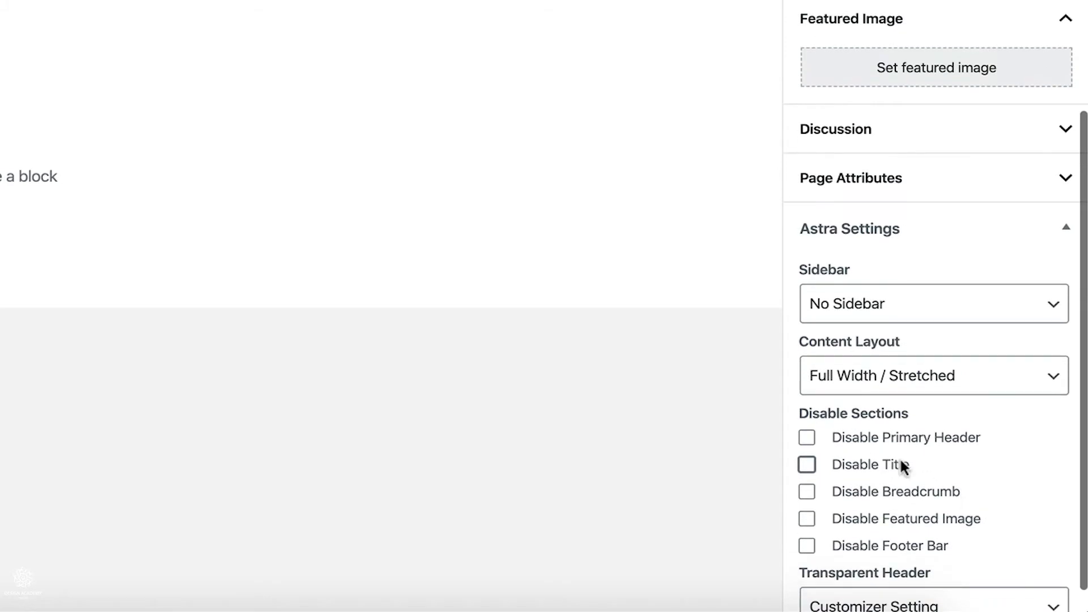
{"action": "left_click", "coordinate": [804, 468]}
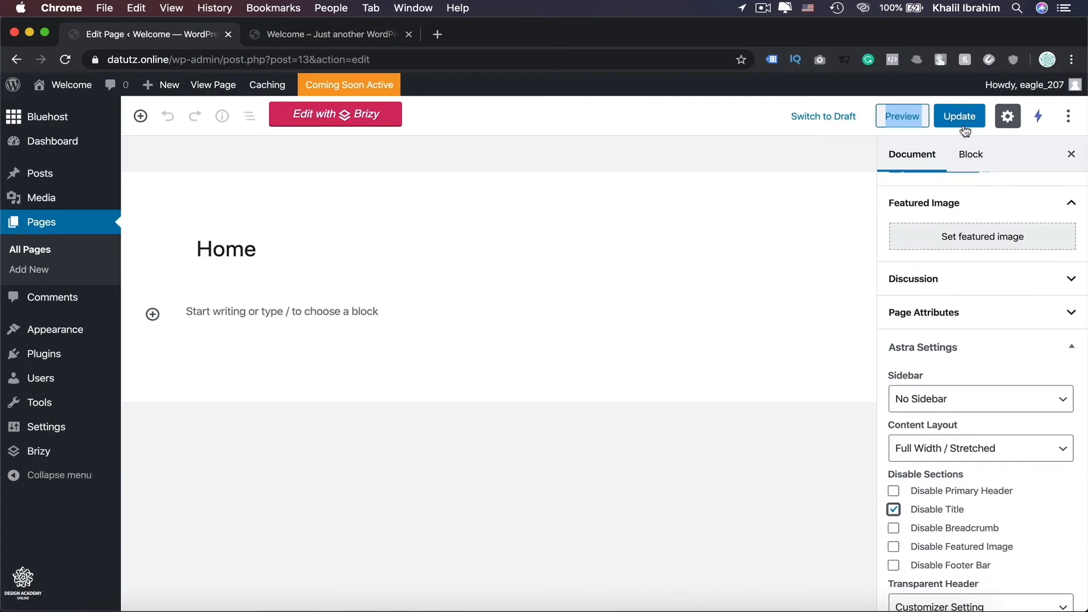
Update the page, reload the preview tab to check it, and return to the editor.
{"action": "left_click", "coordinate": [962, 118]}
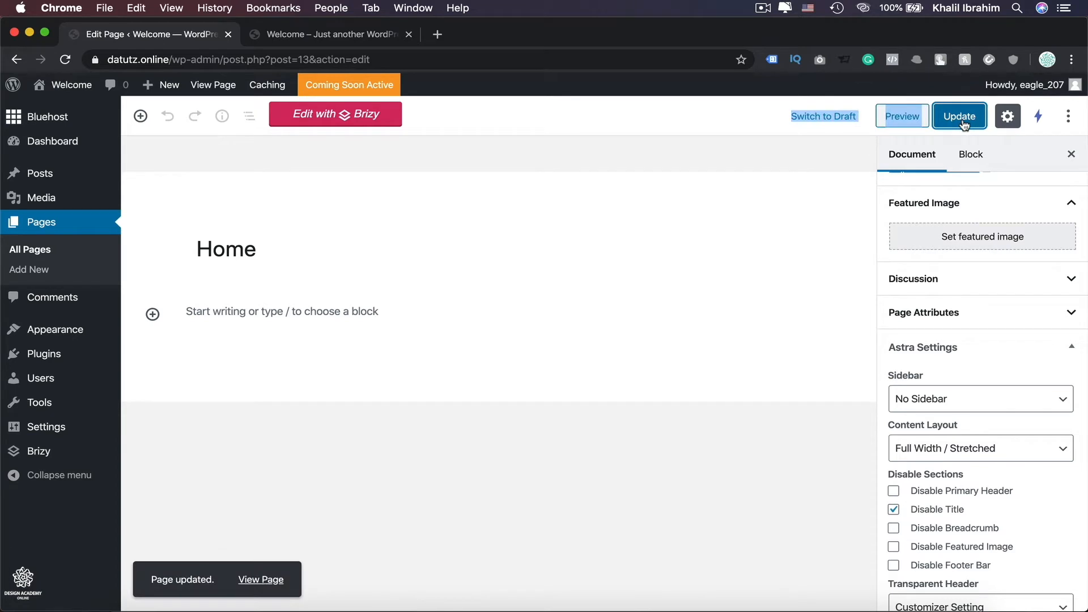
{"action": "left_click", "coordinate": [310, 31]}
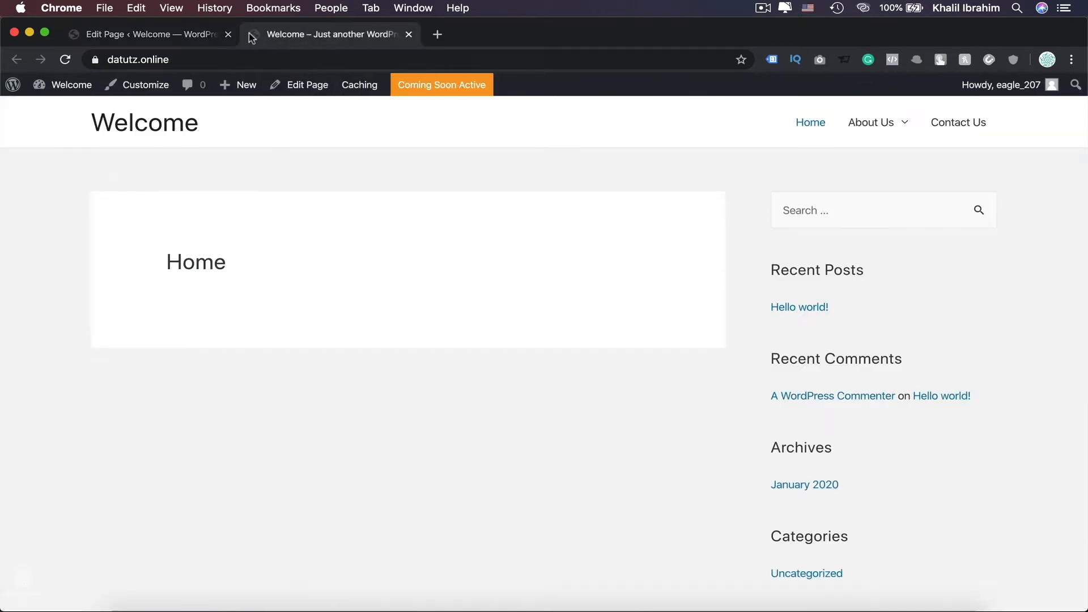
{"action": "left_click", "coordinate": [66, 59]}
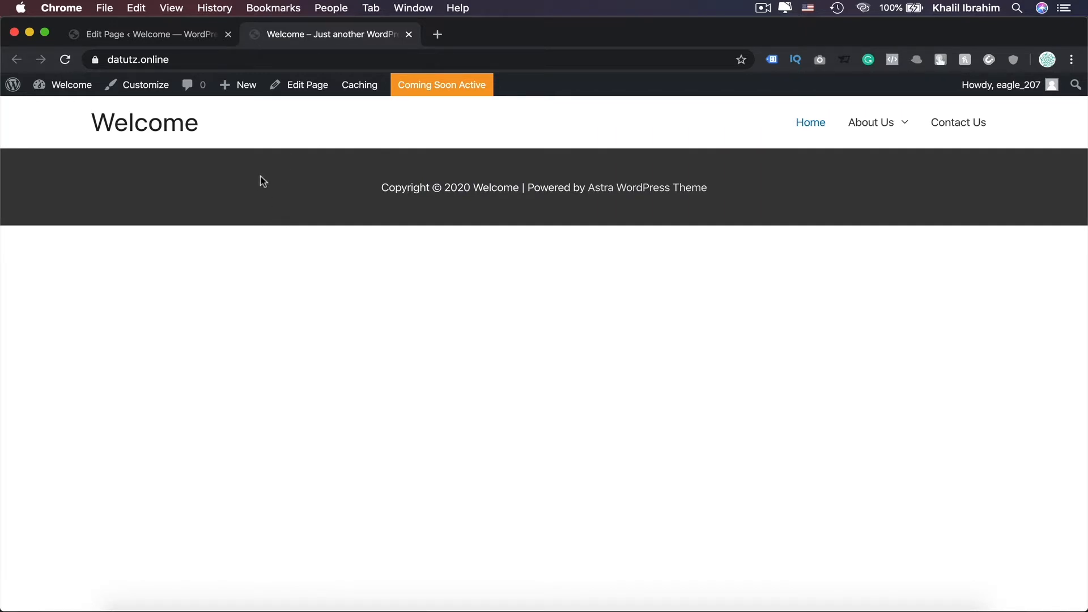
{"action": "left_click", "coordinate": [150, 37]}
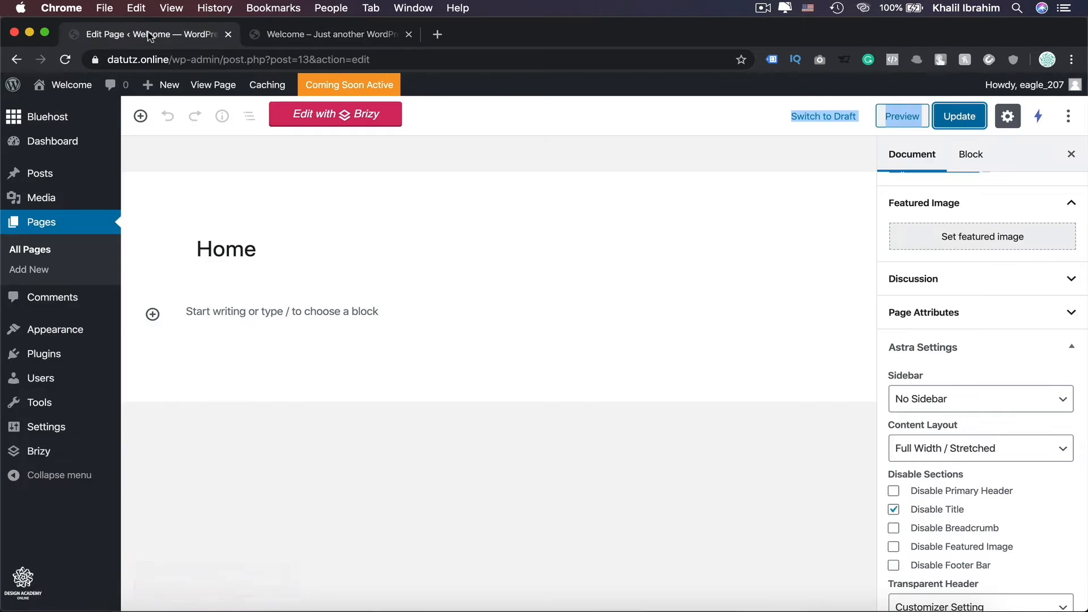
Launch Edit with Brizy and close the old preview tab.
{"action": "left_click", "coordinate": [339, 125]}
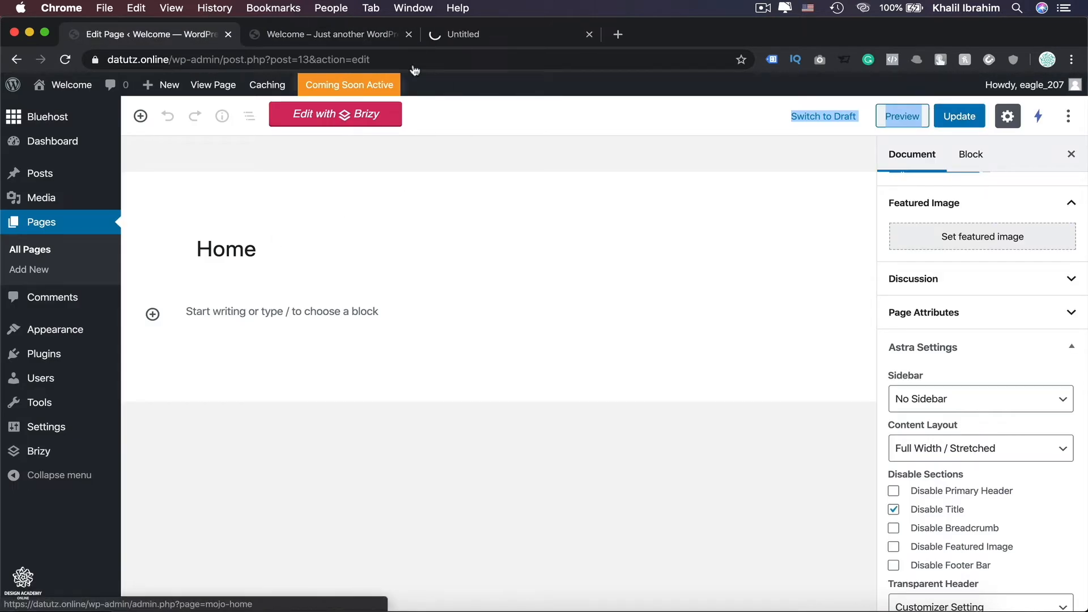
{"action": "left_click", "coordinate": [408, 34]}
{"action": "left_click", "coordinate": [352, 36]}
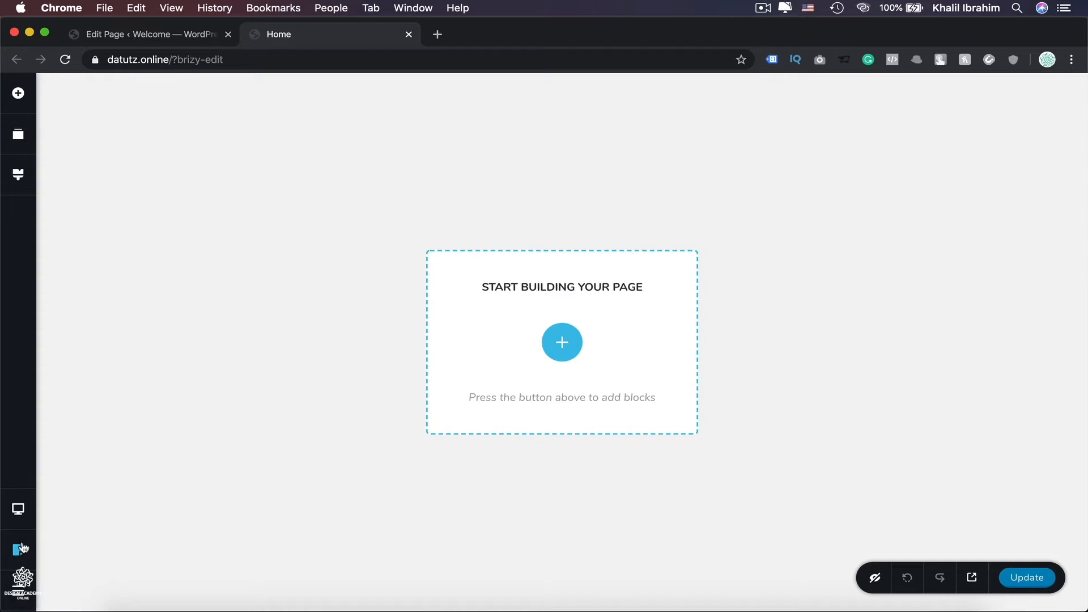
Switch the Brizy page template to Default and scroll the page to view it.
{"action": "left_click", "coordinate": [18, 549]}
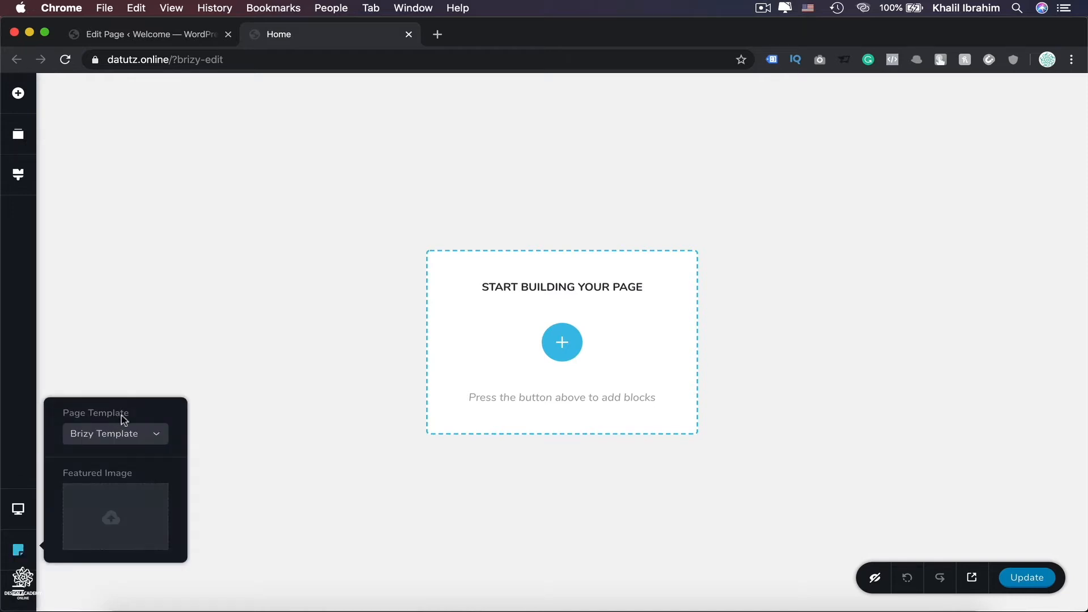
{"action": "left_click", "coordinate": [156, 435]}
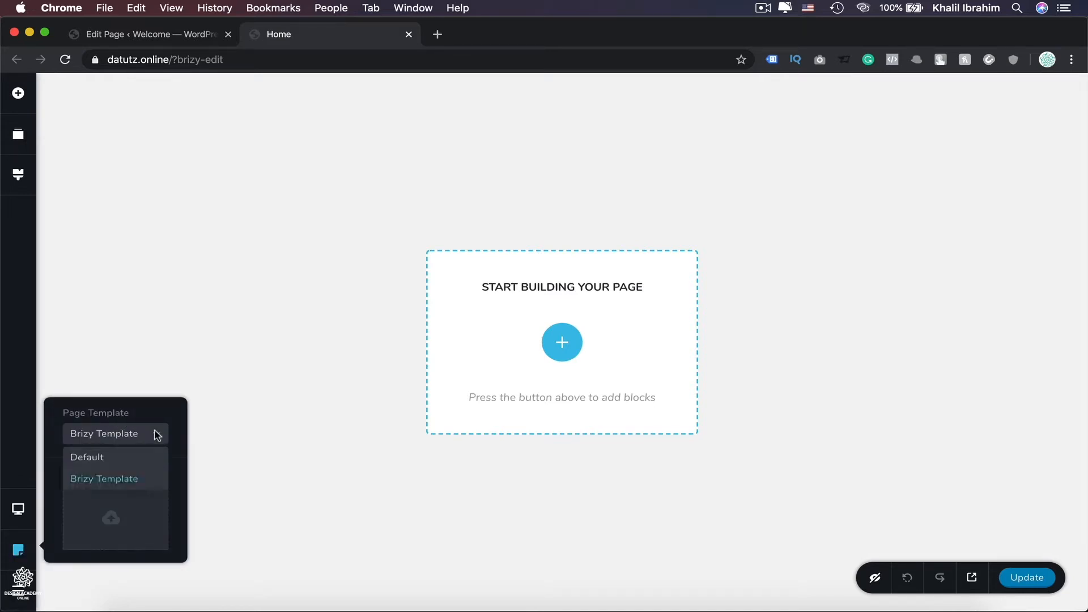
{"action": "left_click", "coordinate": [104, 456]}
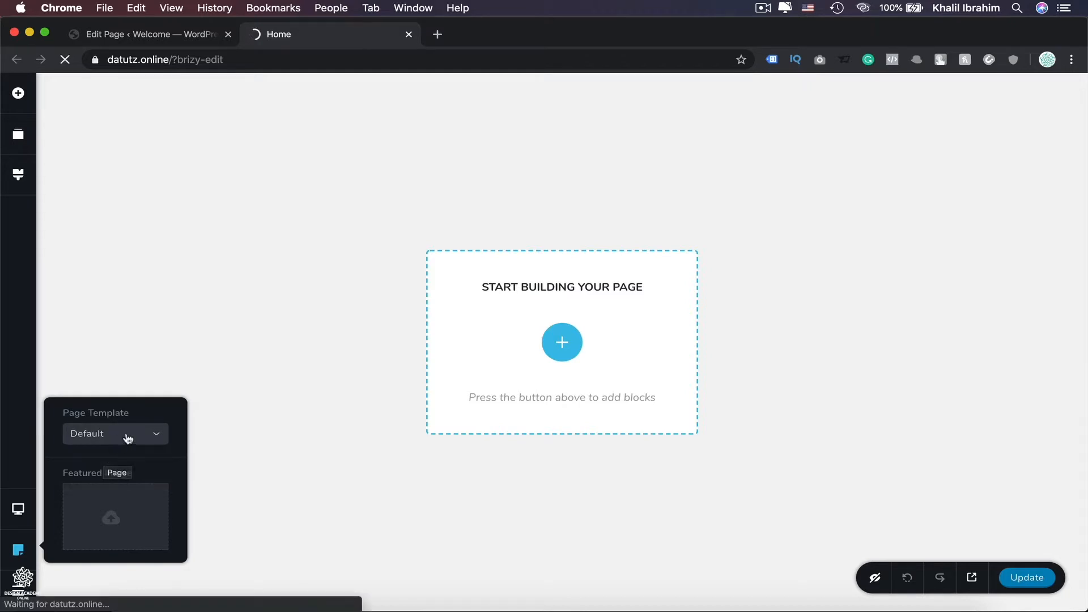
{"action": "left_click", "coordinate": [126, 436]}
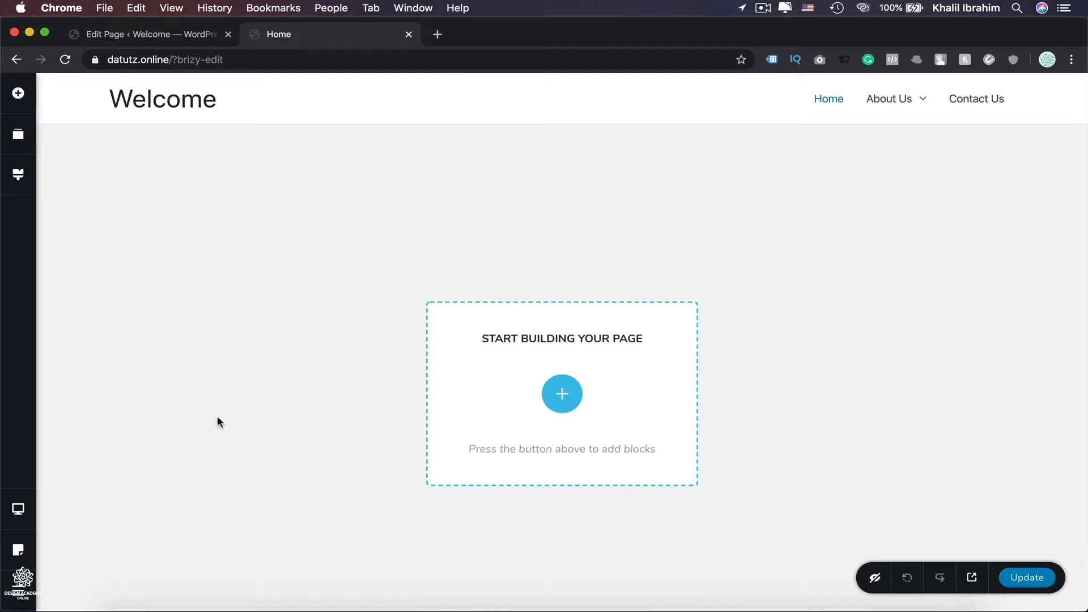
{"action": "scroll", "coordinate": [216, 420], "scroll_direction": "down", "scroll_amount": 3}
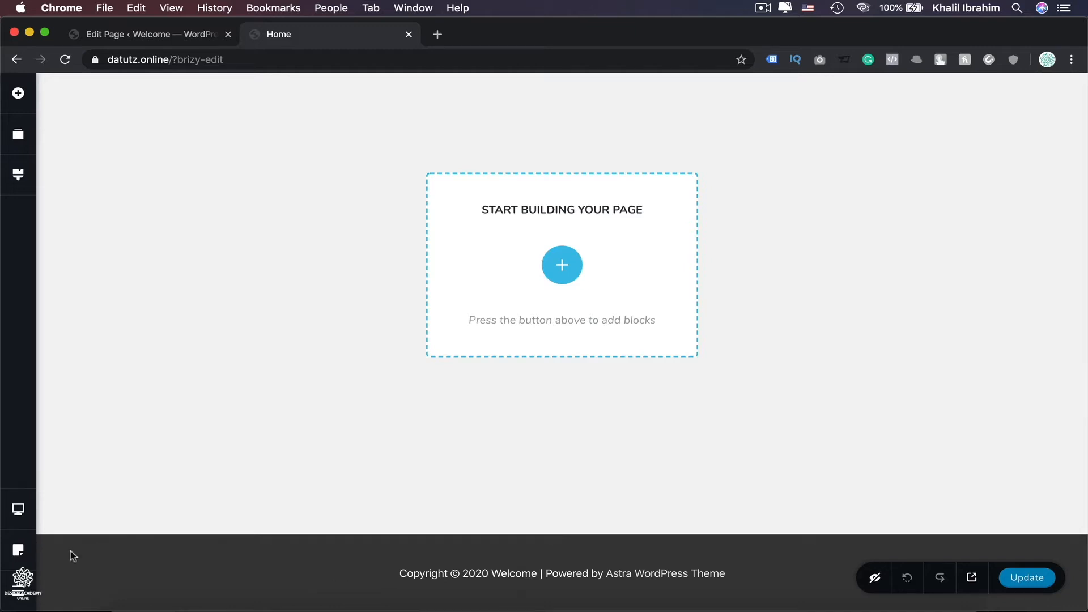
Switch the page template back to Brizy Template.
{"action": "left_click", "coordinate": [18, 549]}
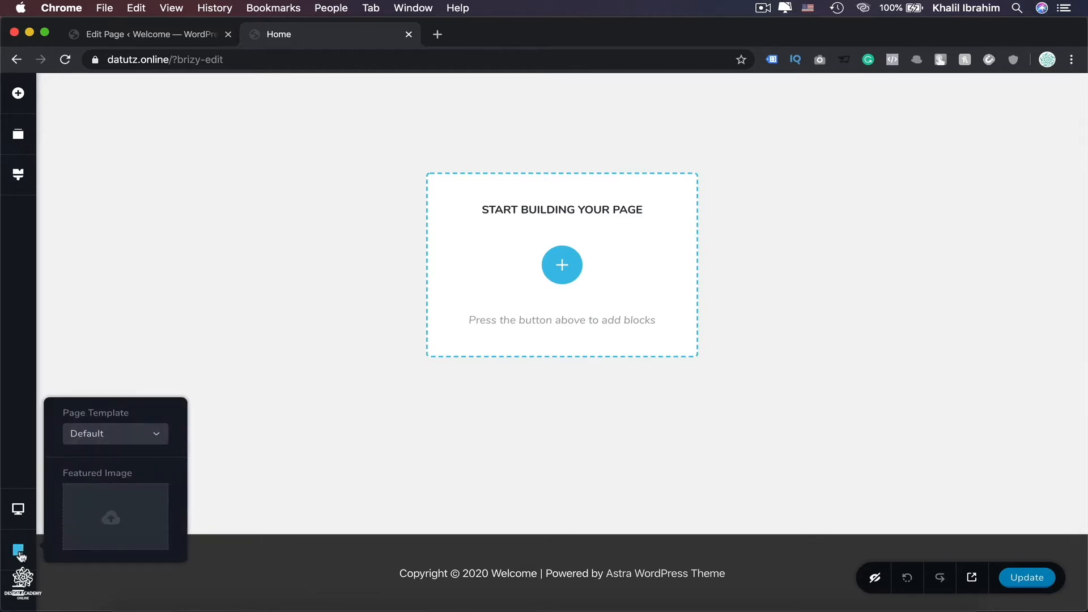
{"action": "left_click", "coordinate": [151, 442]}
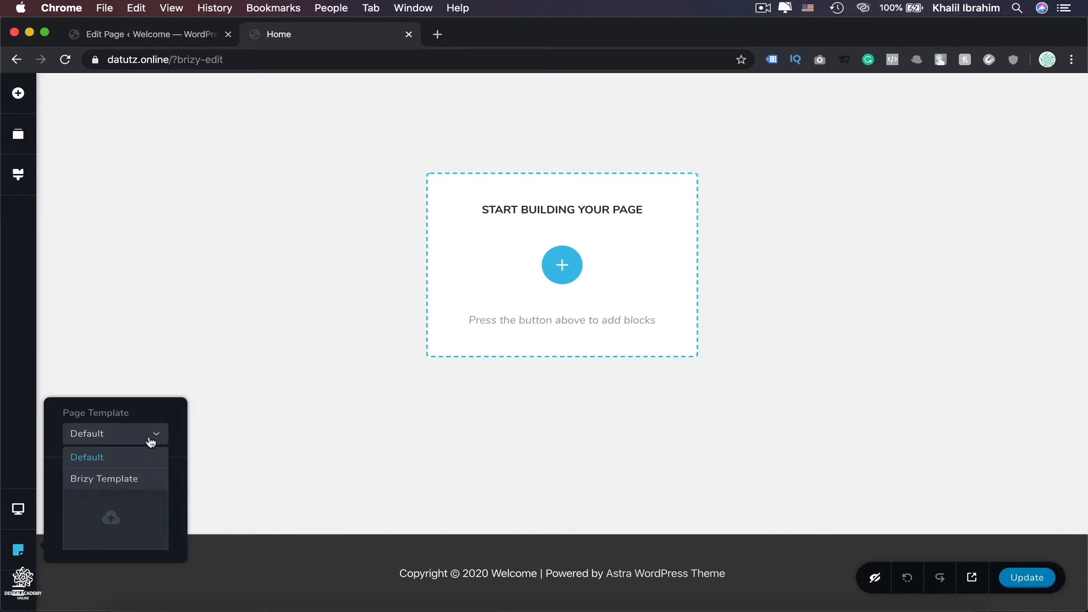
{"action": "left_click", "coordinate": [126, 480]}
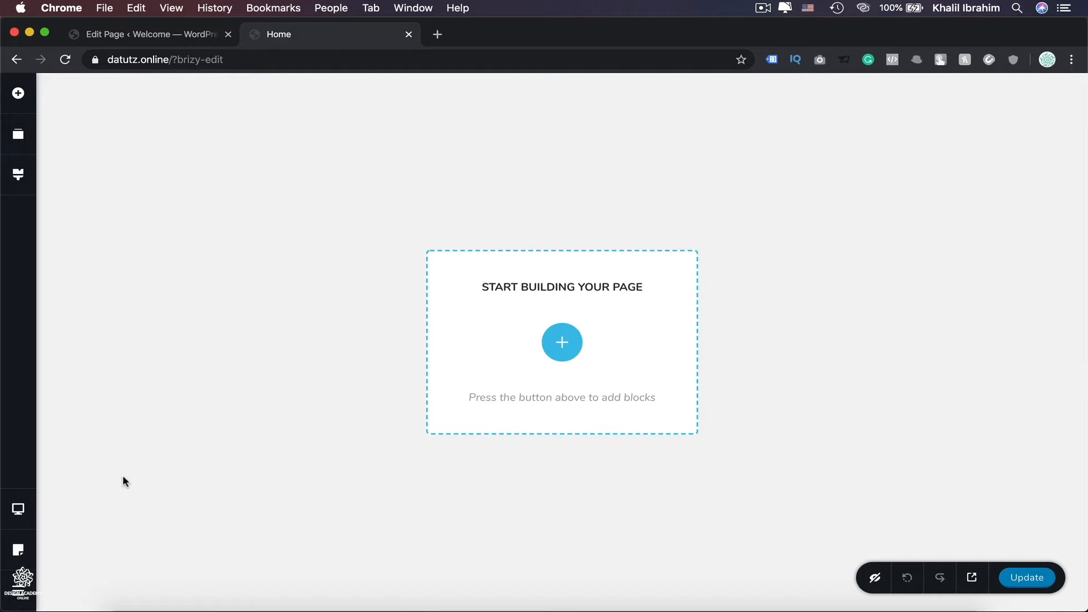
Open the block library from the add button and scroll through the available blocks.
{"action": "left_click", "coordinate": [567, 343]}
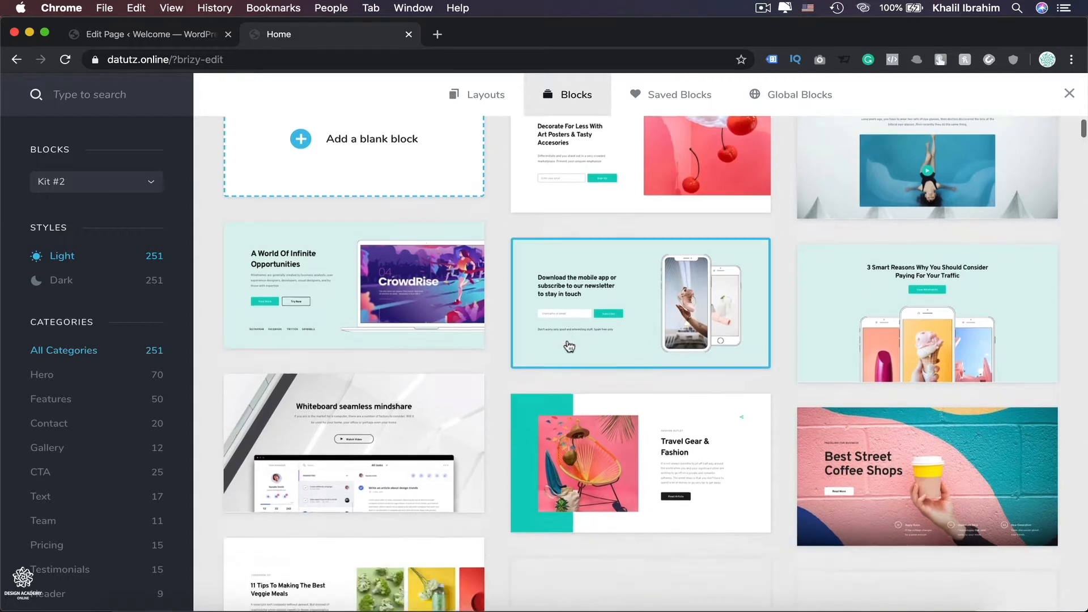
{"action": "scroll", "coordinate": [566, 344], "scroll_direction": "down", "scroll_amount": 8}
{"action": "scroll", "coordinate": [505, 392], "scroll_direction": "down", "scroll_amount": 5}
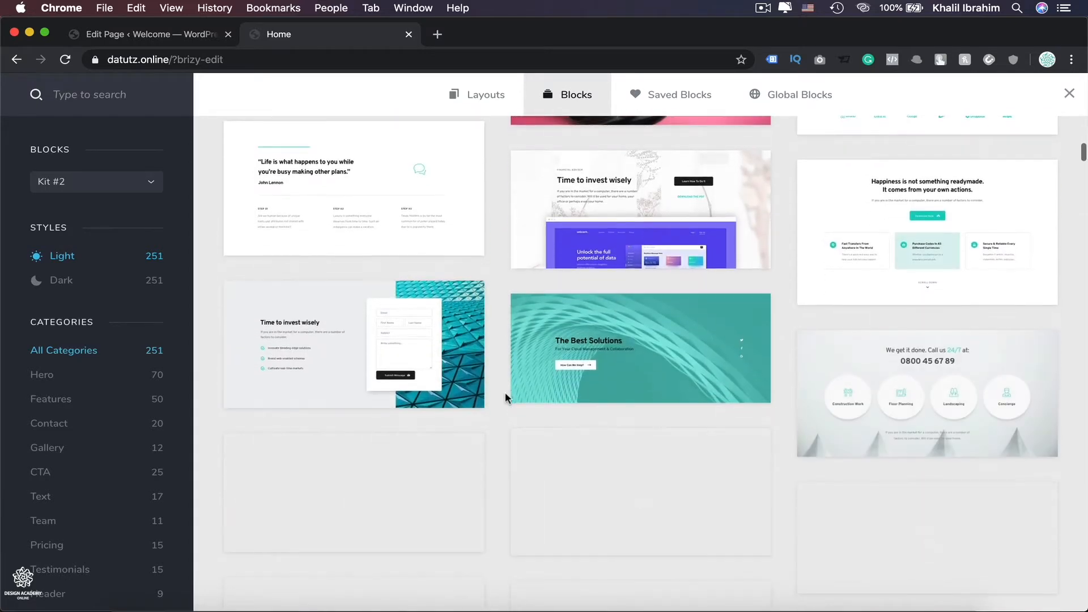
{"action": "scroll", "coordinate": [505, 392], "scroll_direction": "down", "scroll_amount": 10}
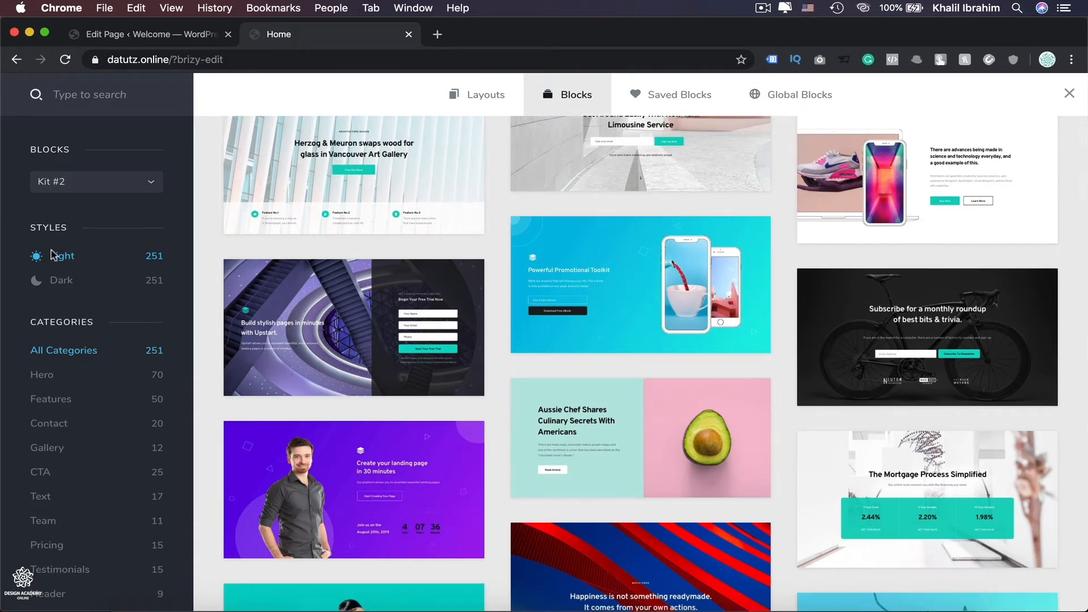
Browse blocks filtered by Dark and Light styles and by the Hero and Contact categories.
{"action": "left_click", "coordinate": [62, 280]}
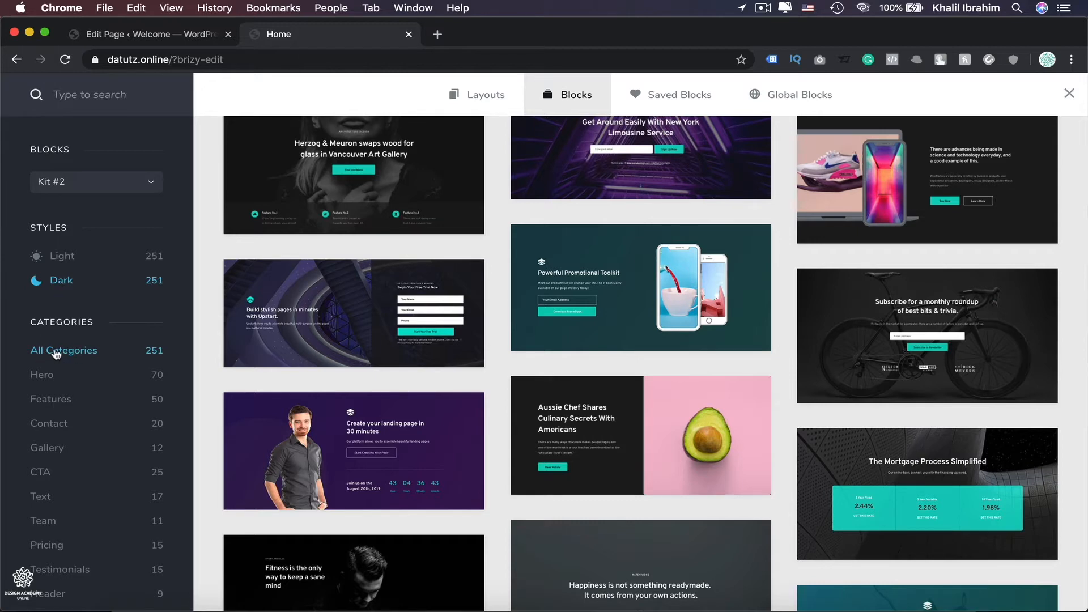
{"action": "left_click", "coordinate": [38, 375]}
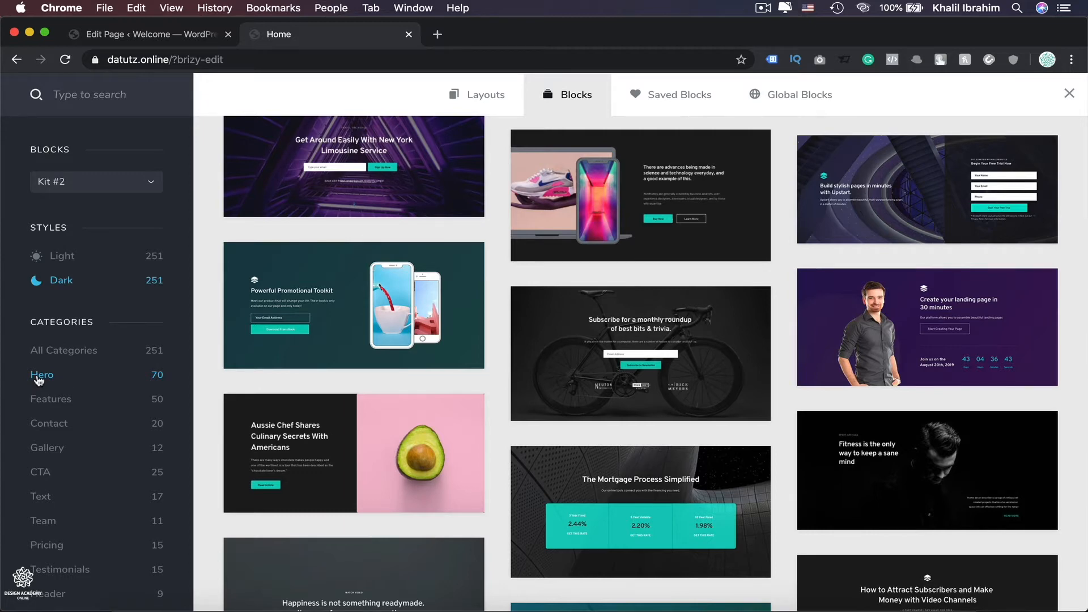
{"action": "left_click", "coordinate": [43, 429]}
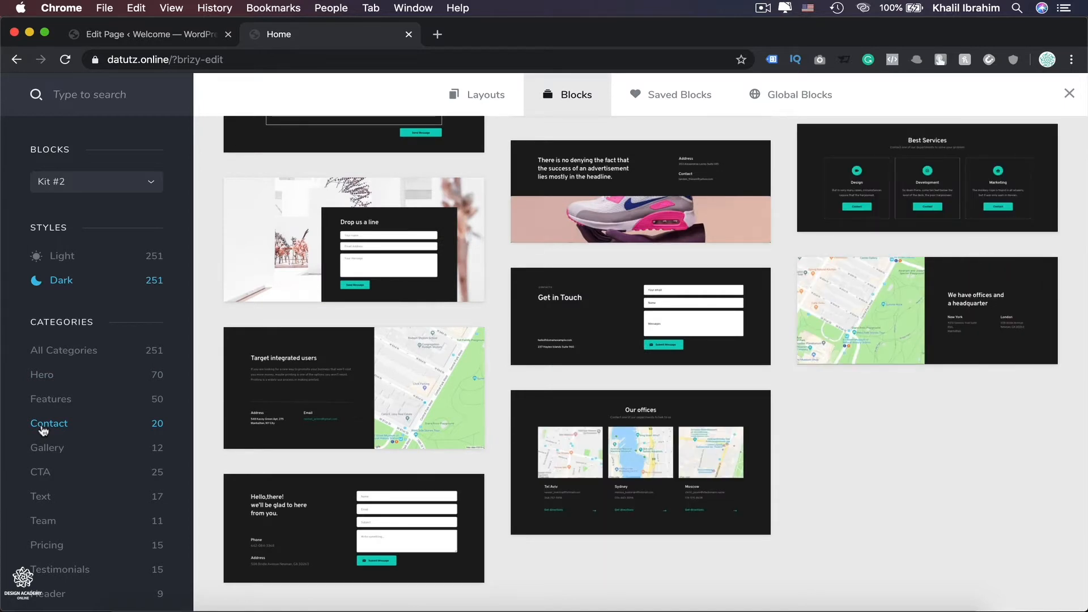
{"action": "left_click", "coordinate": [60, 258]}
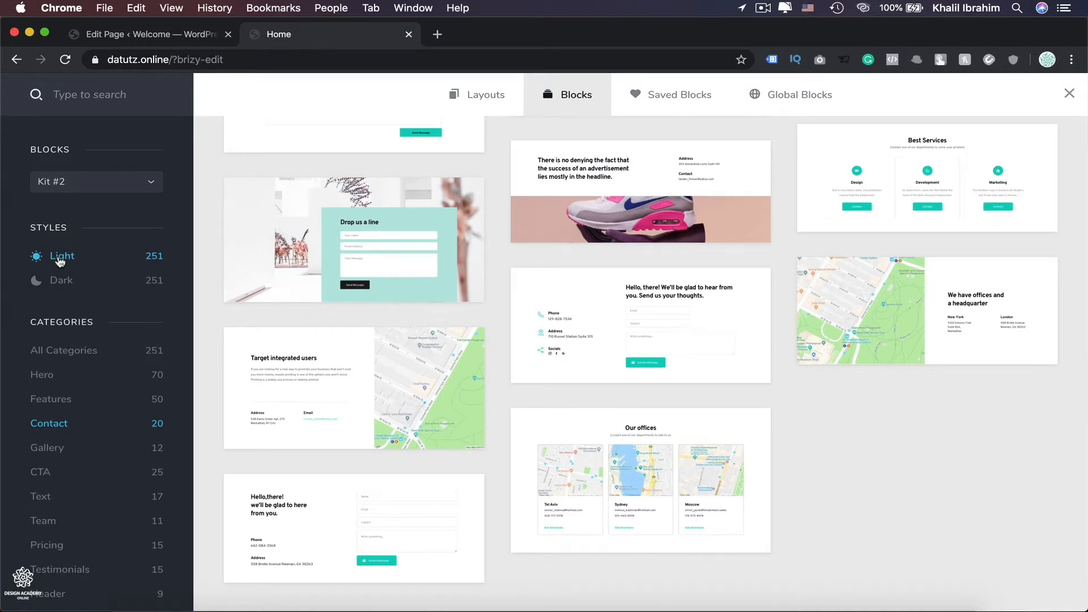
{"action": "scroll", "coordinate": [62, 532], "scroll_direction": "down", "scroll_amount": 1}
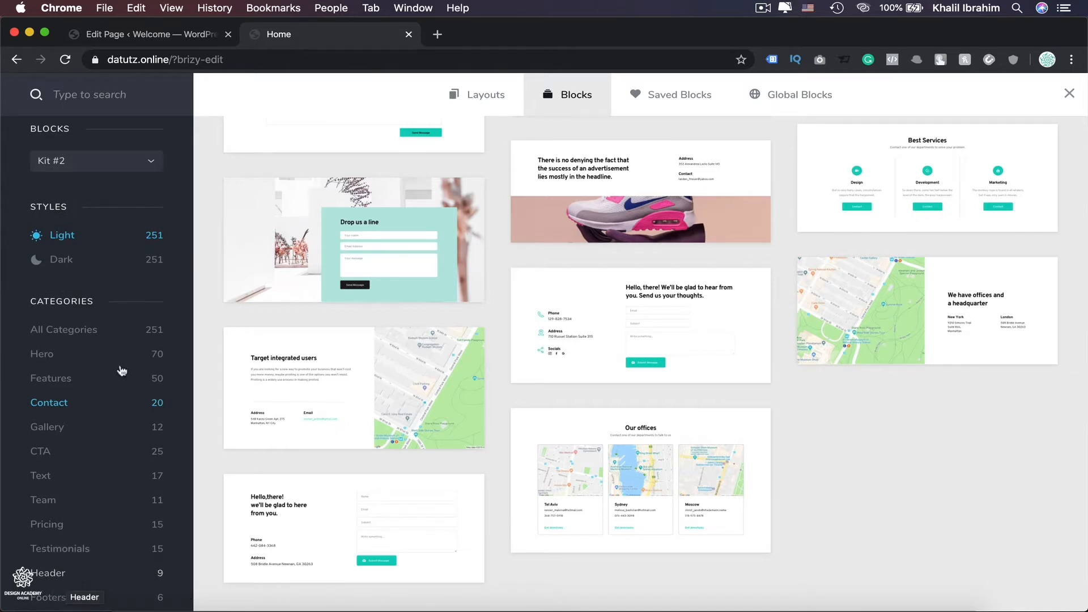
Filter blocks by the Hero category and insert the dark bicycle "Subscribe for a monthly roundup" block into the page.
{"action": "left_click", "coordinate": [52, 354]}
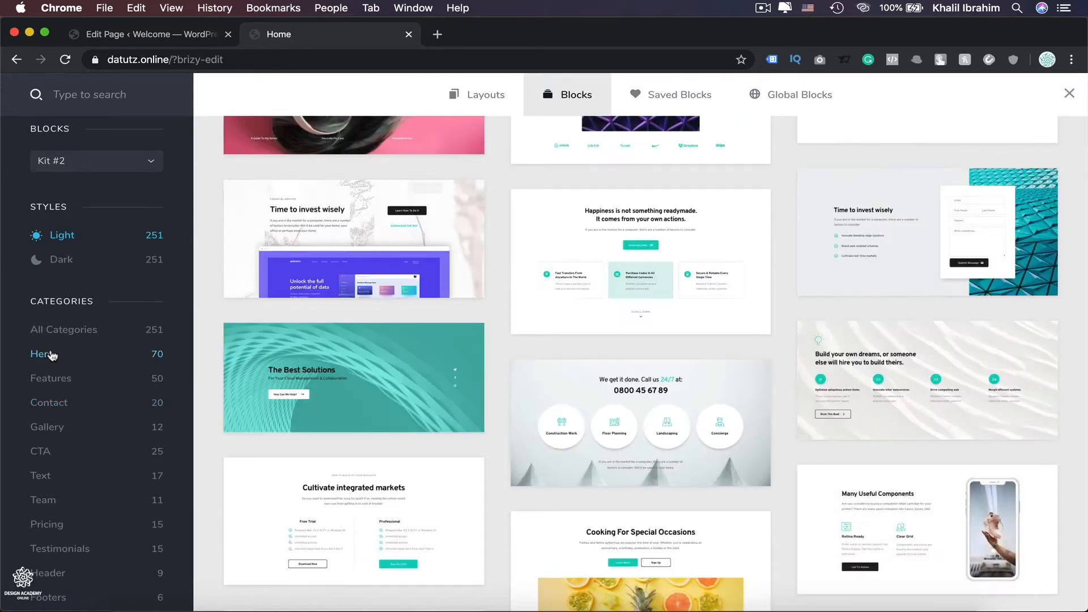
{"action": "scroll", "coordinate": [782, 383], "scroll_direction": "down", "scroll_amount": 10}
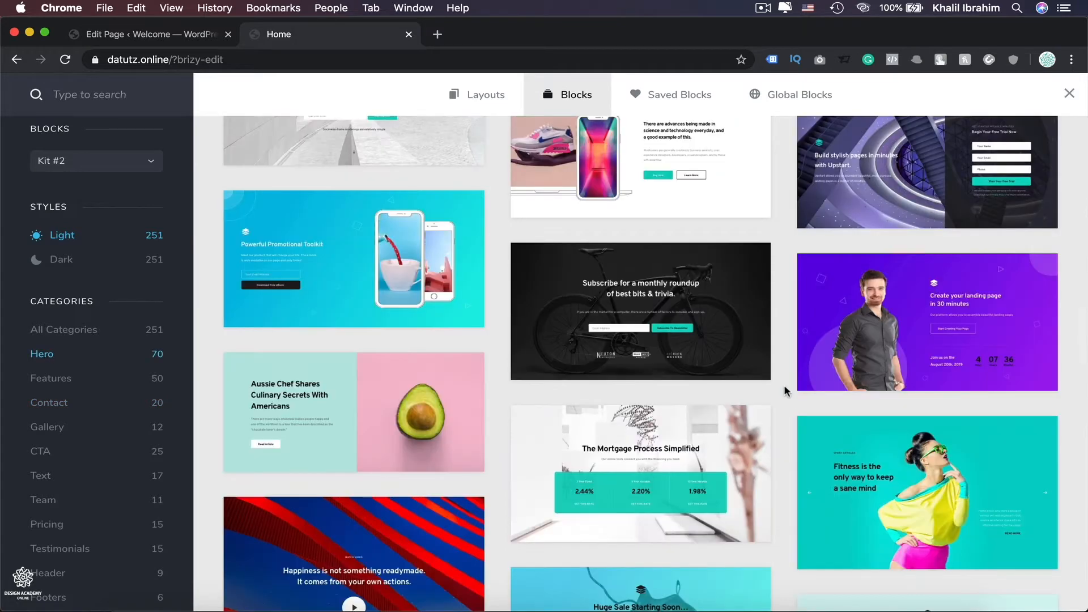
{"action": "left_click", "coordinate": [717, 321]}
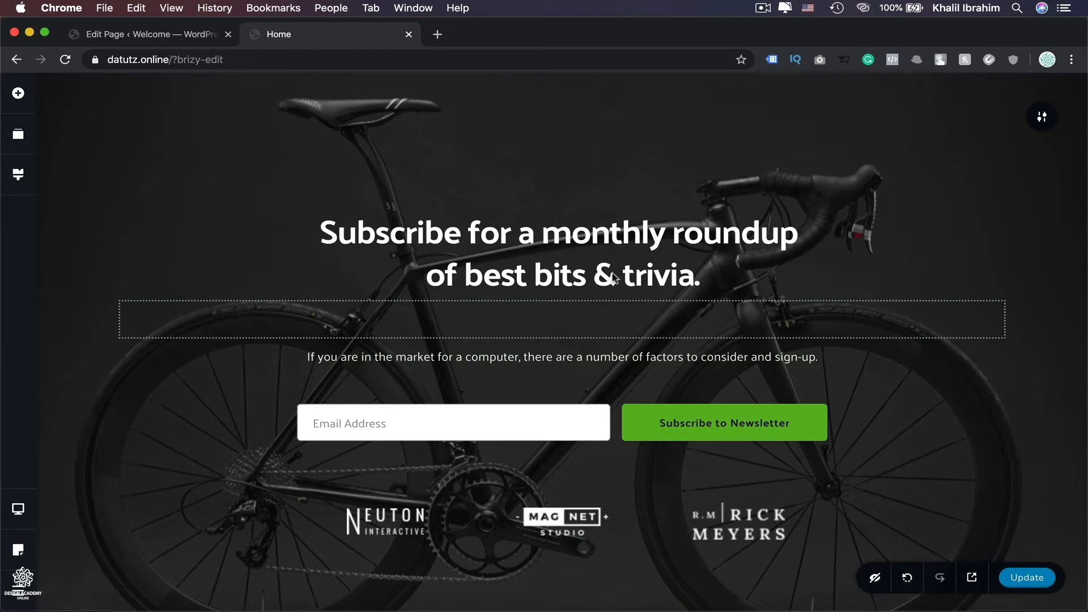
Replace the block's heading text with "Sports gears with great prices".
{"action": "left_click", "coordinate": [527, 242]}
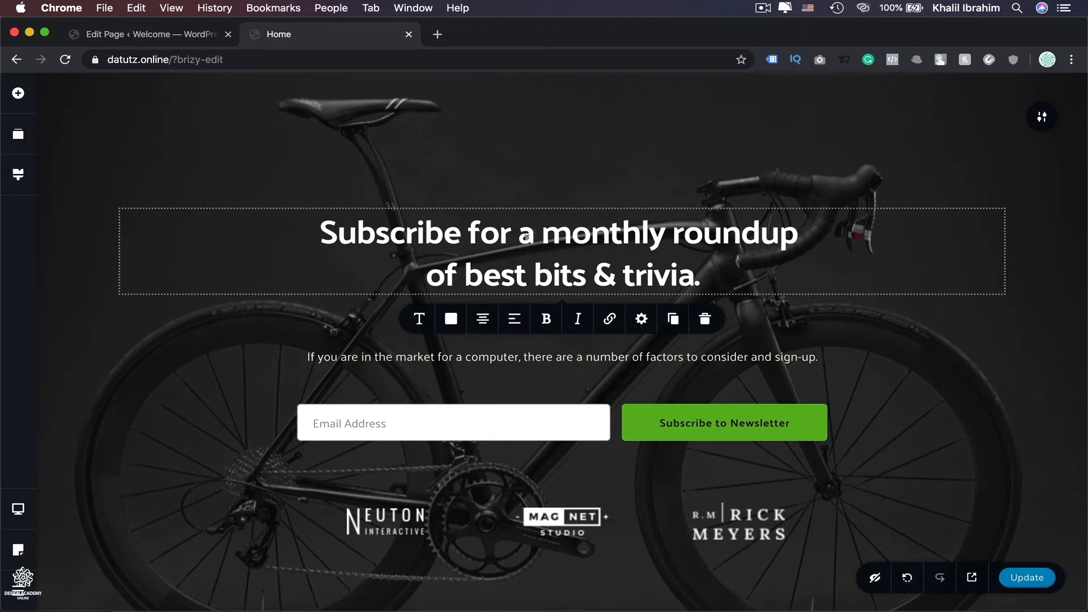
{"action": "key", "text": "super+a"}
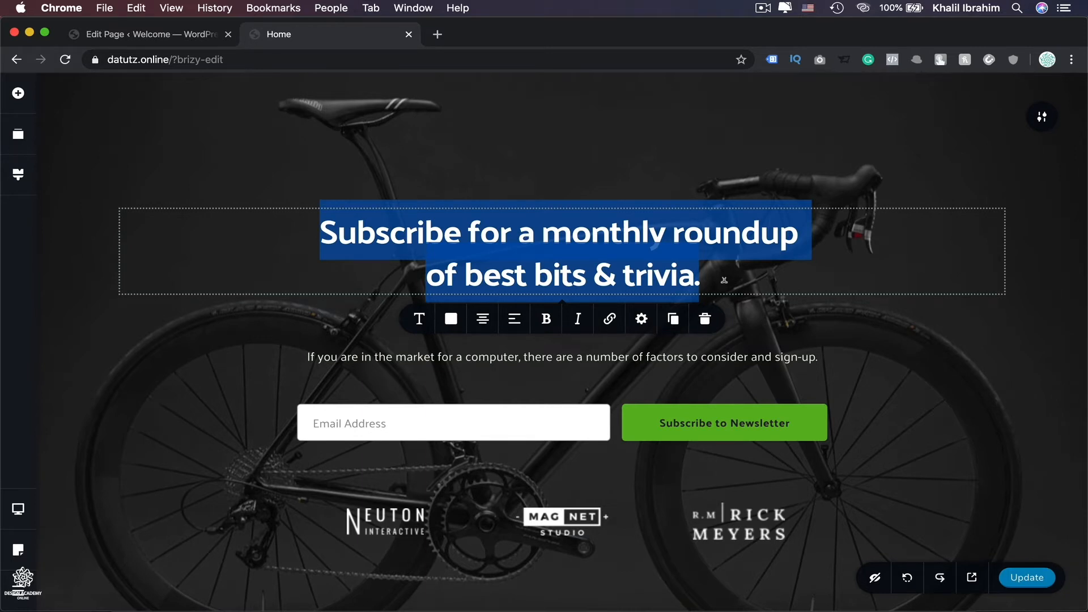
{"action": "type", "text": "Sports"}
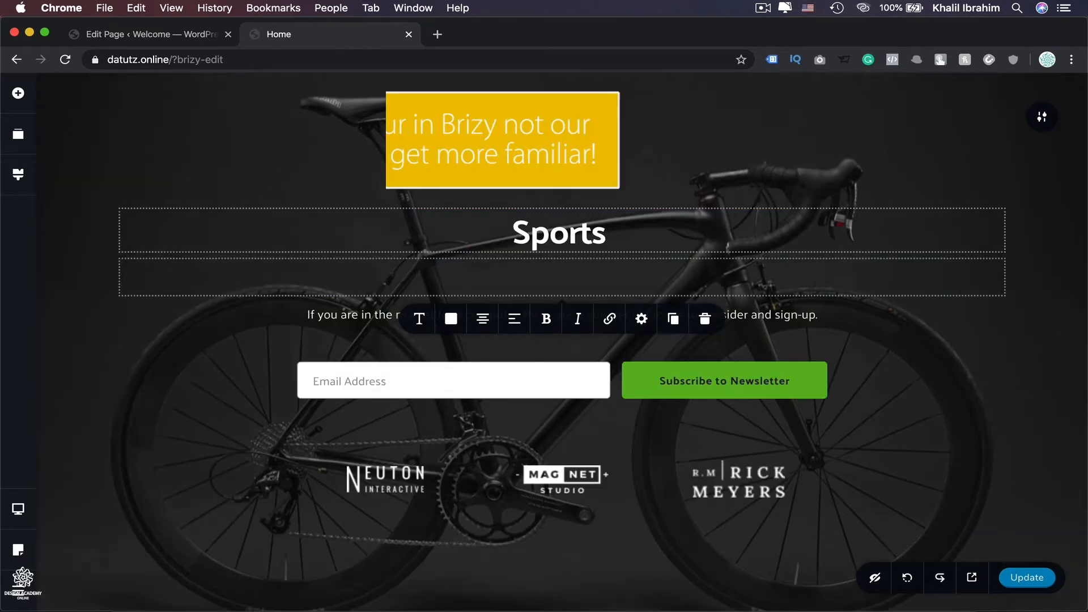
{"action": "type", "text": " ge"}
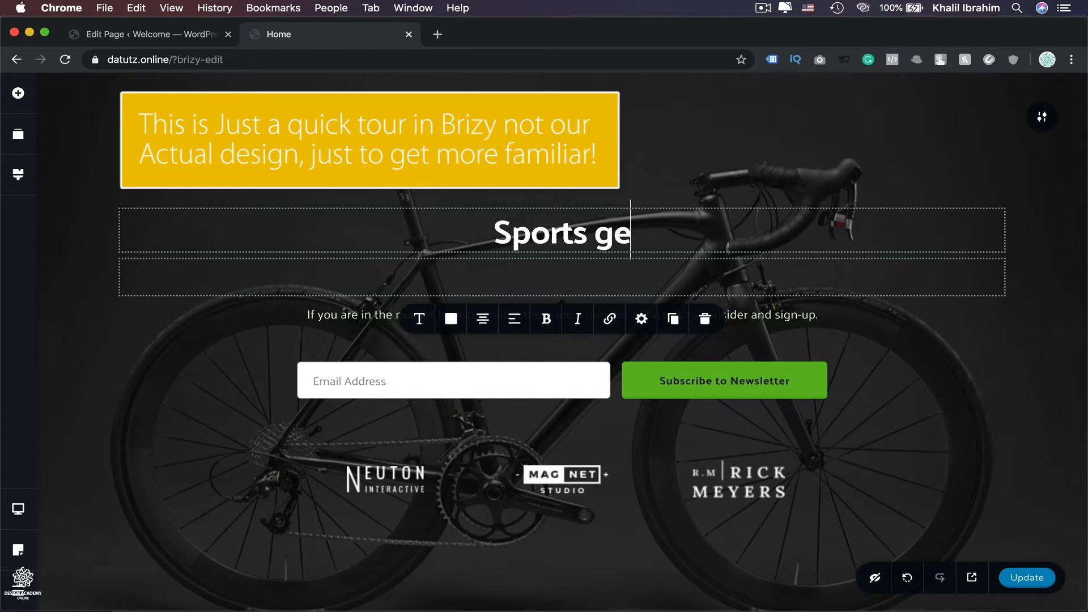
{"action": "type", "text": "ars with "}
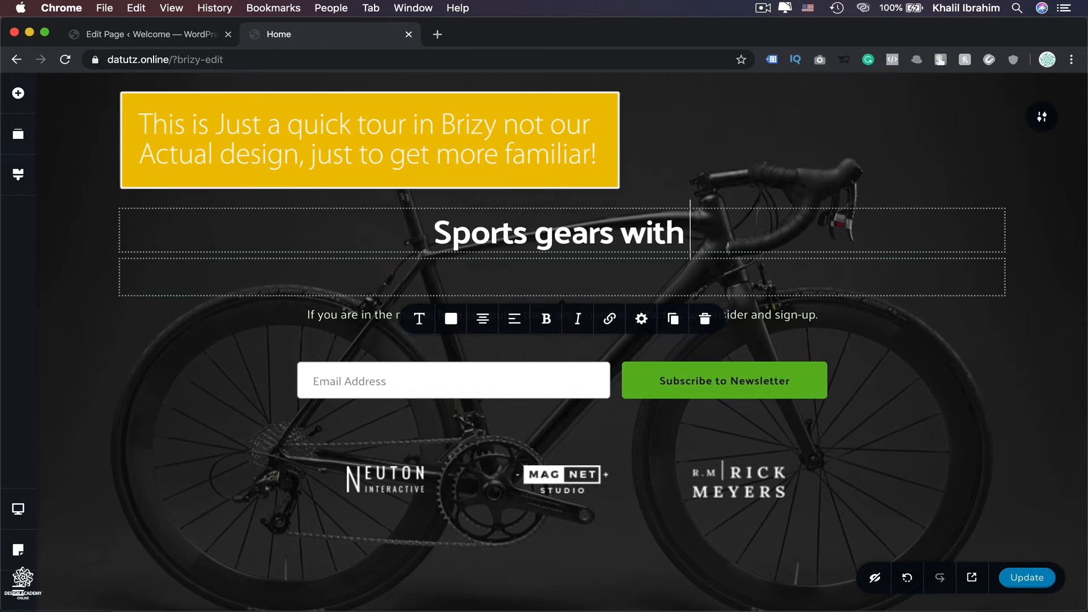
{"action": "type", "text": "great p"}
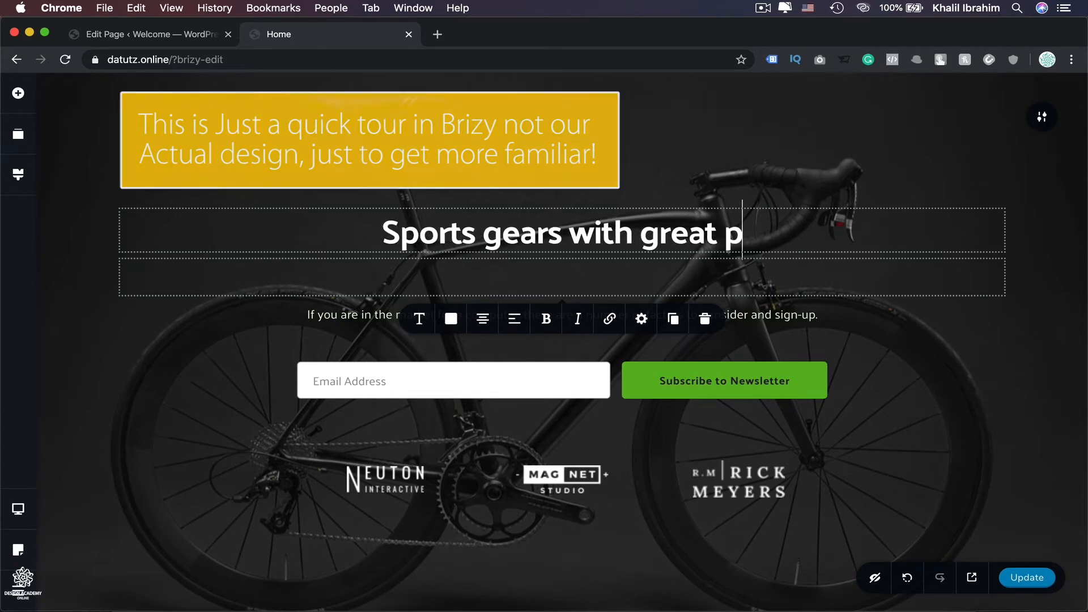
{"action": "type", "text": "rices"}
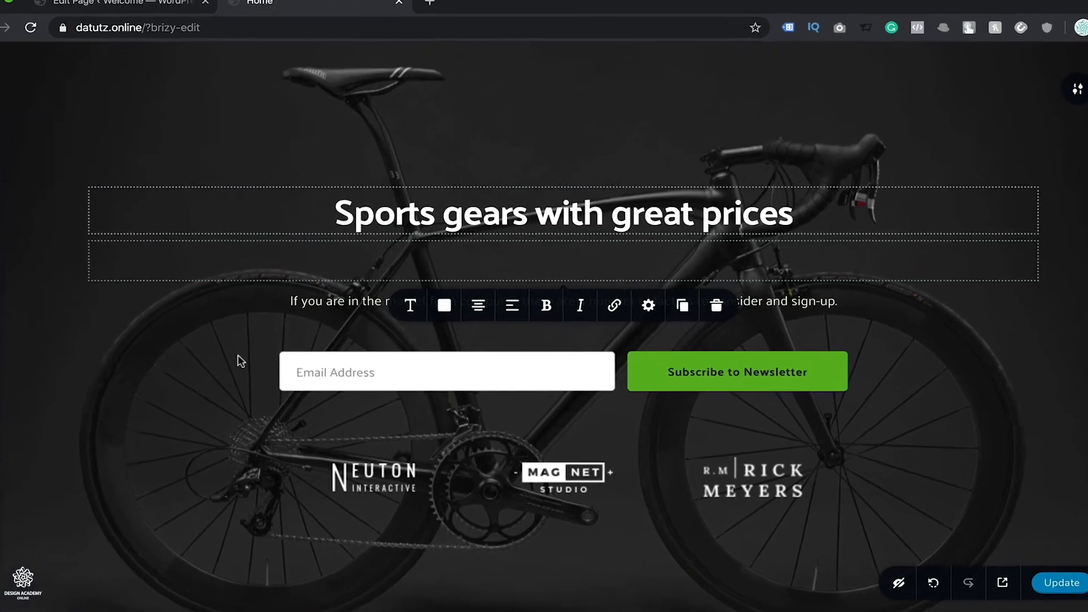
Open the heading's typography settings and increase its font size to 54.
{"action": "left_click", "coordinate": [409, 306]}
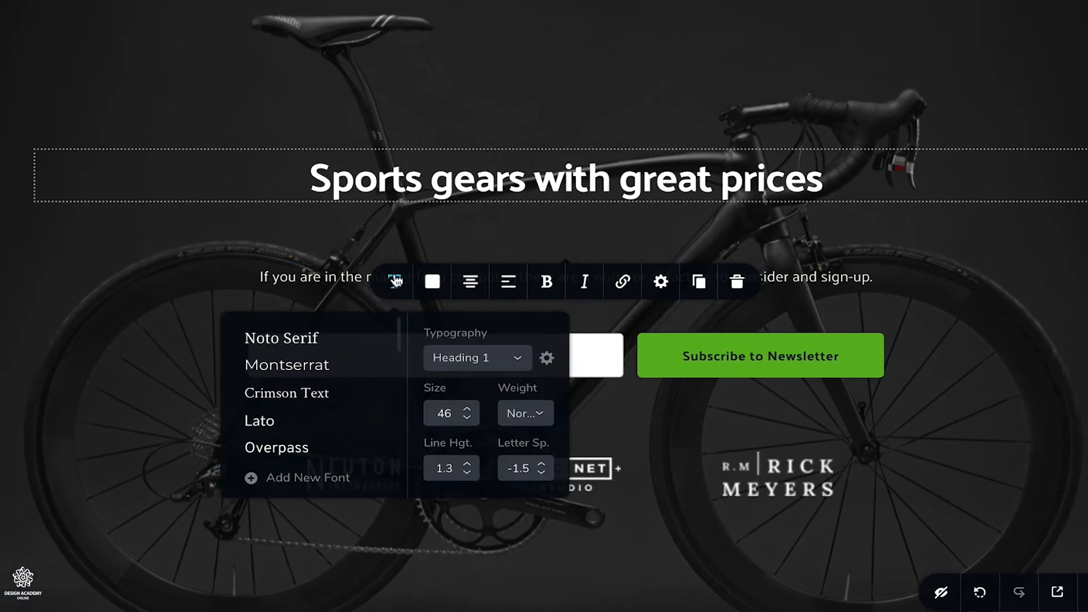
{"action": "left_click", "coordinate": [468, 408]}
{"action": "left_click", "coordinate": [468, 409]}
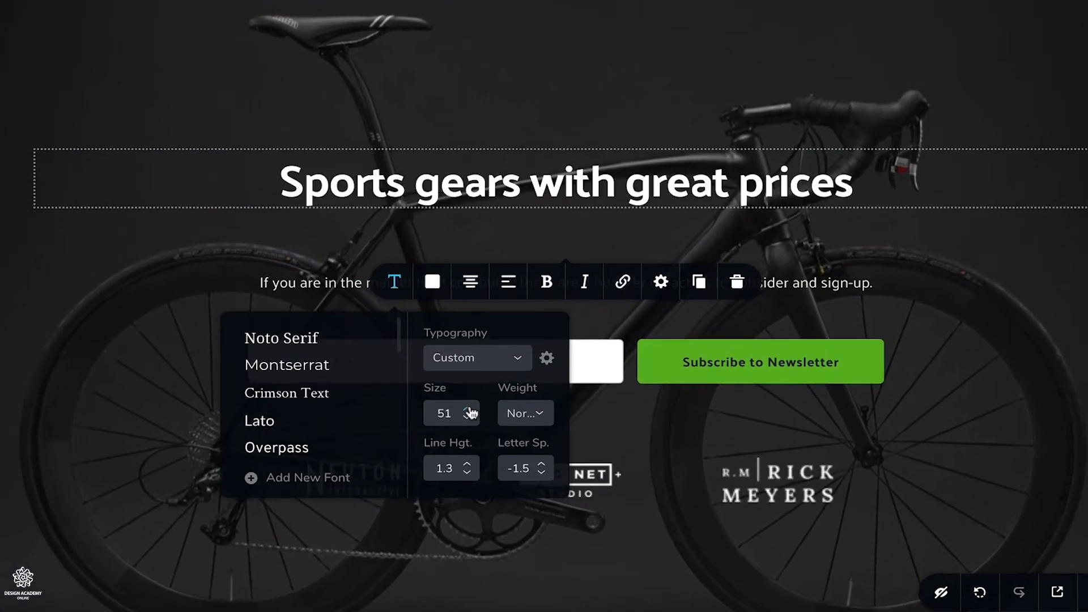
{"action": "left_click", "coordinate": [469, 408]}
{"action": "left_click", "coordinate": [468, 408]}
{"action": "left_click", "coordinate": [468, 409]}
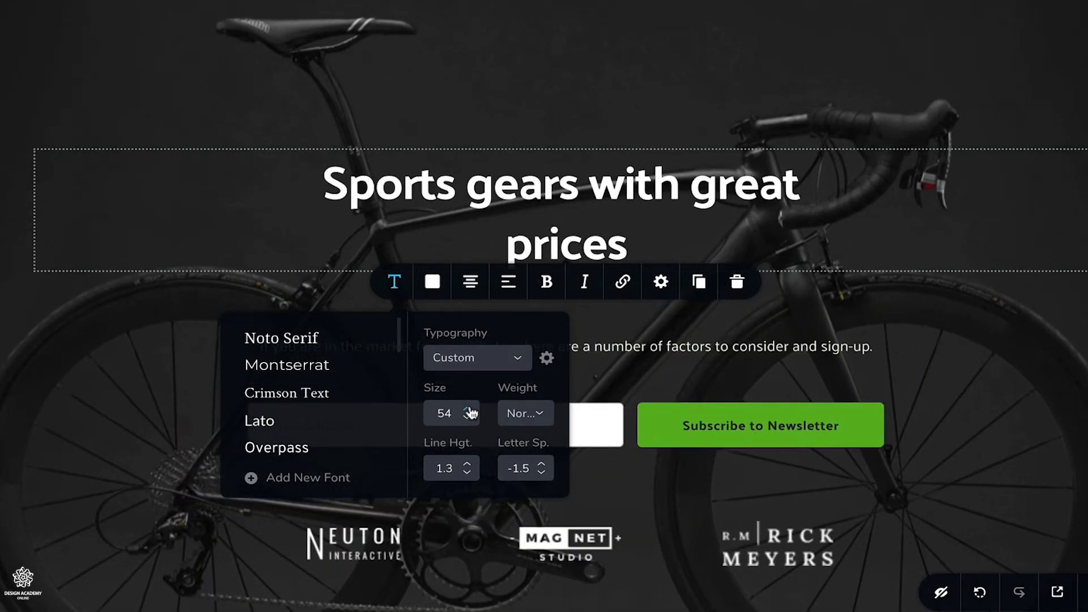
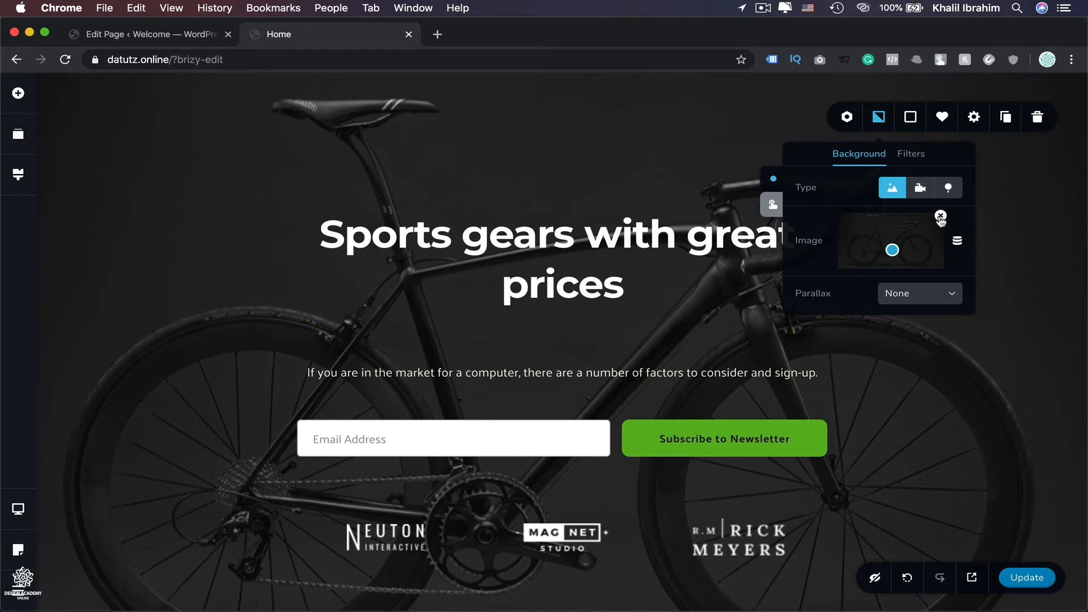
Adjust the hero block's background image filters, lowering the brightness to 79%.
{"action": "left_click", "coordinate": [912, 163]}
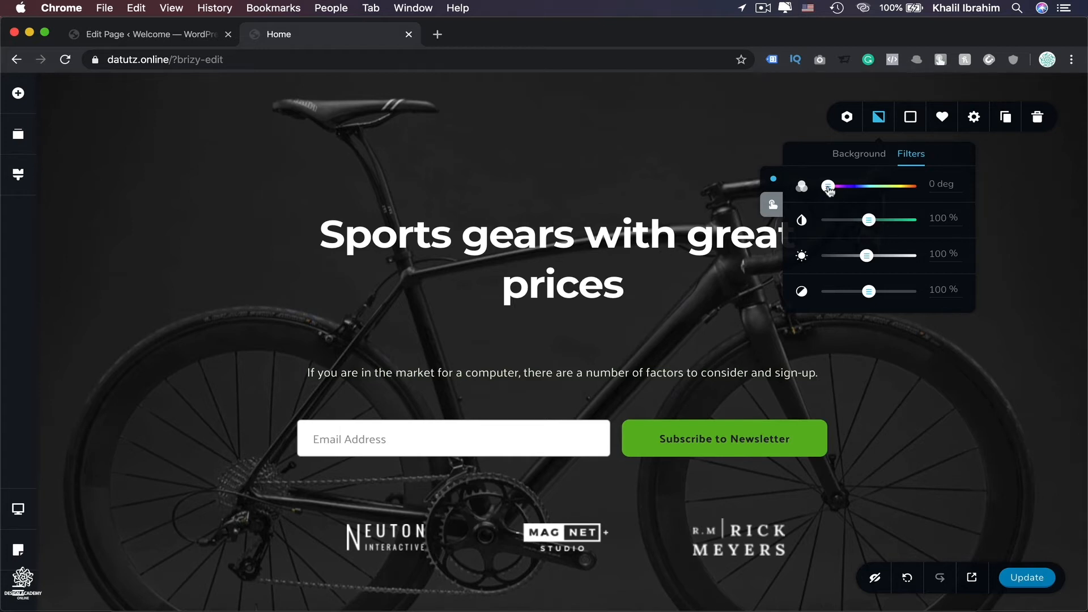
{"action": "left_click_drag", "start_coordinate": [828, 186], "coordinate": [855, 188]}
{"action": "left_click", "coordinate": [826, 186]}
{"action": "mouse_move", "coordinate": [863, 256]}
{"action": "left_mouse_down"}
{"action": "mouse_move", "coordinate": [876, 261]}
{"action": "mouse_move", "coordinate": [857, 261]}
{"action": "left_mouse_up"}
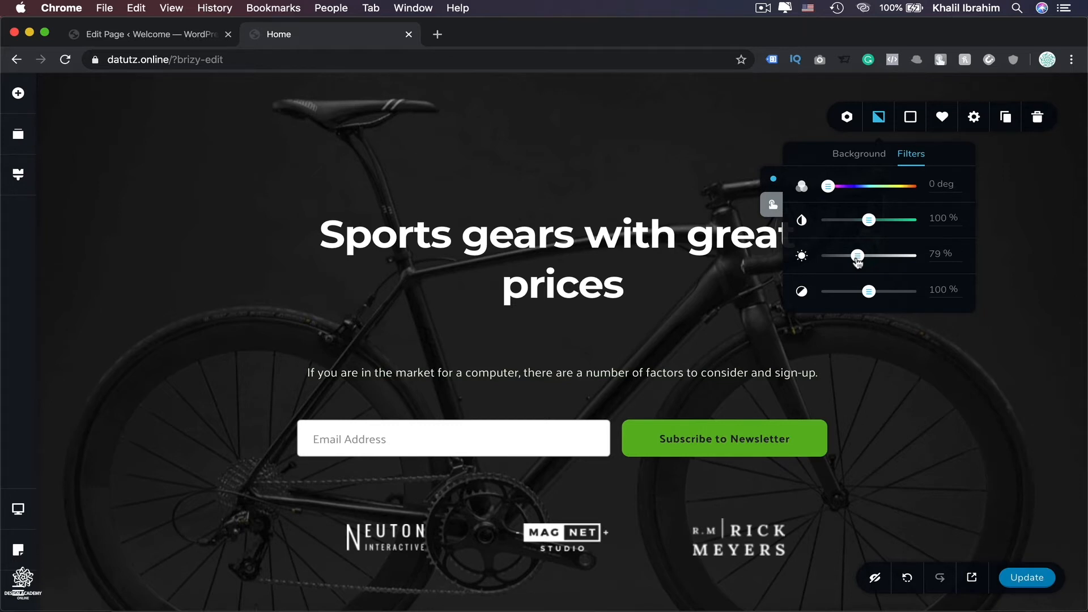
Add a solid purple color overlay #AF47DA with reduced opacity over the block's background image.
{"action": "left_click", "coordinate": [910, 117]}
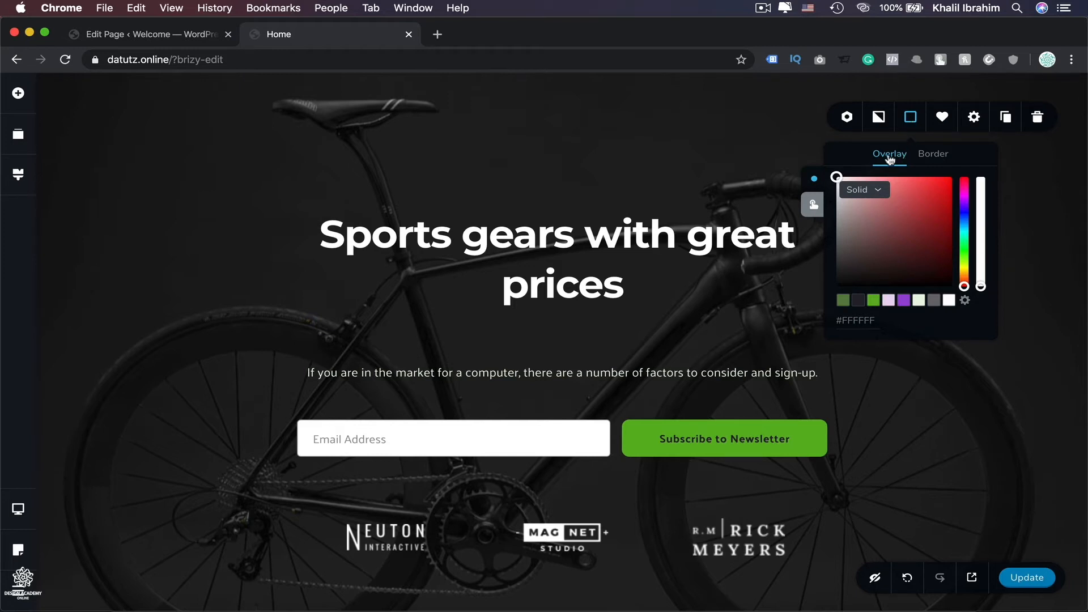
{"action": "left_click", "coordinate": [904, 301]}
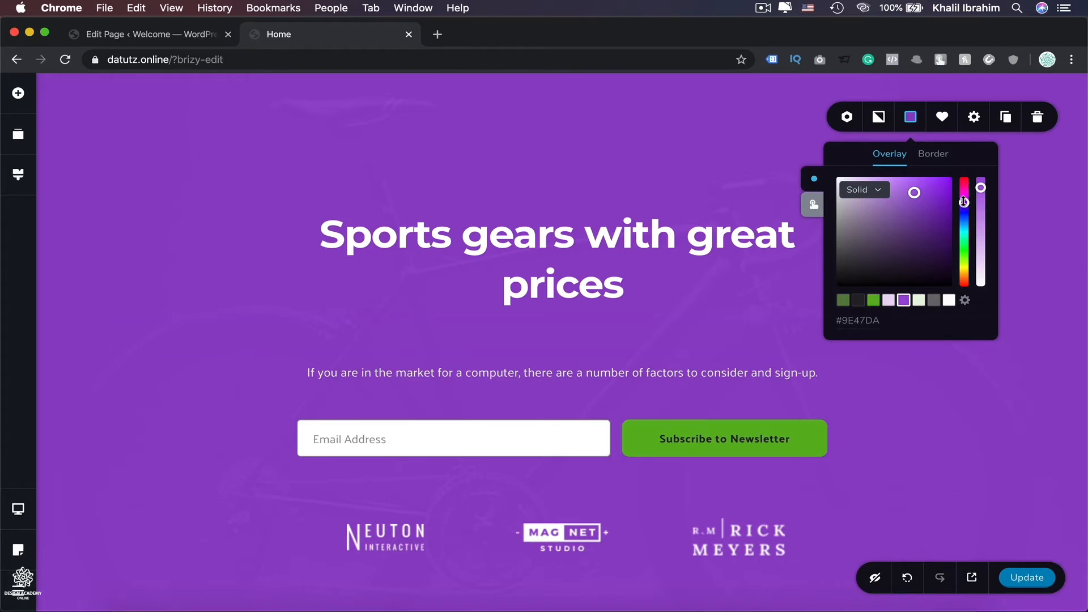
{"action": "left_click_drag", "start_coordinate": [963, 202], "coordinate": [963, 196]}
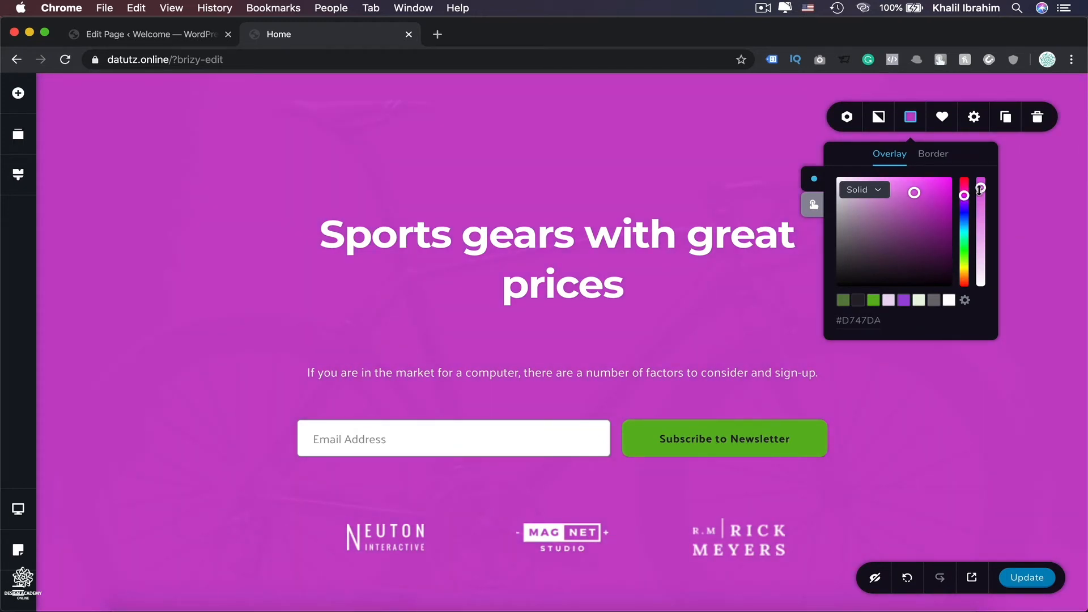
{"action": "left_click_drag", "start_coordinate": [979, 190], "coordinate": [981, 247]}
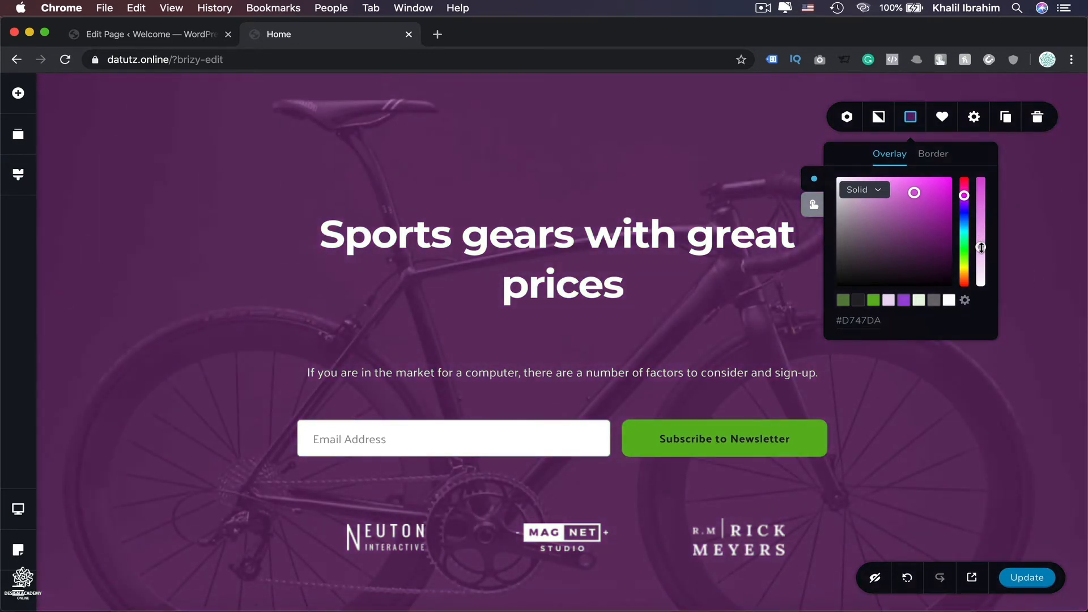
{"action": "left_click_drag", "start_coordinate": [981, 247], "coordinate": [980, 176]}
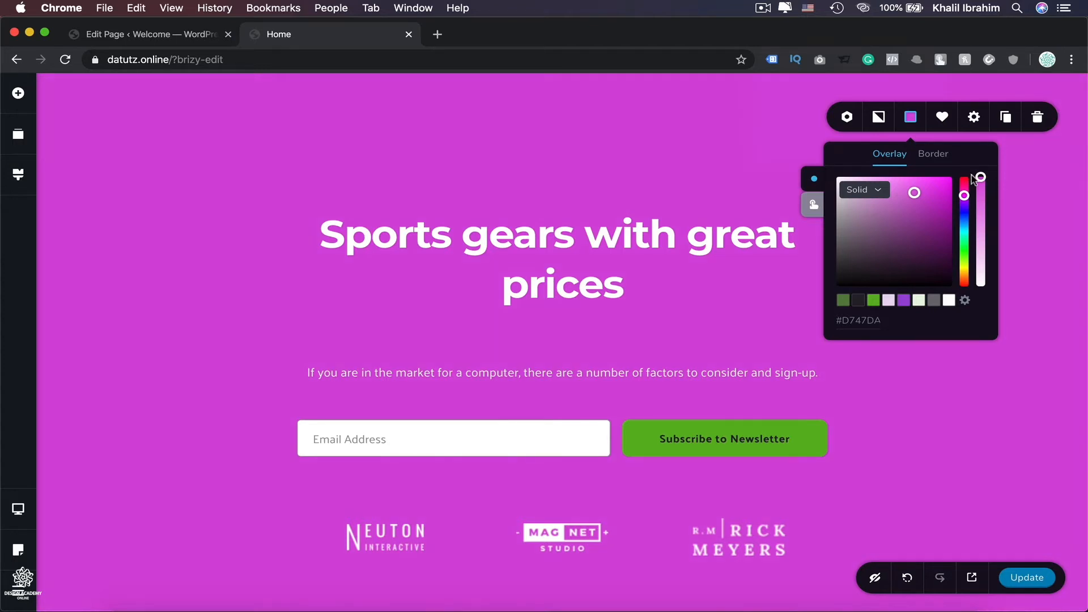
{"action": "left_click", "coordinate": [981, 241]}
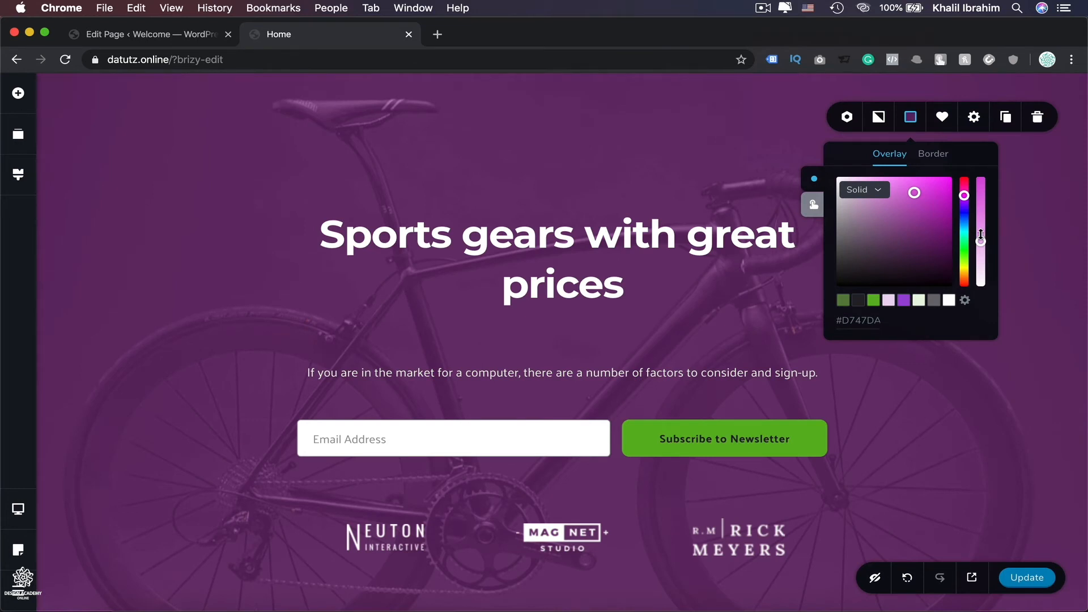
{"action": "left_click_drag", "start_coordinate": [981, 239], "coordinate": [981, 255]}
{"action": "left_click_drag", "start_coordinate": [963, 196], "coordinate": [963, 200]}
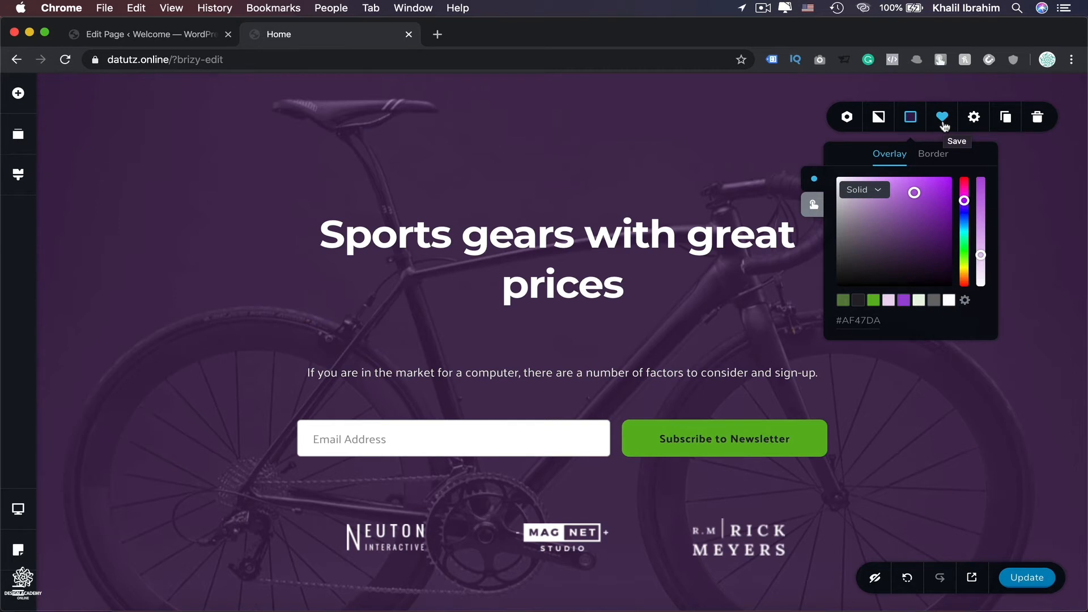
Open the block's width setting options.
{"action": "left_click", "coordinate": [973, 118]}
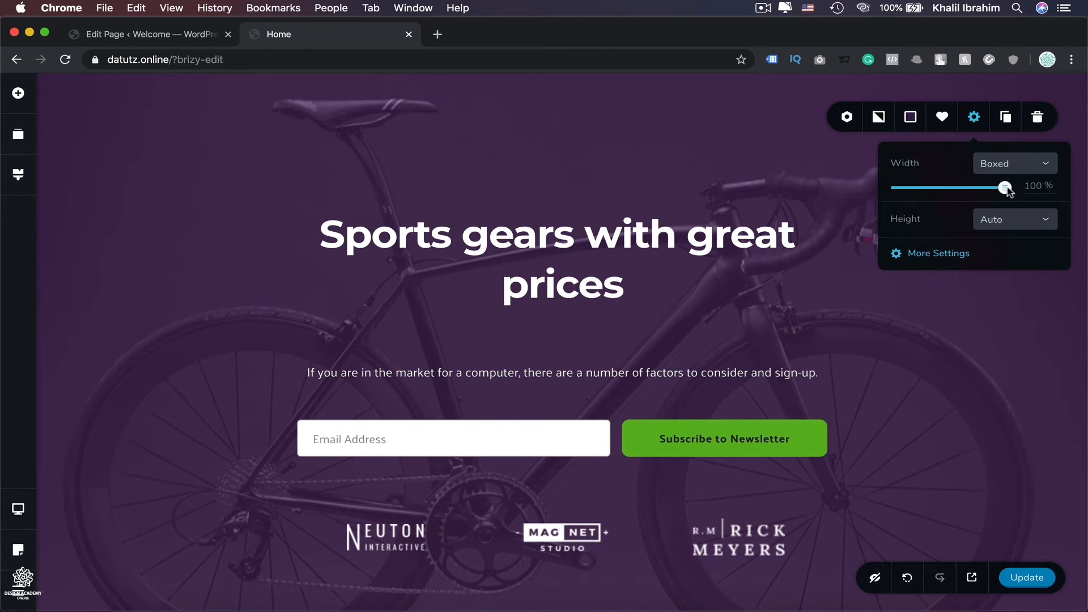
{"action": "left_click", "coordinate": [1045, 167]}
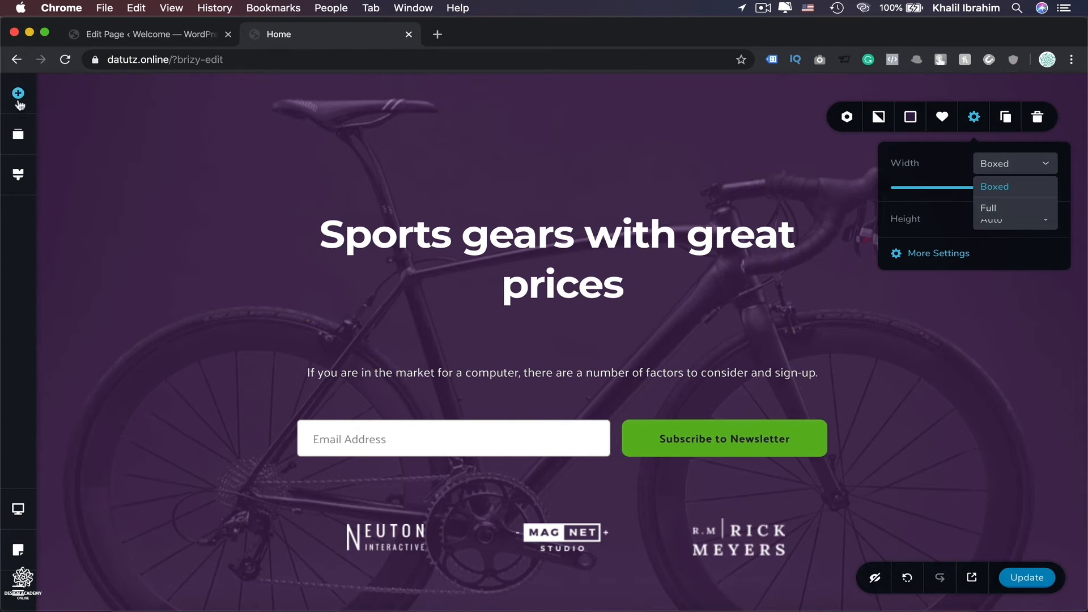
Add a Button element beneath the heading and give it the purple background swatch.
{"action": "left_click", "coordinate": [19, 96]}
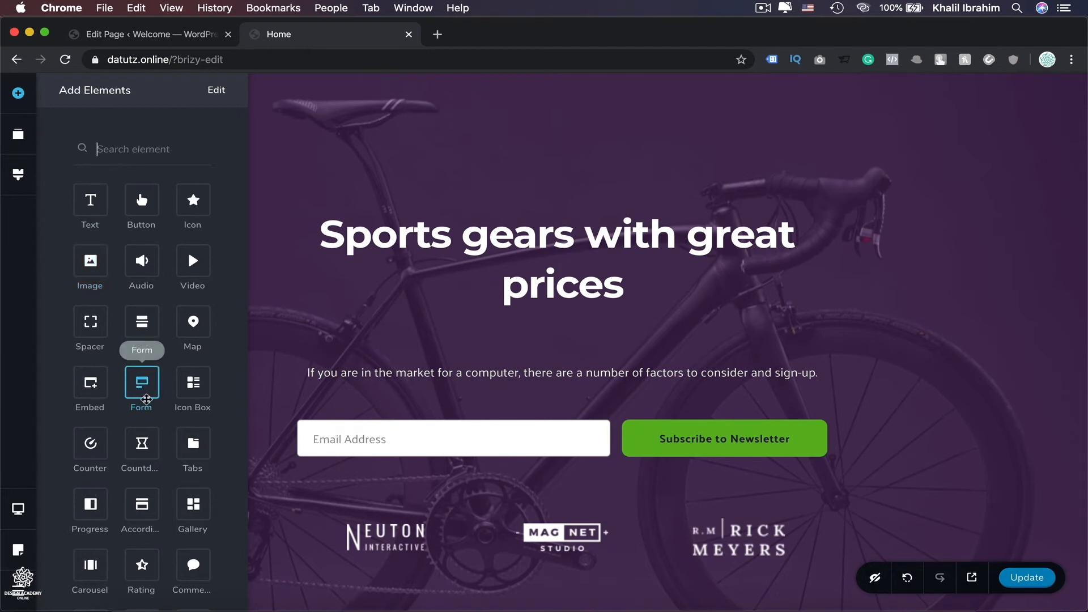
{"action": "left_click_drag", "start_coordinate": [141, 202], "coordinate": [538, 352]}
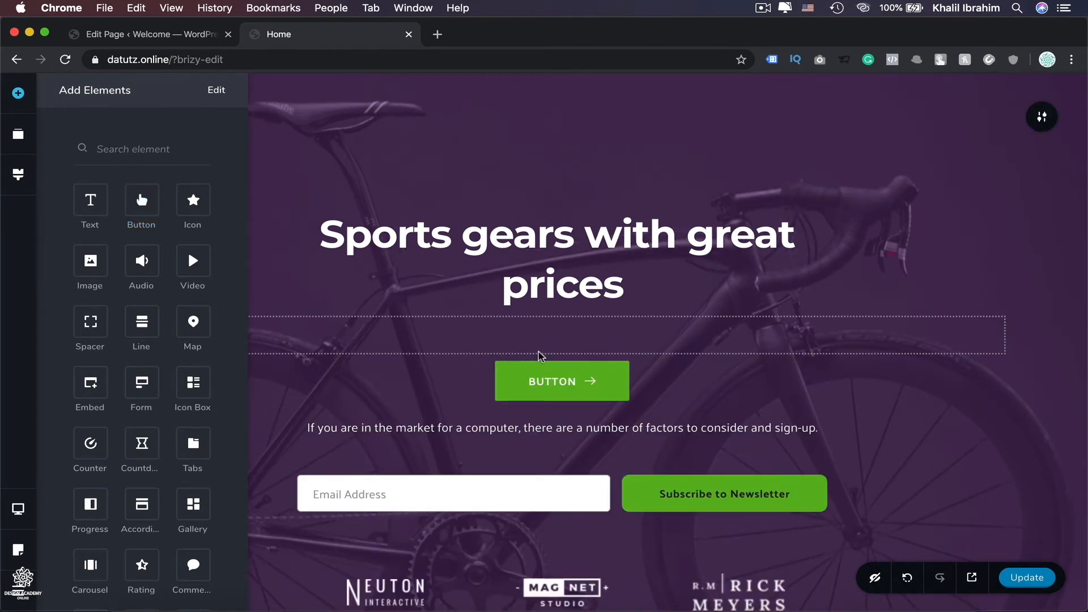
{"action": "left_click", "coordinate": [540, 371]}
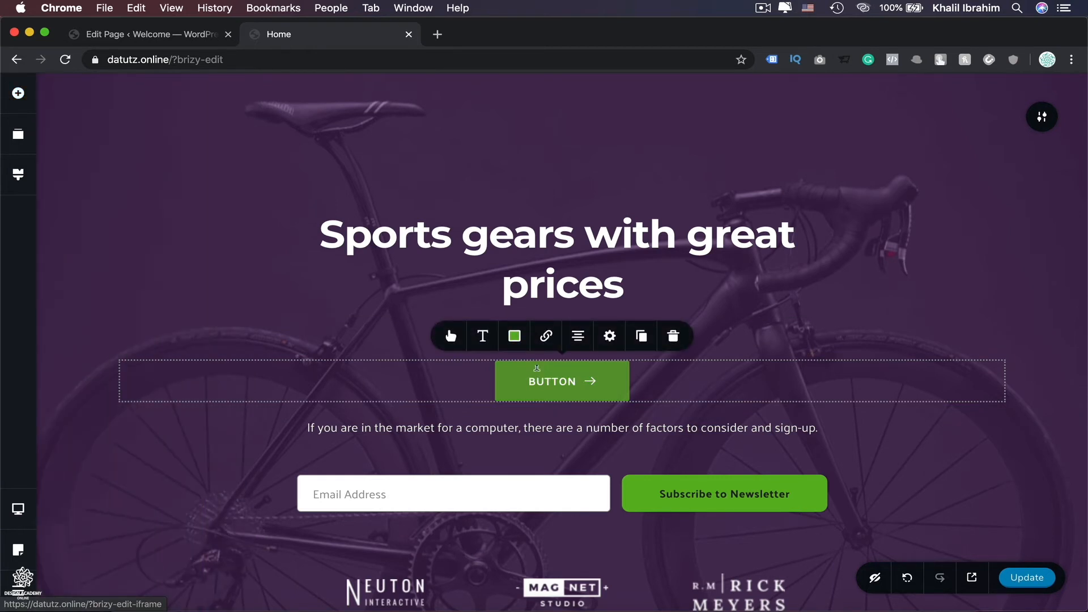
{"action": "left_click", "coordinate": [513, 337]}
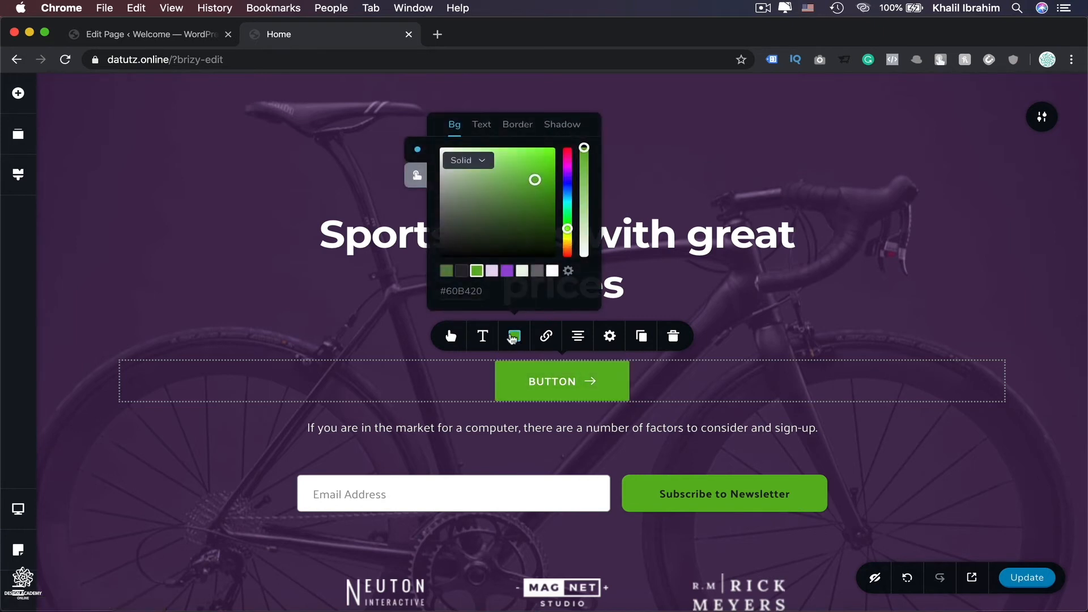
{"action": "left_click", "coordinate": [507, 272]}
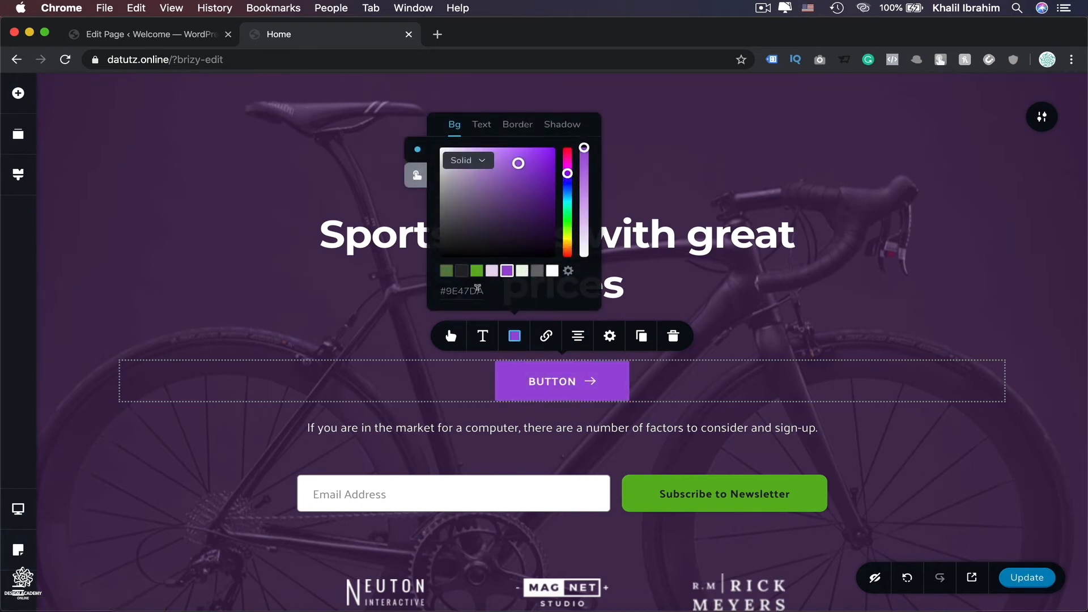
Set the button to small size, rounded corners and a 1 px border, and toggle its alignment.
{"action": "left_click", "coordinate": [450, 337]}
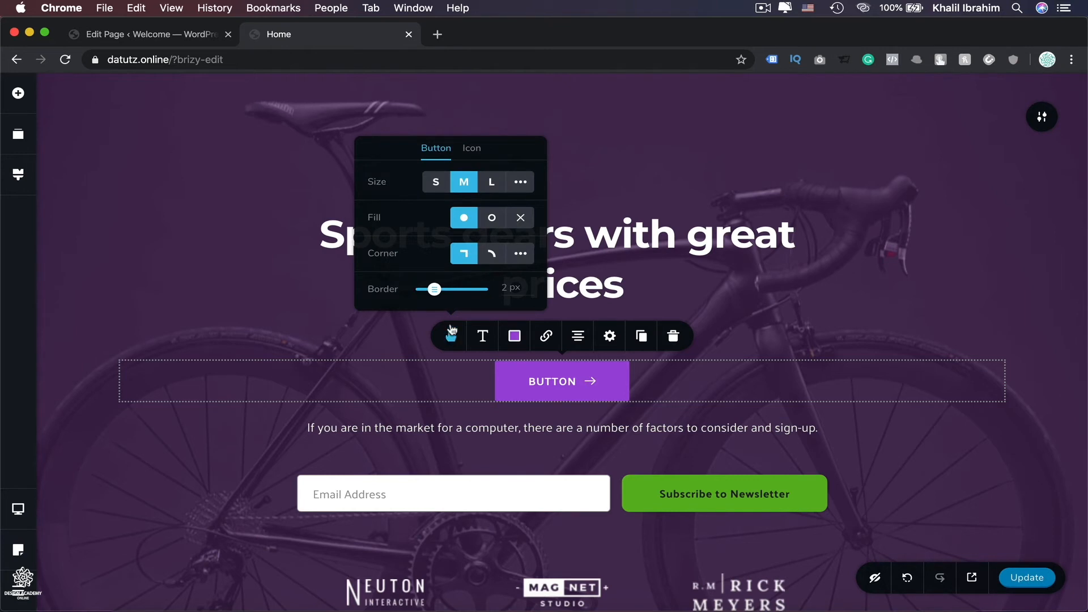
{"action": "left_click", "coordinate": [435, 182]}
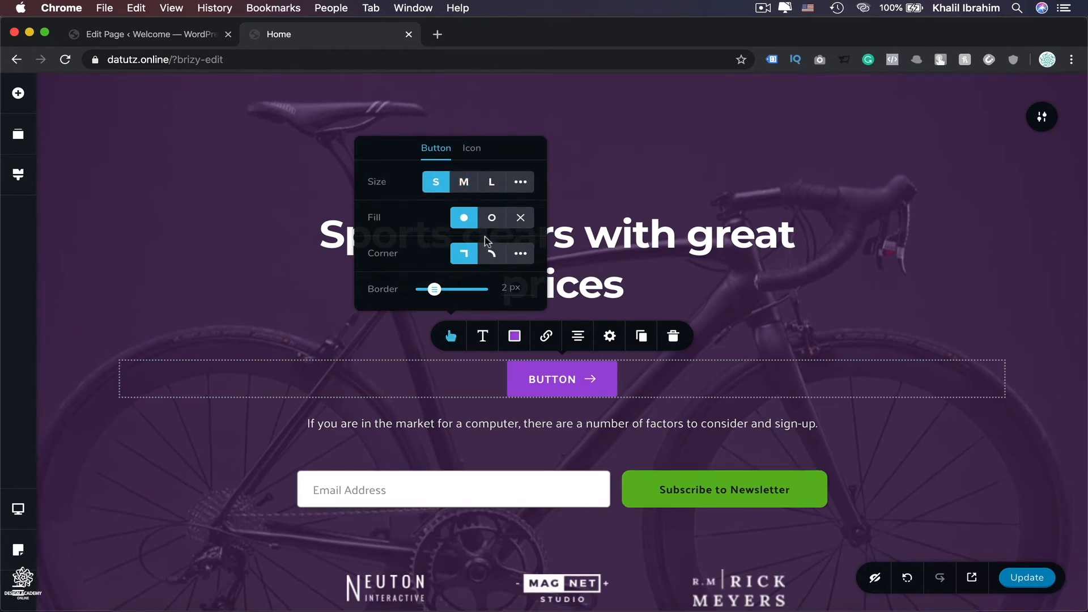
{"action": "left_click", "coordinate": [491, 255]}
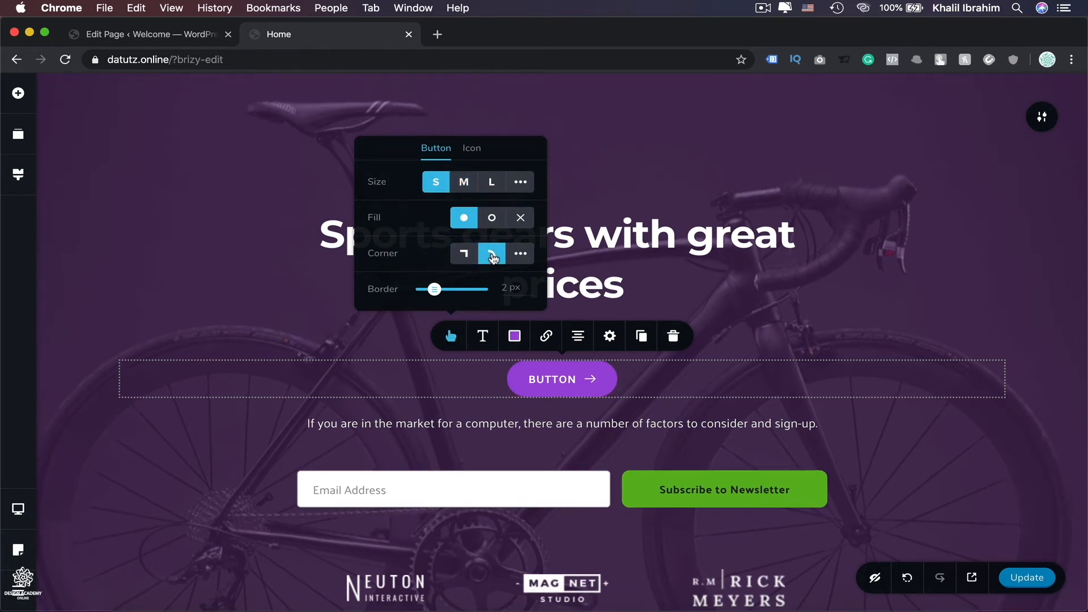
{"action": "left_click", "coordinate": [452, 290]}
{"action": "left_click_drag", "start_coordinate": [451, 290], "coordinate": [434, 290]}
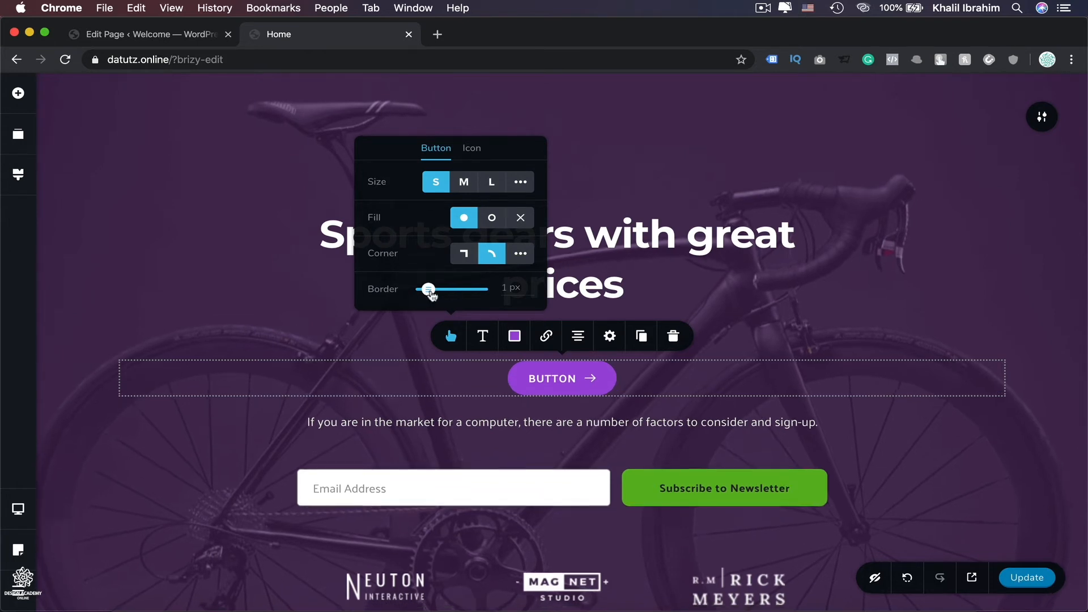
{"action": "left_click", "coordinate": [576, 338]}
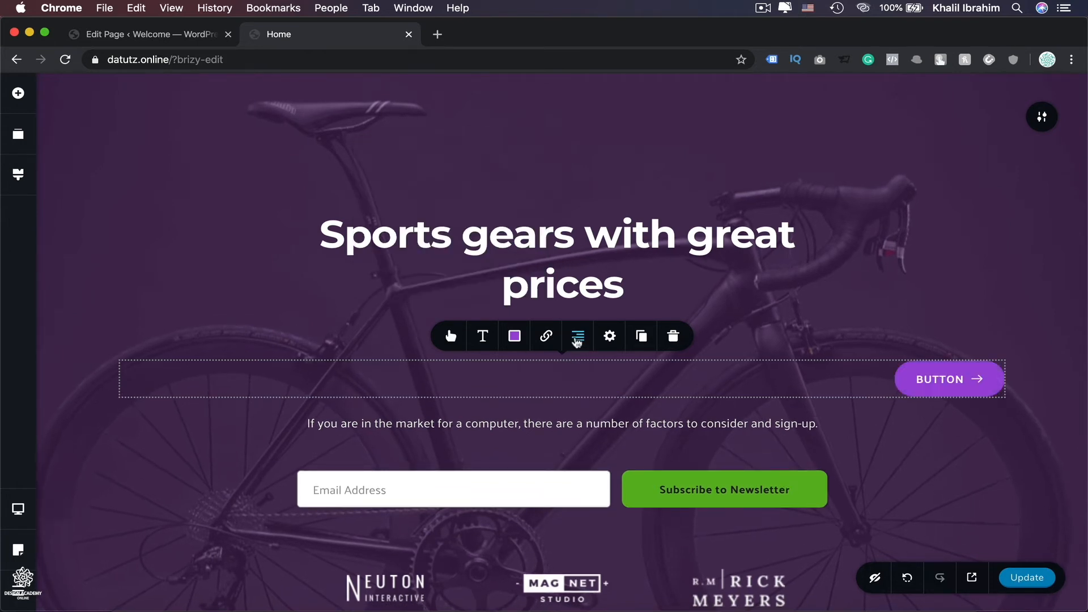
{"action": "left_click", "coordinate": [577, 339]}
{"action": "left_click", "coordinate": [576, 338]}
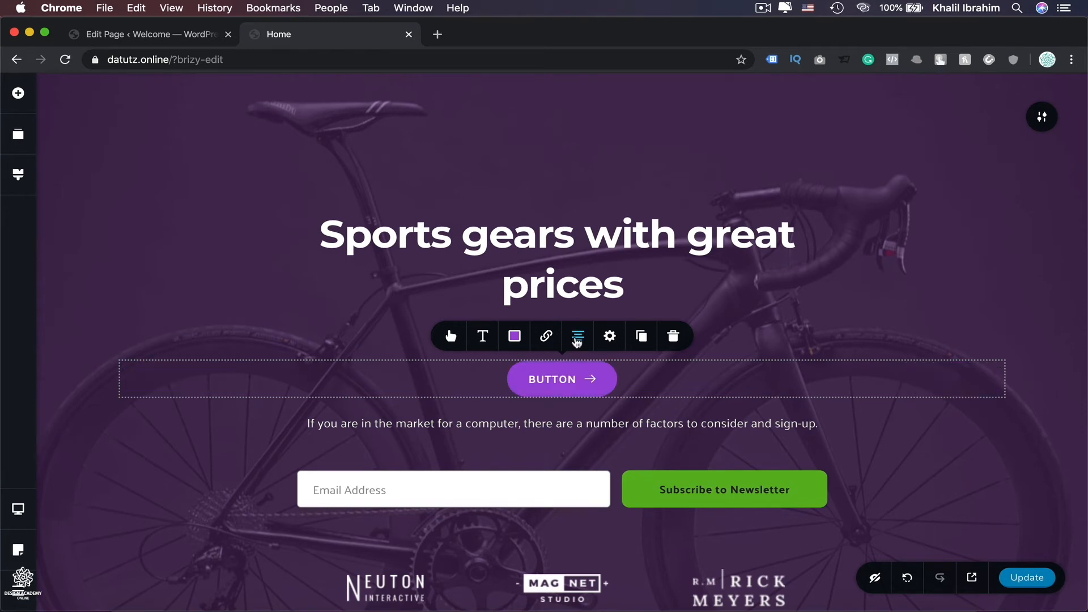
Browse the button's link URL, Block and File options, then delete the button.
{"action": "left_click", "coordinate": [544, 340]}
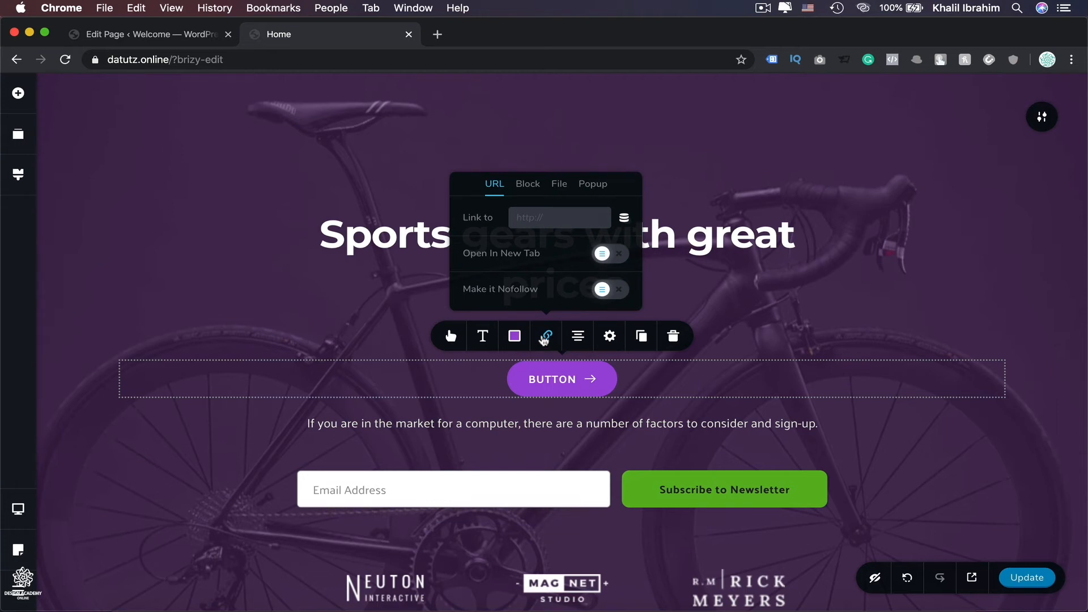
{"action": "left_click", "coordinate": [527, 184]}
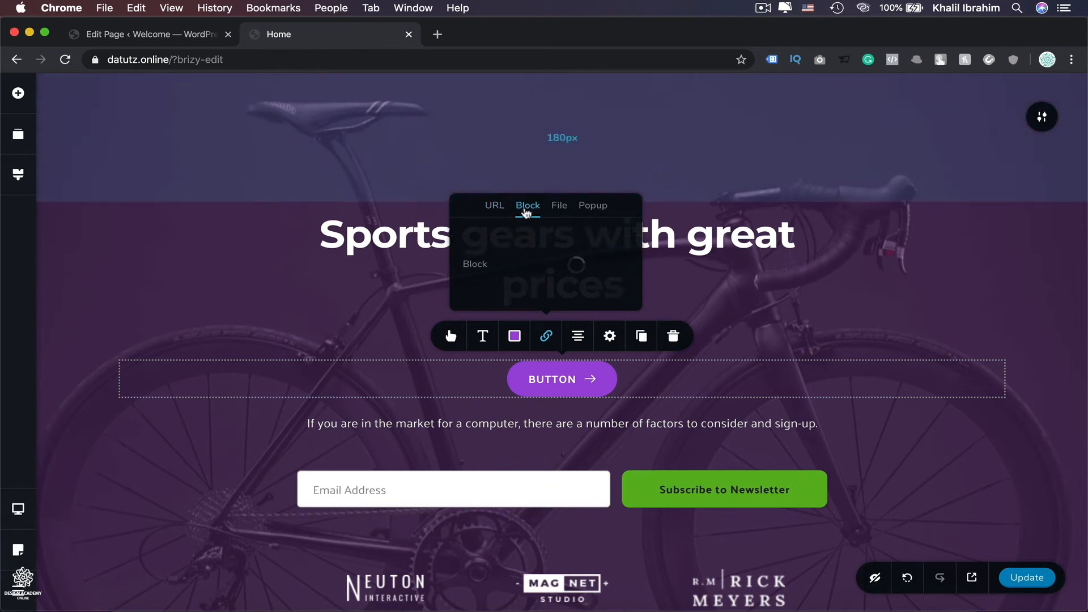
{"action": "left_click", "coordinate": [559, 204]}
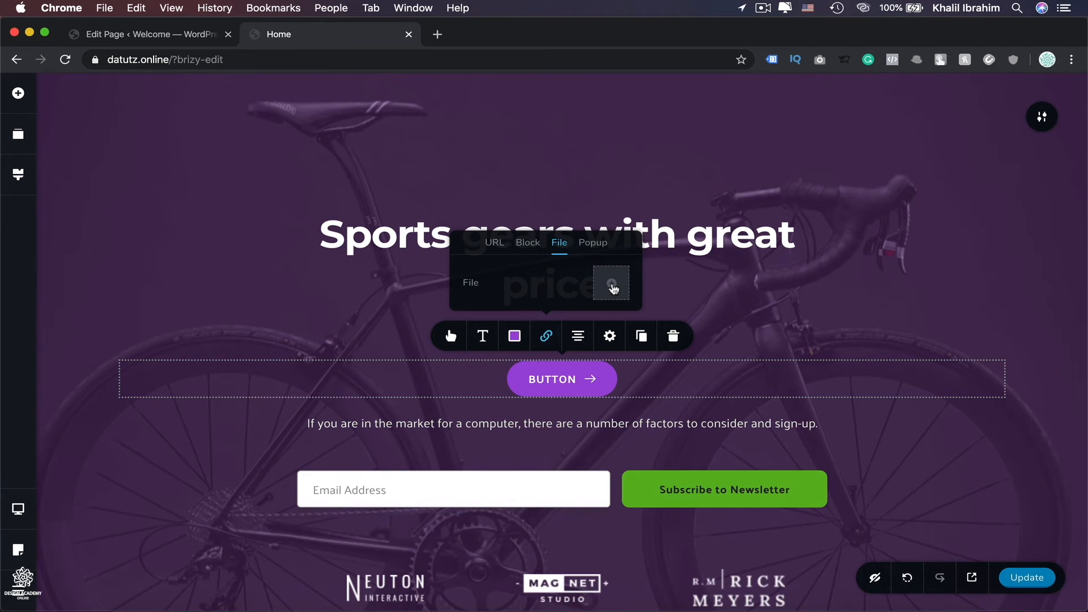
{"action": "left_click", "coordinate": [672, 337]}
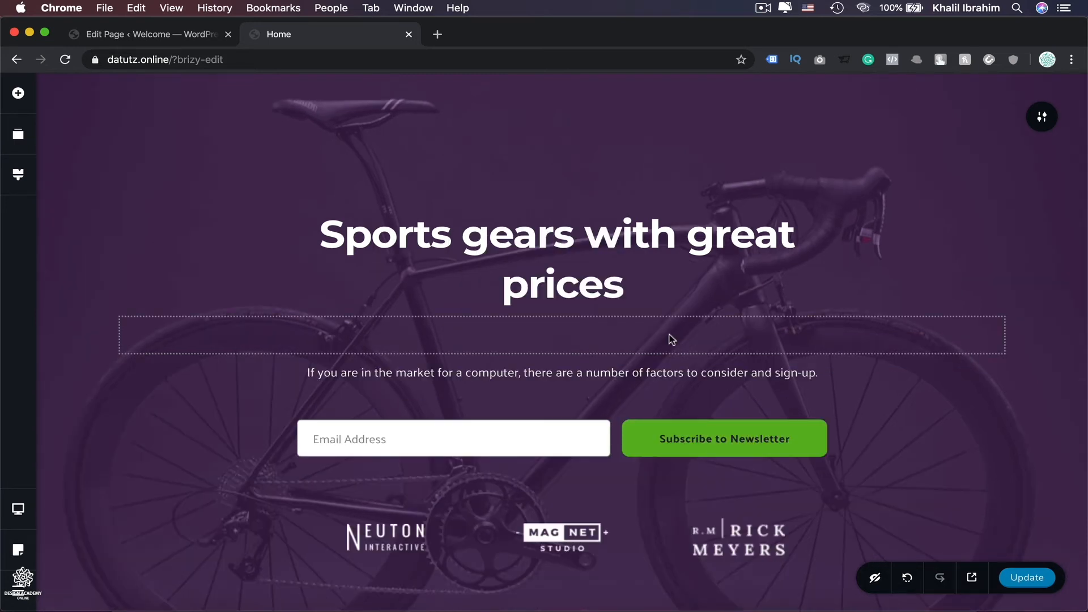
Add a new blank block below the hero section.
{"action": "scroll", "coordinate": [671, 339], "scroll_direction": "down", "scroll_amount": 5}
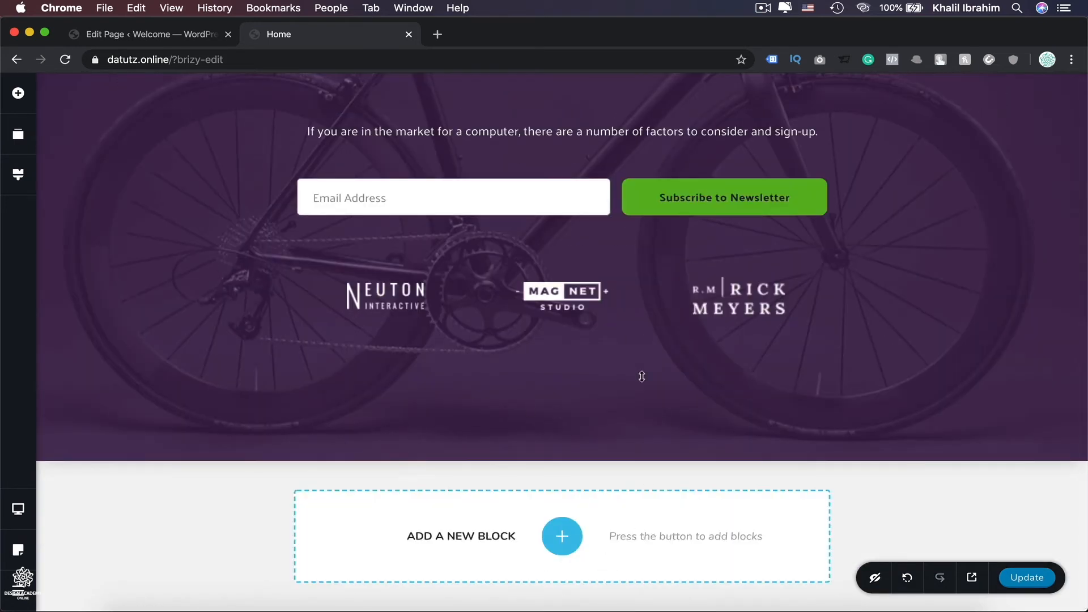
{"action": "left_click", "coordinate": [562, 536]}
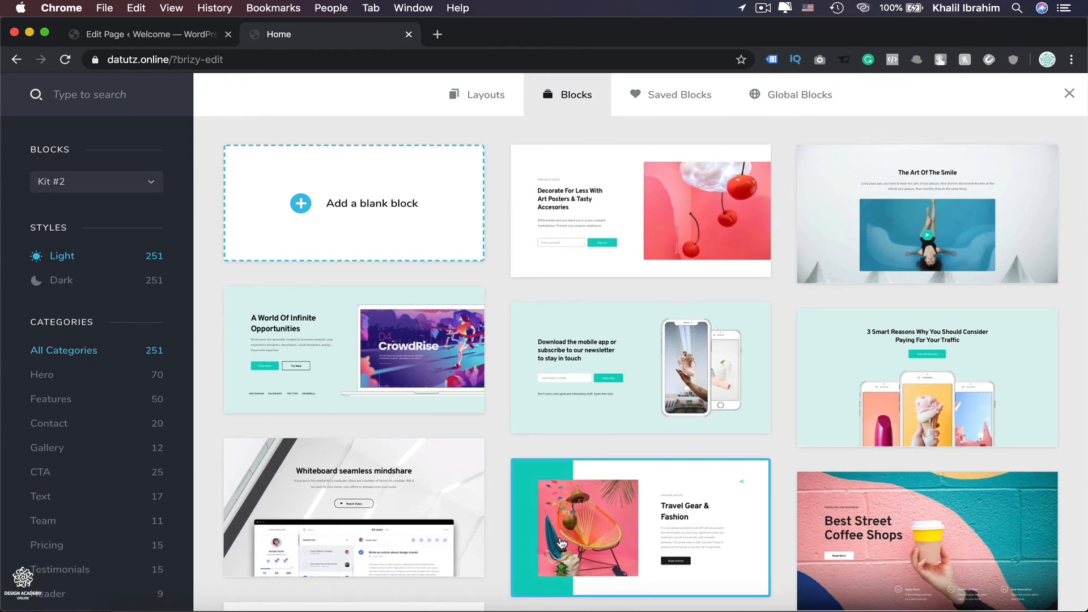
{"action": "left_click", "coordinate": [301, 204]}
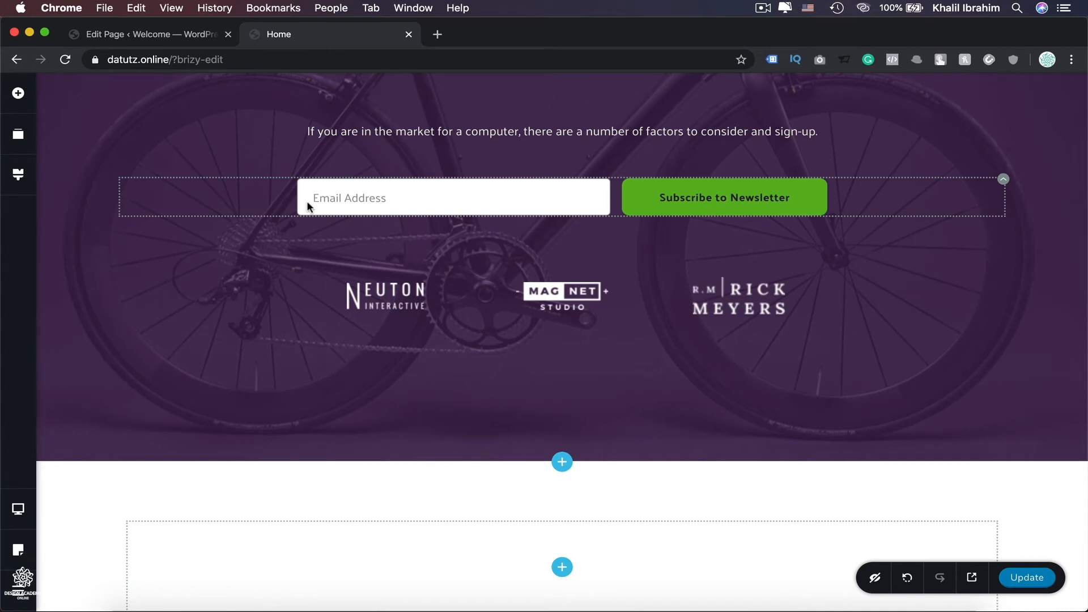
Add a Column element to the blank block, splitting its row into two columns.
{"action": "scroll", "coordinate": [307, 202], "scroll_direction": "down", "scroll_amount": 4}
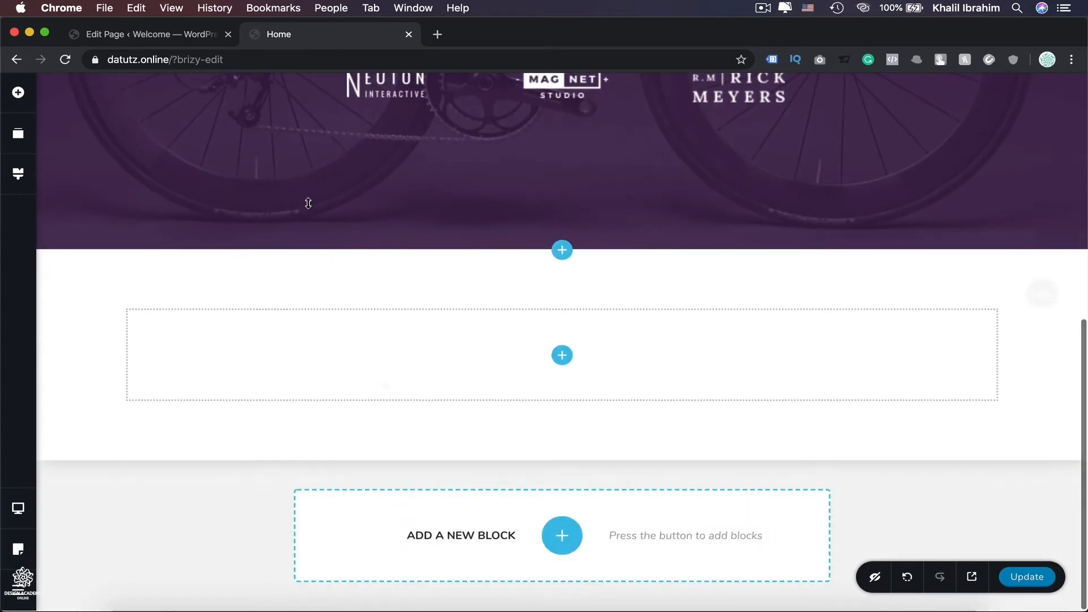
{"action": "left_click", "coordinate": [19, 93]}
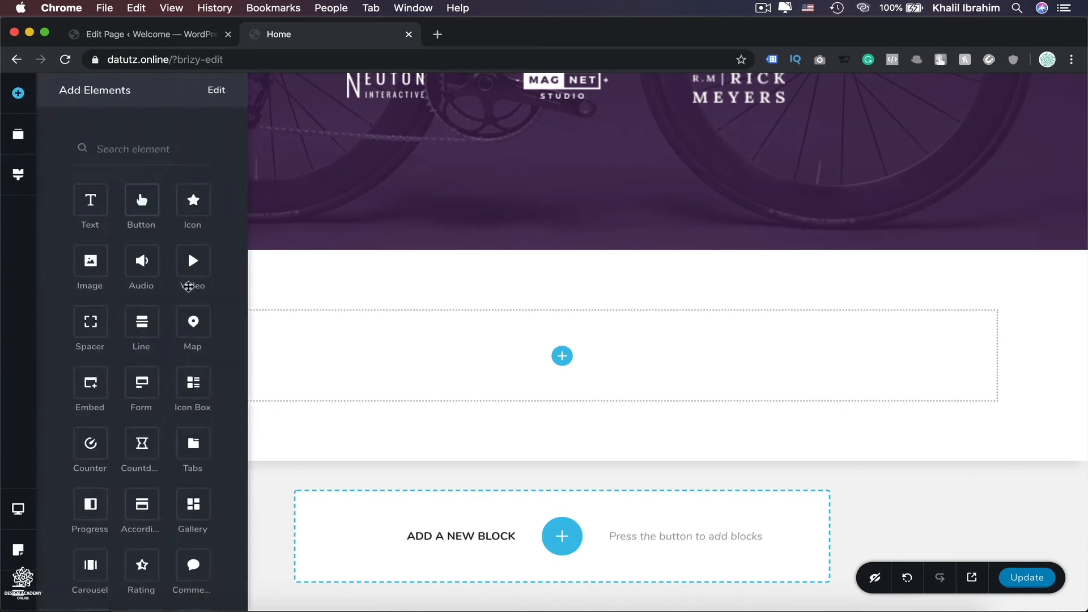
{"action": "scroll", "coordinate": [217, 394], "scroll_direction": "down", "scroll_amount": 5}
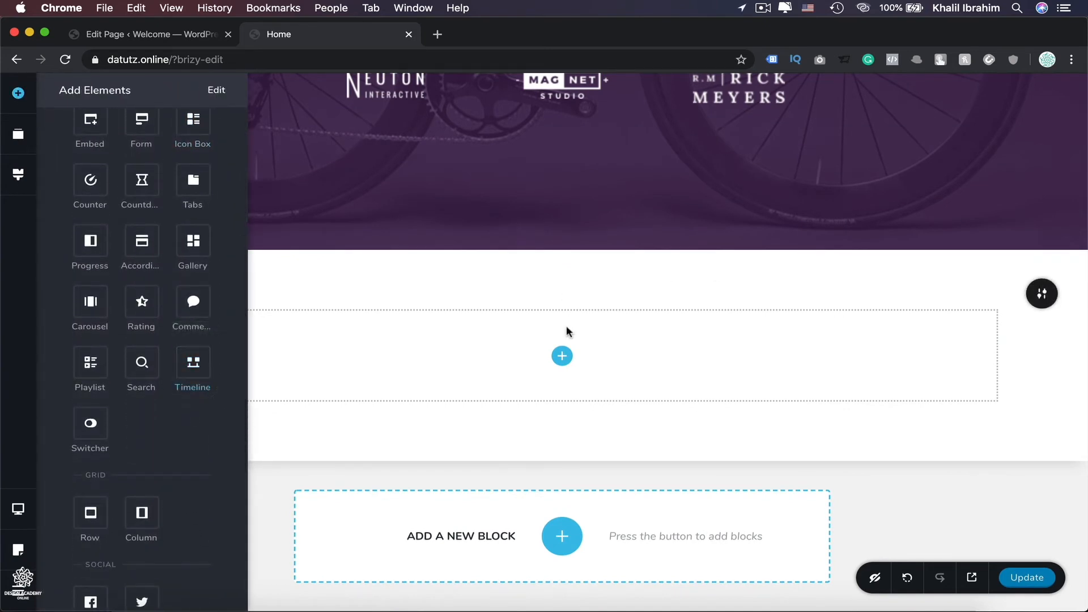
{"action": "left_click_drag", "start_coordinate": [158, 508], "coordinate": [561, 366]}
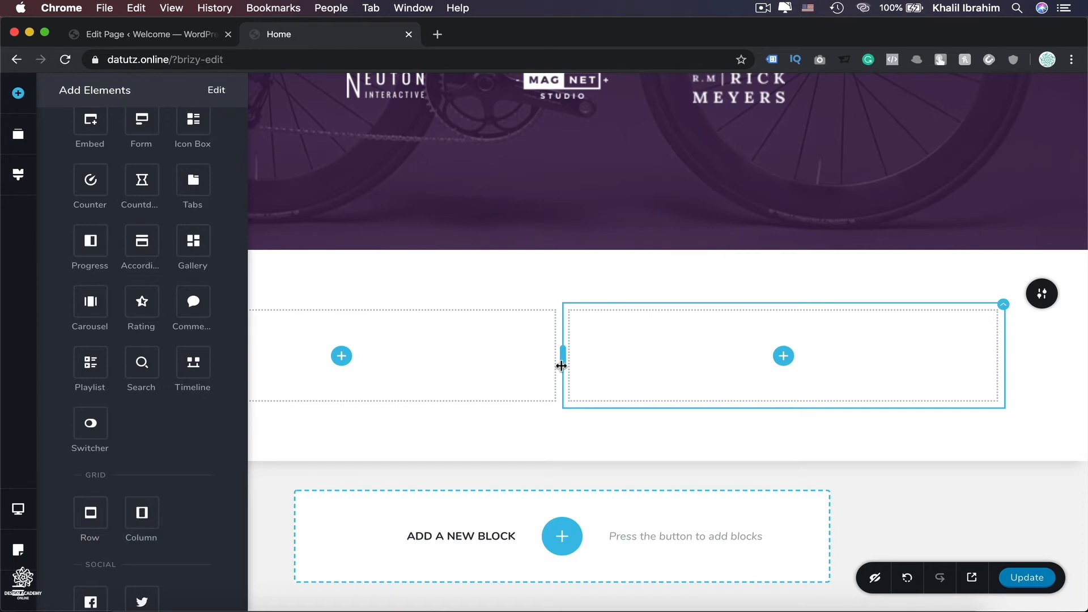
Insert a Text element into the left column of the new block.
{"action": "scroll", "coordinate": [80, 243], "scroll_direction": "up", "scroll_amount": 5}
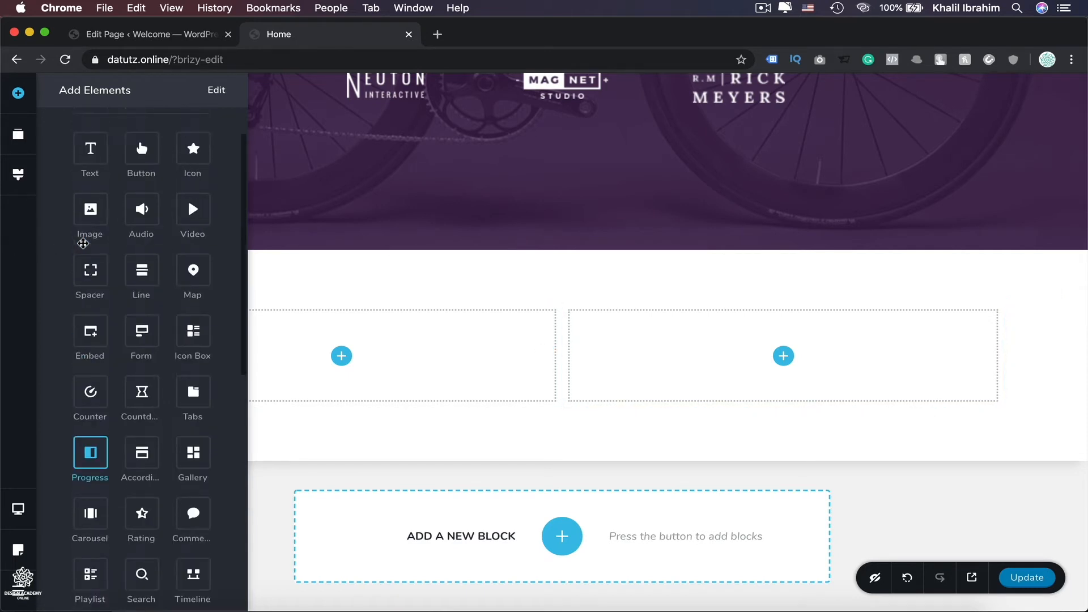
{"action": "left_click_drag", "start_coordinate": [86, 183], "coordinate": [340, 372]}
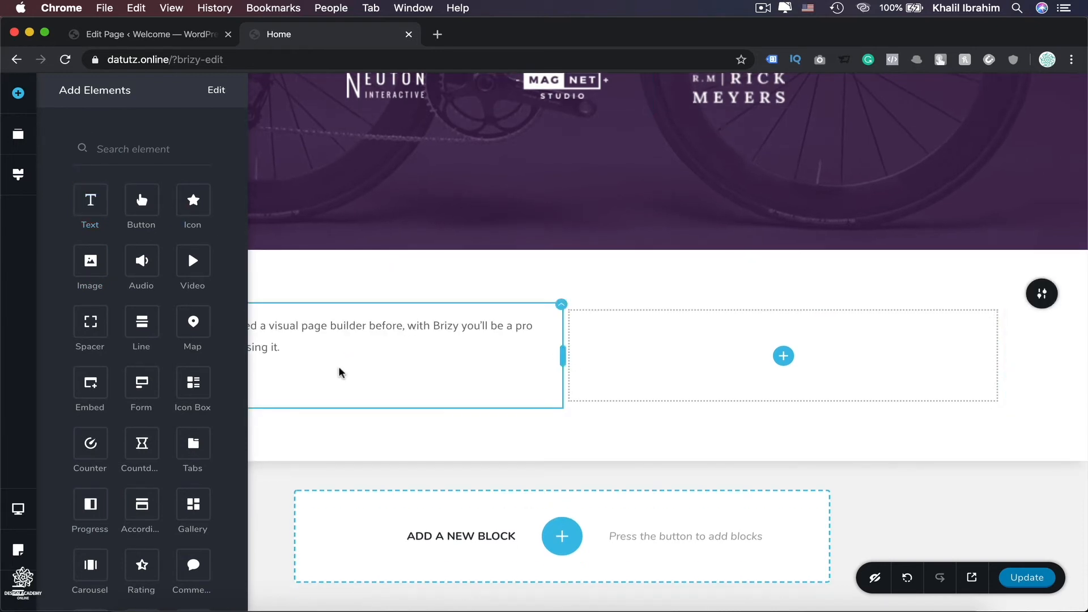
Replace the left column's paragraph text with "Title".
{"action": "left_click", "coordinate": [342, 325]}
{"action": "double_click", "coordinate": [342, 324]}
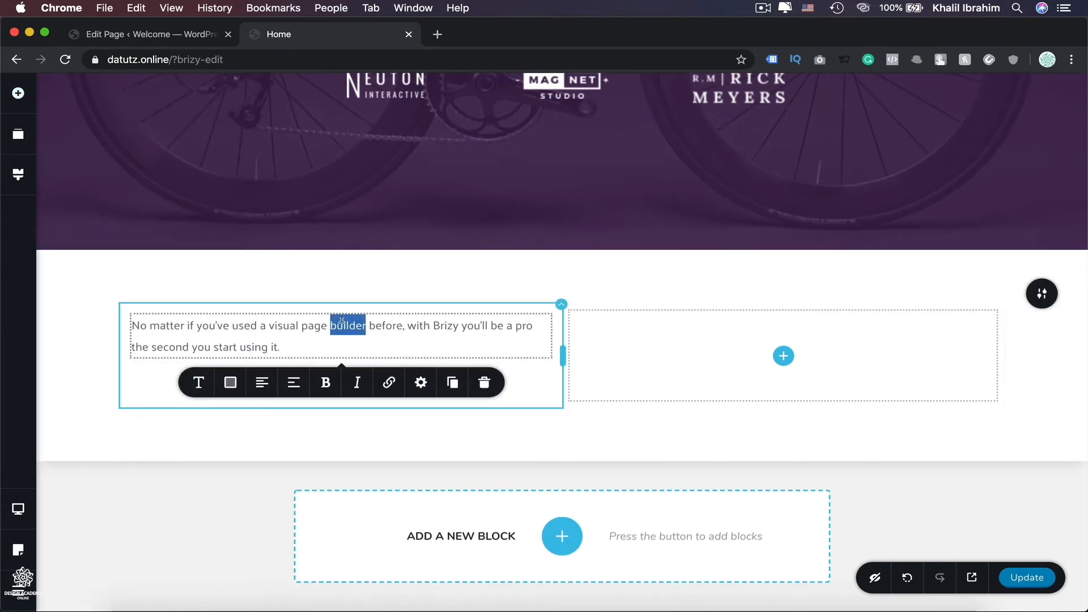
{"action": "triple_click", "coordinate": [342, 322]}
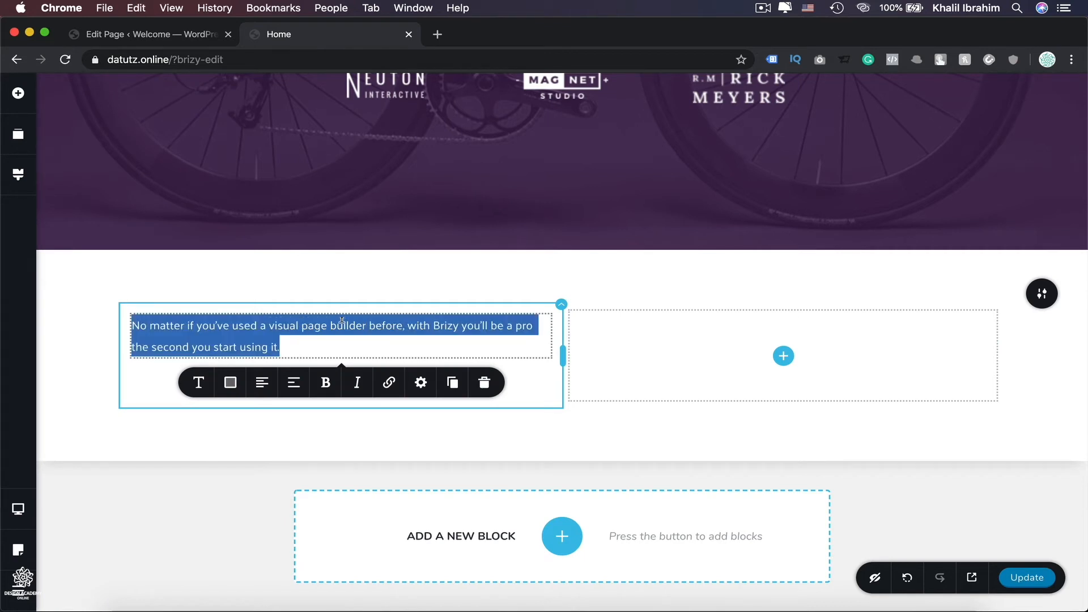
{"action": "key", "text": "BackSpace"}
{"action": "type", "text": "Title"}
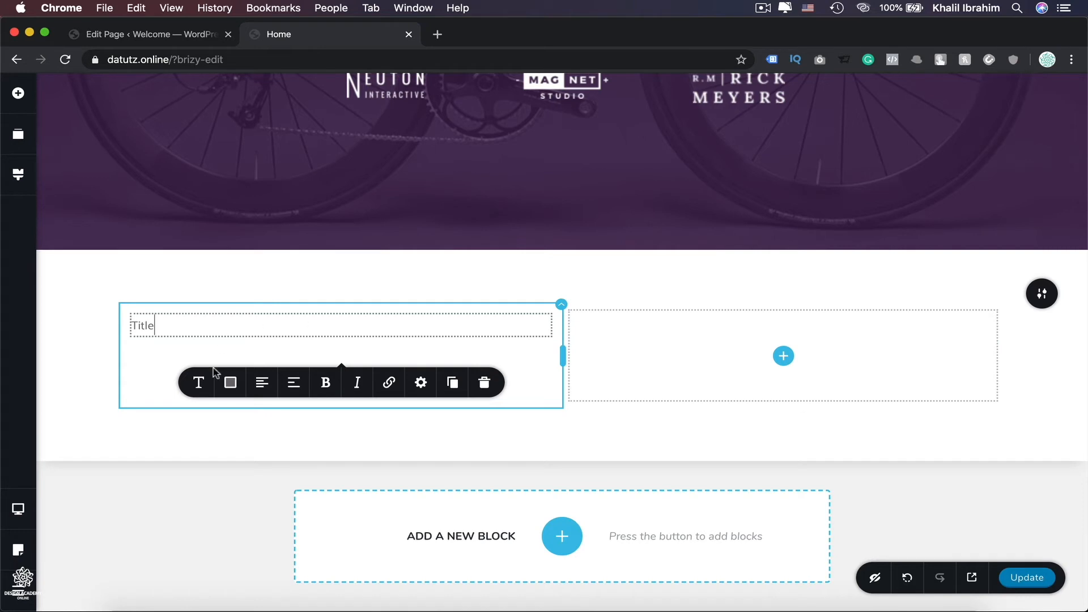
Set the title's typography preset to Heading 1.
{"action": "left_click", "coordinate": [205, 390]}
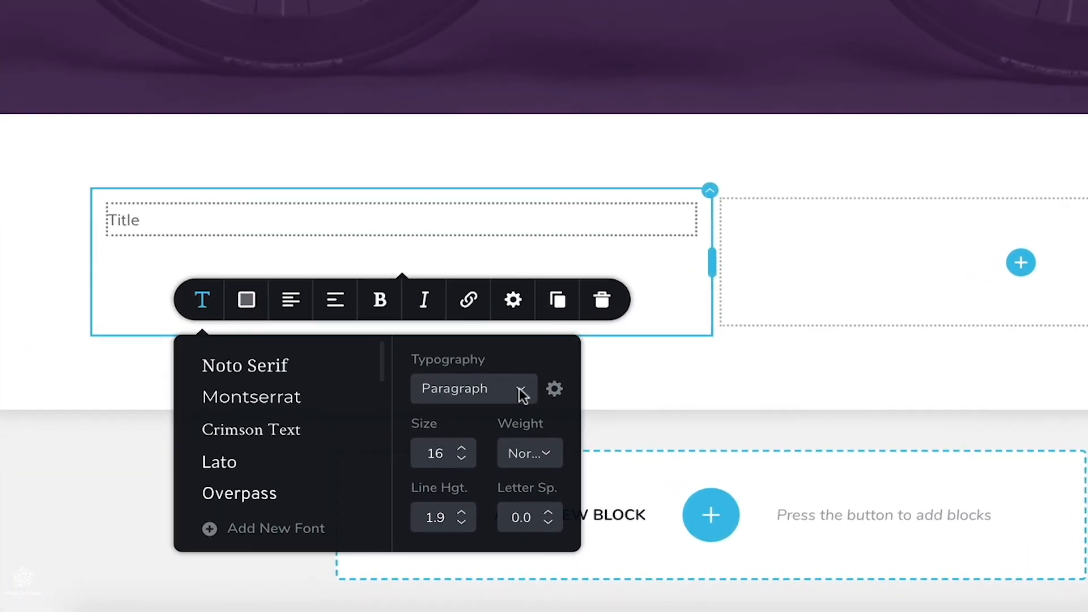
{"action": "left_click", "coordinate": [423, 446]}
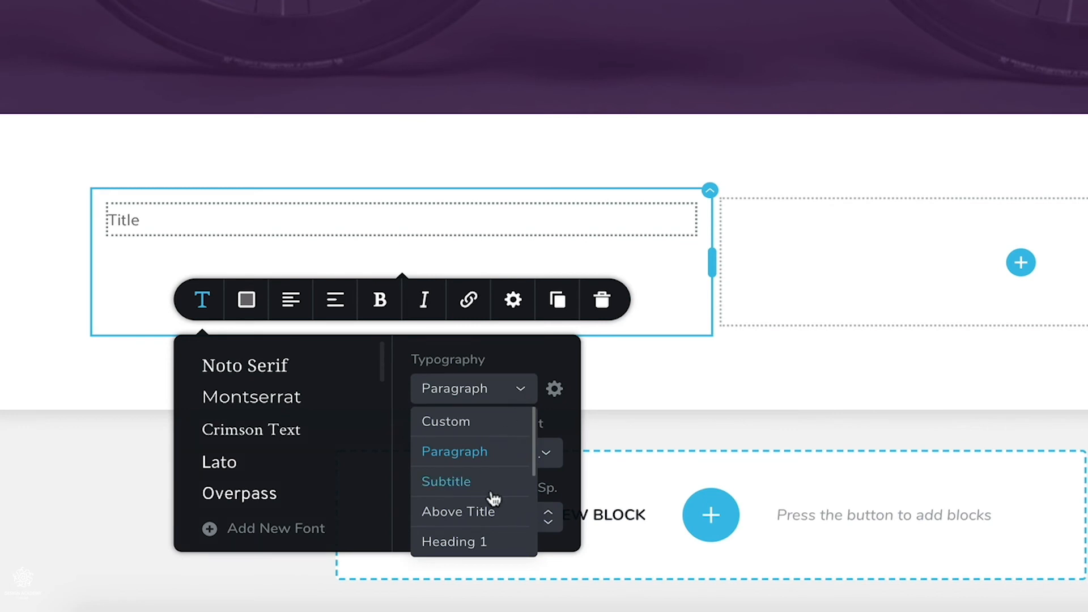
{"action": "scroll", "coordinate": [490, 498], "scroll_direction": "down", "scroll_amount": 1}
{"action": "left_click", "coordinate": [466, 513]}
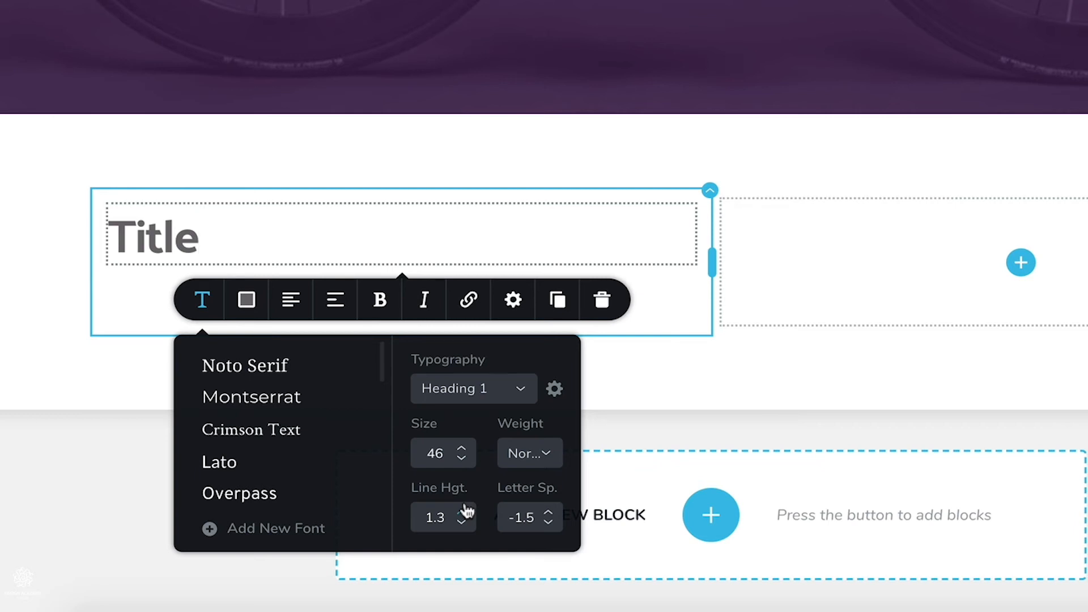
{"action": "left_click", "coordinate": [521, 392]}
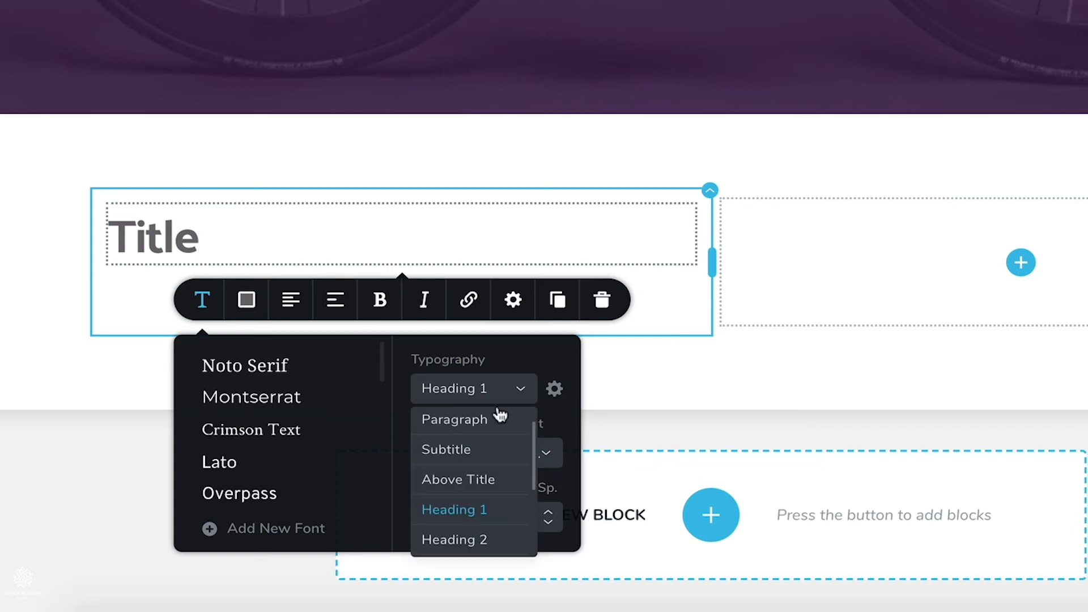
{"action": "left_click", "coordinate": [460, 538]}
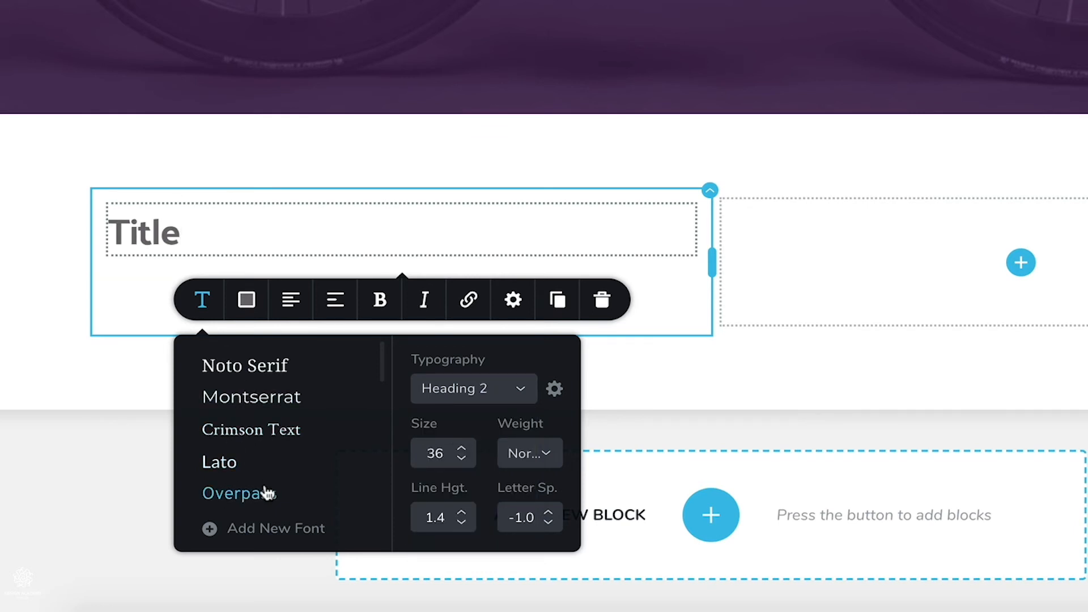
{"action": "left_click", "coordinate": [522, 389]}
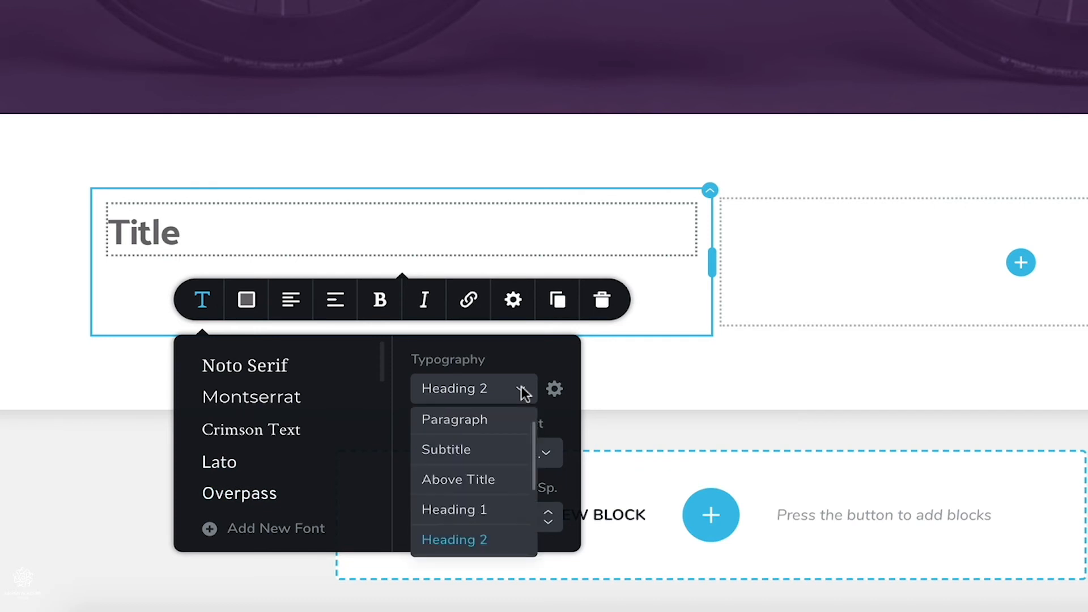
{"action": "left_click", "coordinate": [476, 510]}
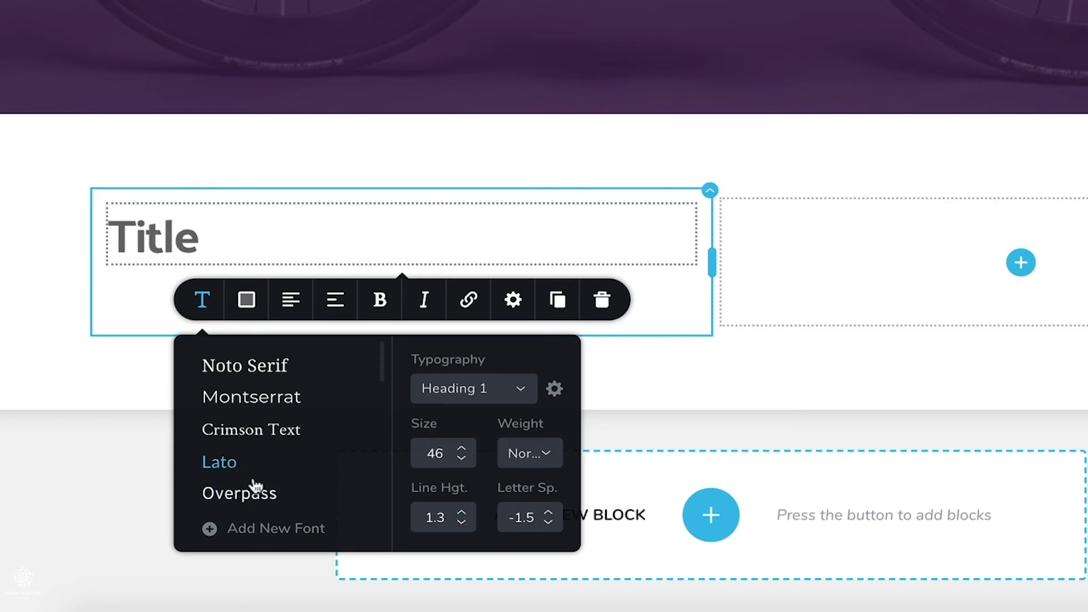
Change the title's font to Overpass with Semi Bold weight and a dark #26232A text color.
{"action": "left_click", "coordinate": [275, 501]}
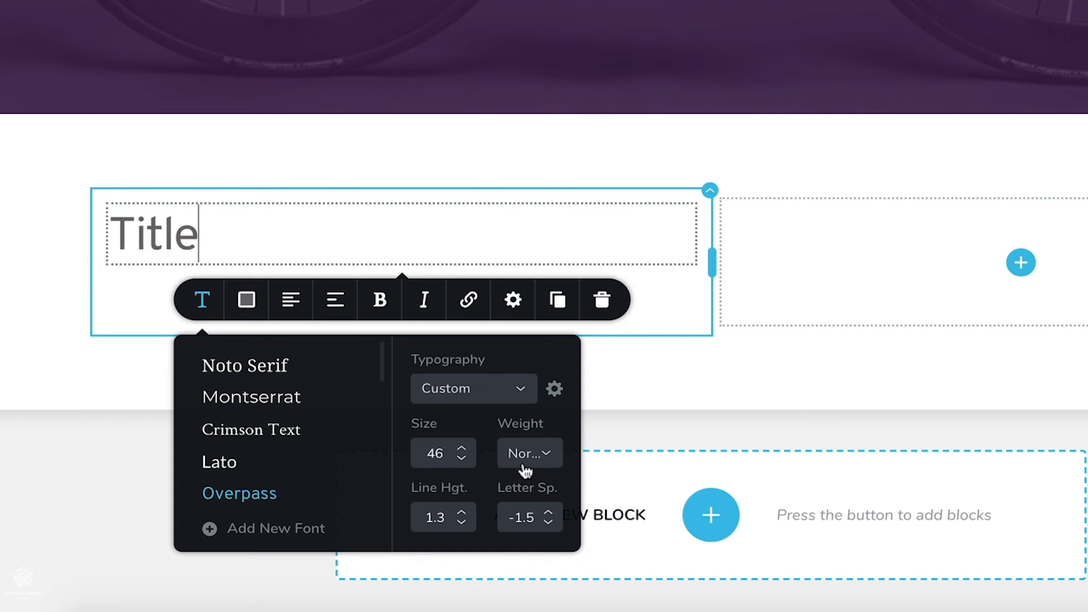
{"action": "left_click", "coordinate": [547, 453]}
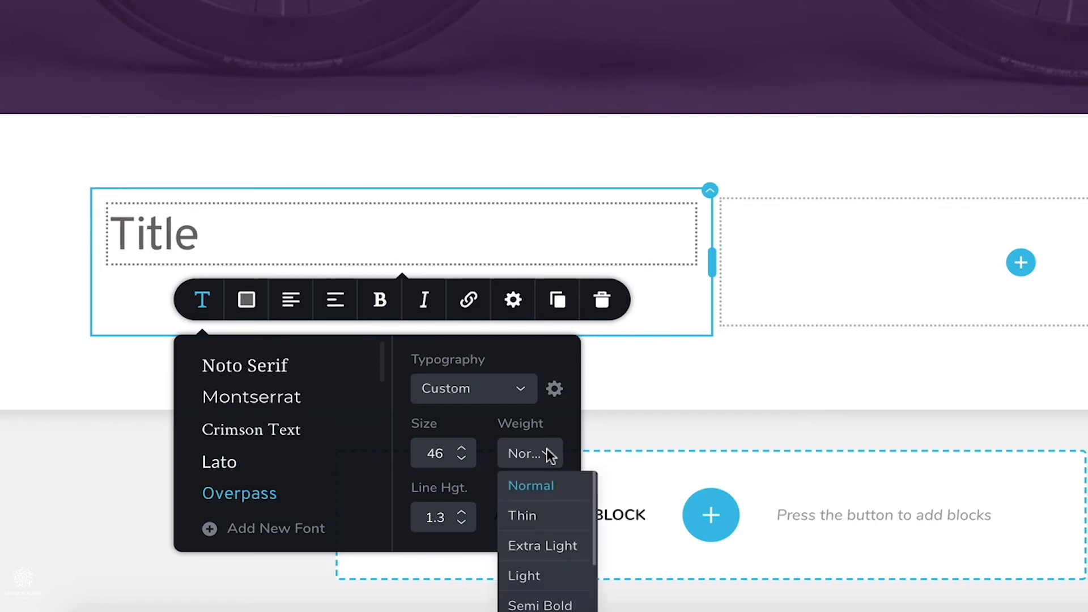
{"action": "left_click", "coordinate": [560, 605]}
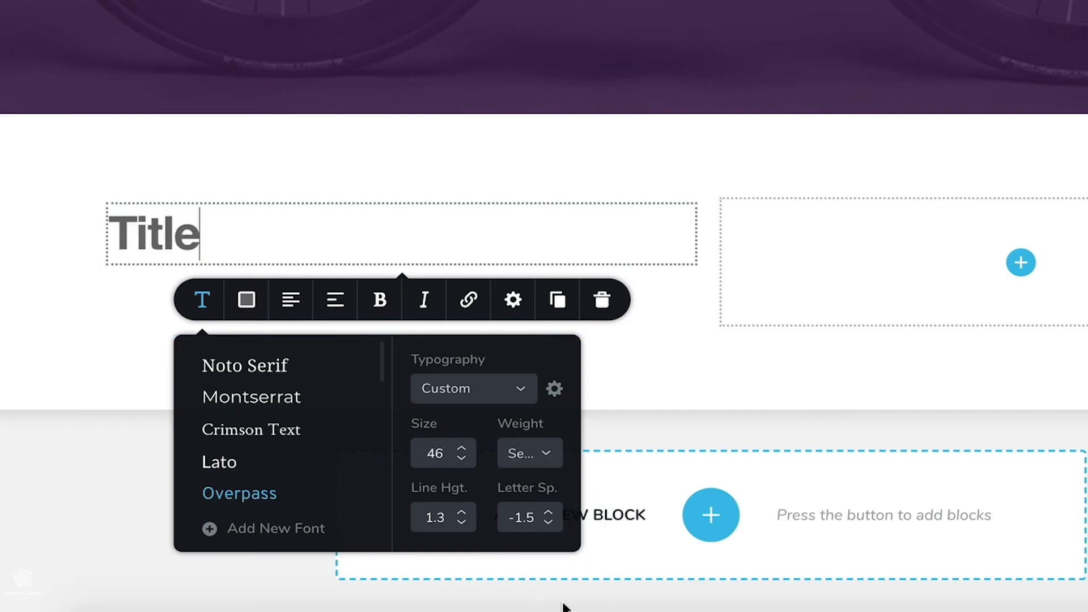
{"action": "left_click", "coordinate": [247, 299]}
{"action": "left_click", "coordinate": [172, 556]}
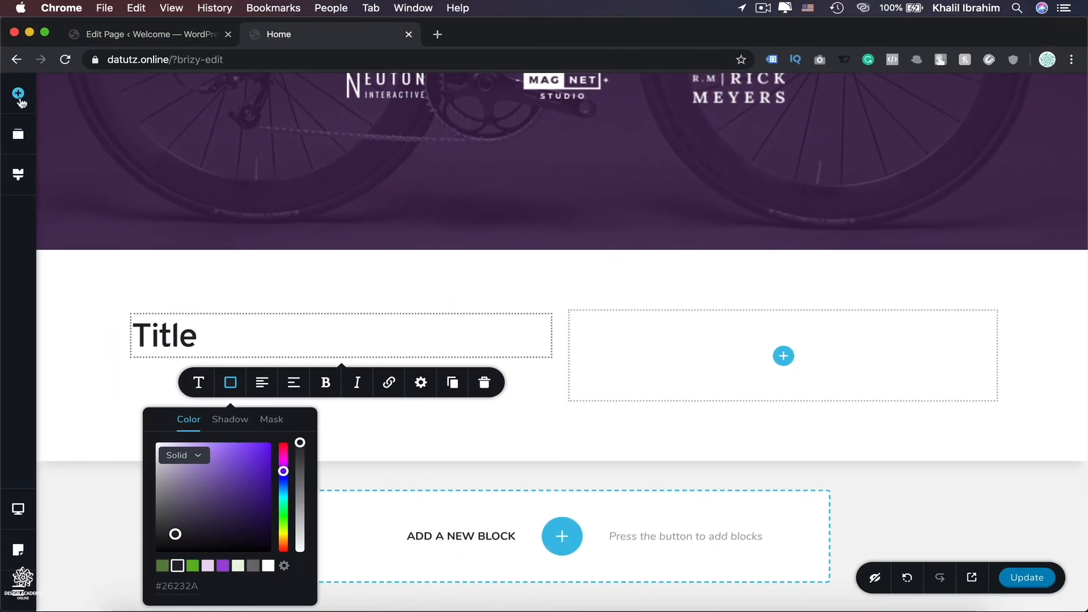
Add a Text element below the title and a Button element below that paragraph.
{"action": "left_click", "coordinate": [18, 94]}
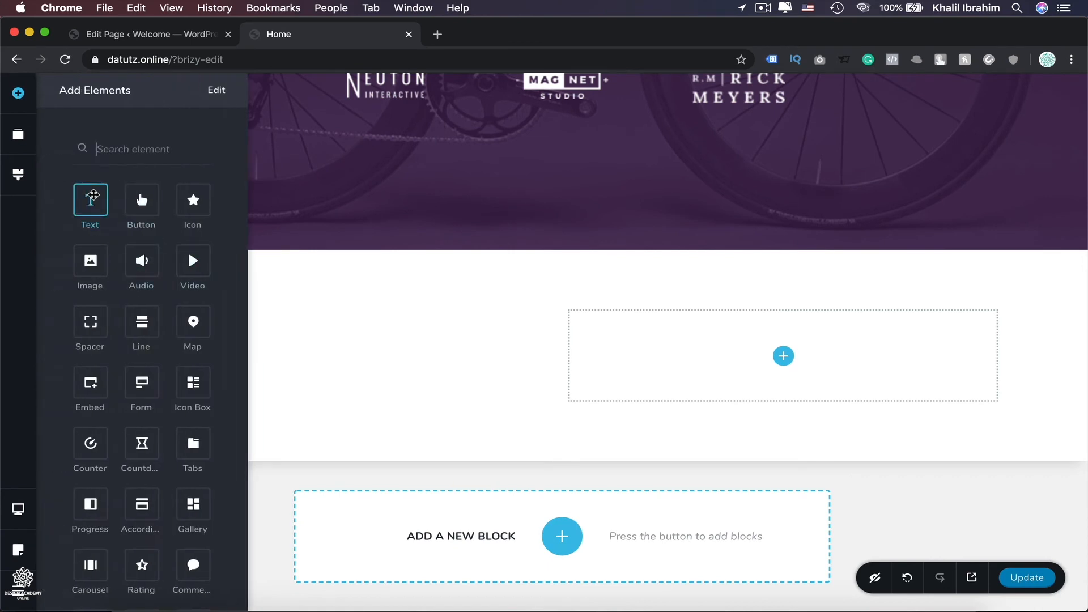
{"action": "left_click_drag", "start_coordinate": [124, 212], "coordinate": [272, 373]}
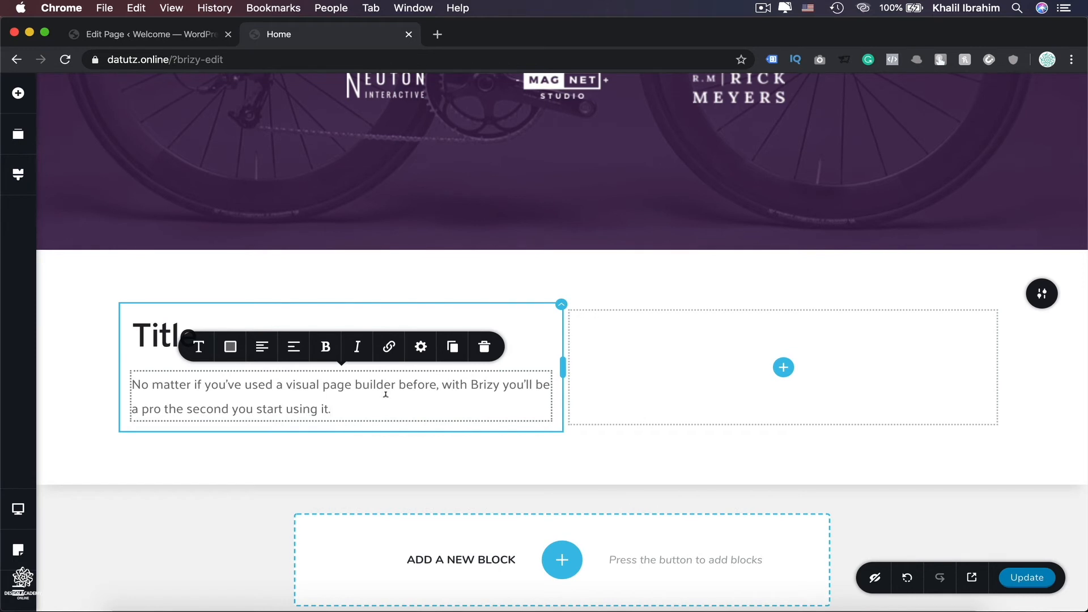
{"action": "left_click", "coordinate": [18, 93]}
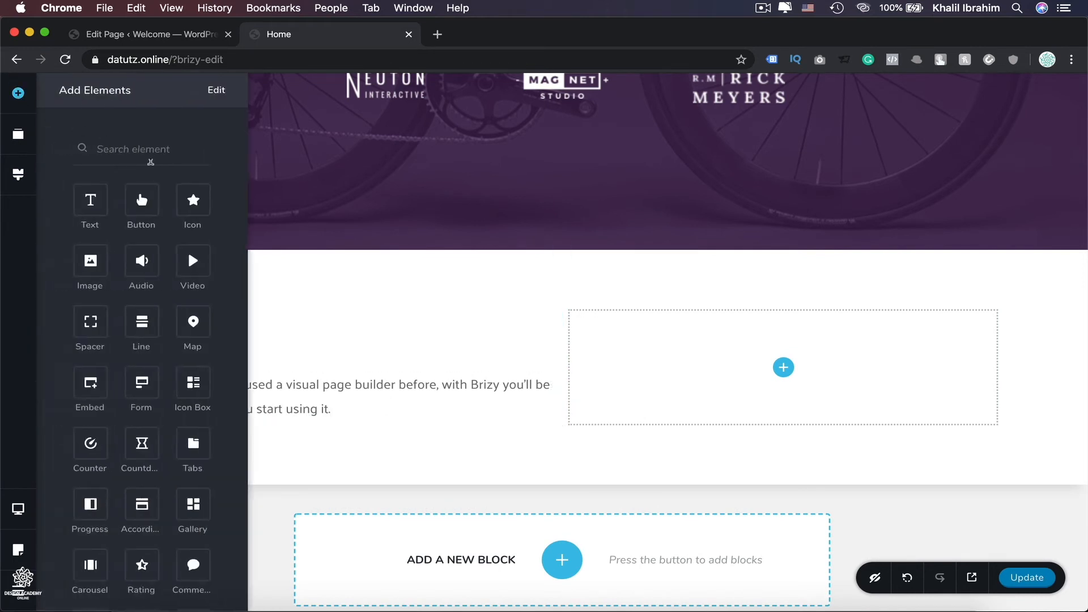
{"action": "left_click_drag", "start_coordinate": [143, 200], "coordinate": [278, 434]}
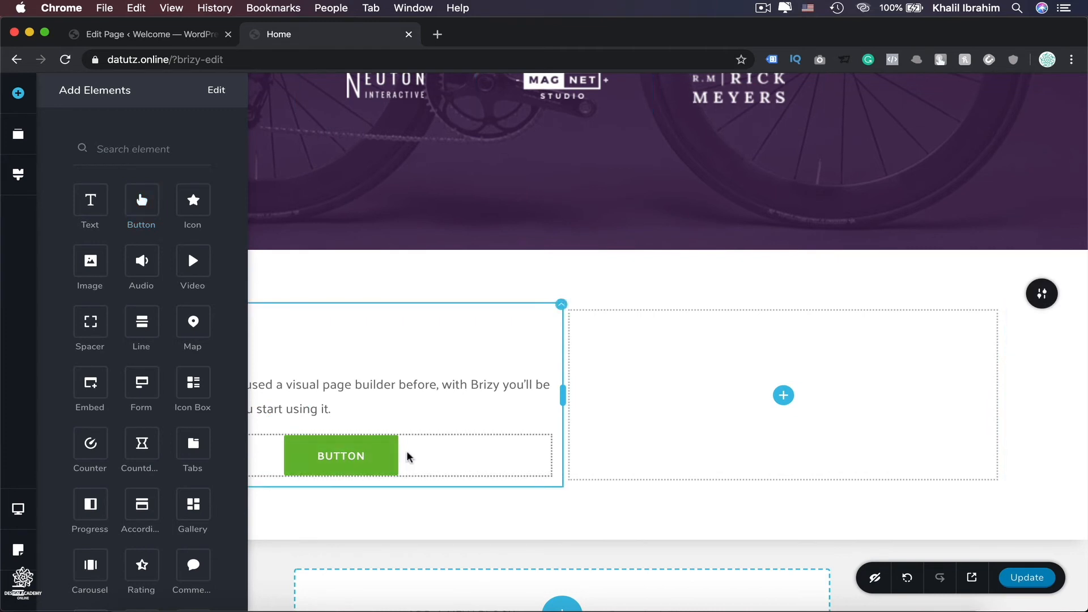
Left-align the button and change its background to the purple swatch.
{"action": "left_click", "coordinate": [363, 454]}
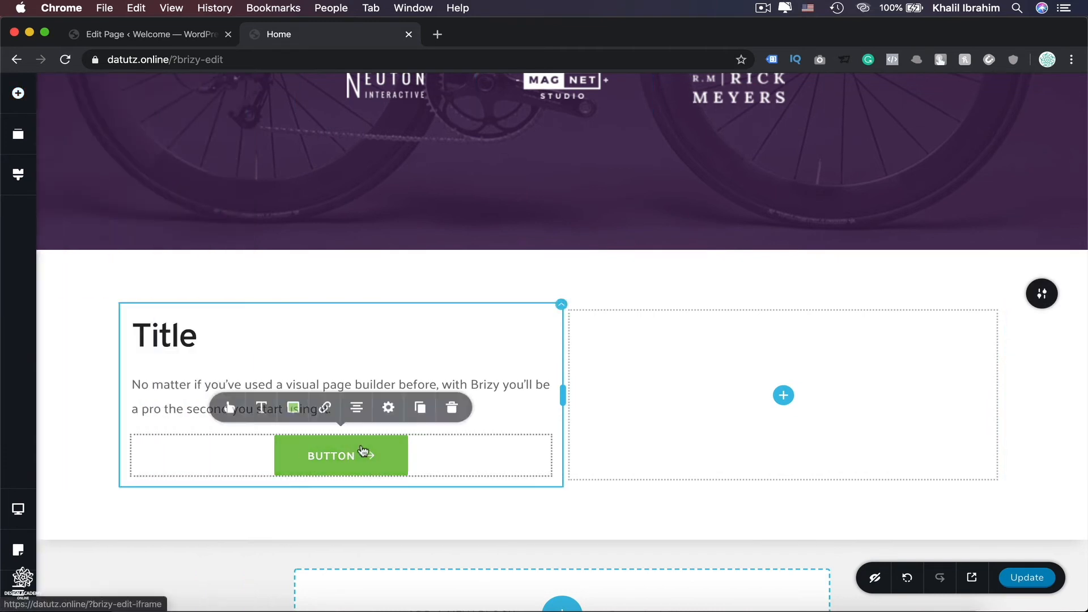
{"action": "left_click", "coordinate": [354, 414]}
{"action": "left_click", "coordinate": [354, 414]}
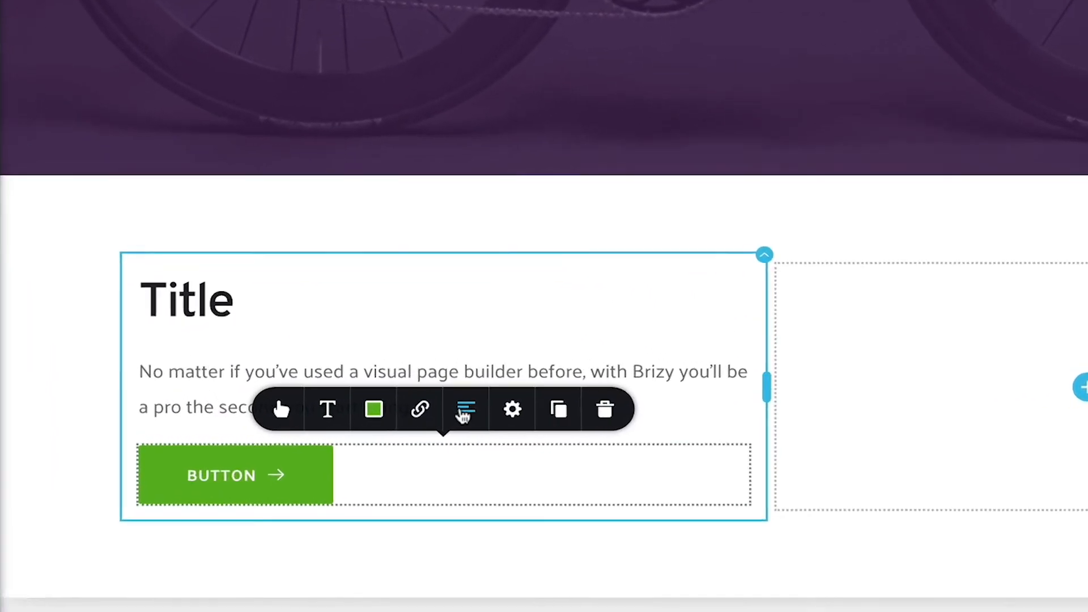
{"action": "left_click", "coordinate": [399, 408]}
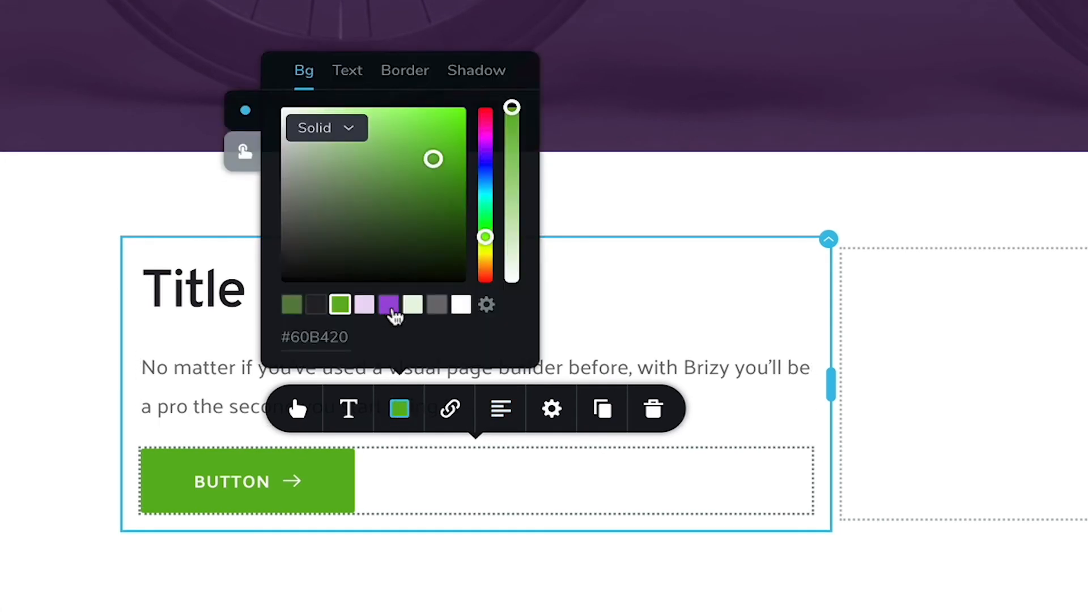
{"action": "left_click", "coordinate": [389, 305]}
Set the button to small size with a custom 9 px corner radius.
{"action": "left_click", "coordinate": [291, 412]}
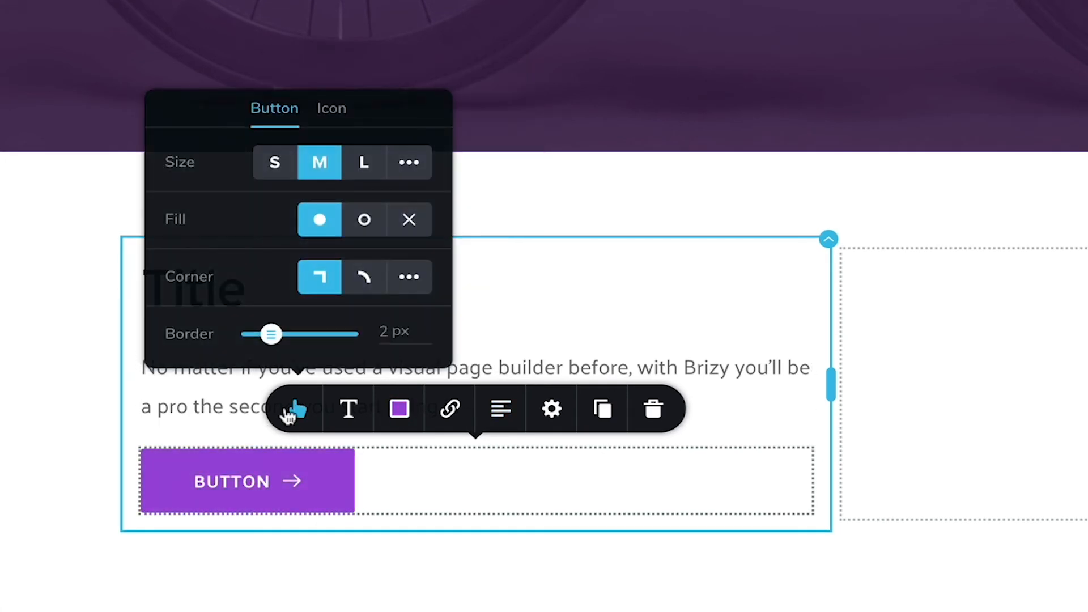
{"action": "left_click", "coordinate": [364, 281]}
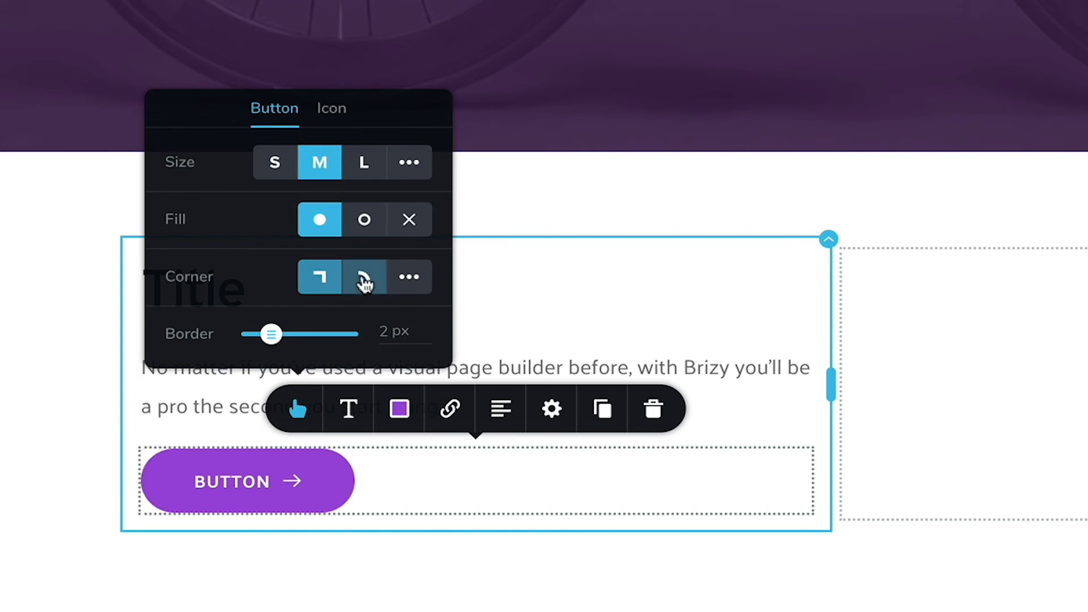
{"action": "left_click", "coordinate": [408, 277]}
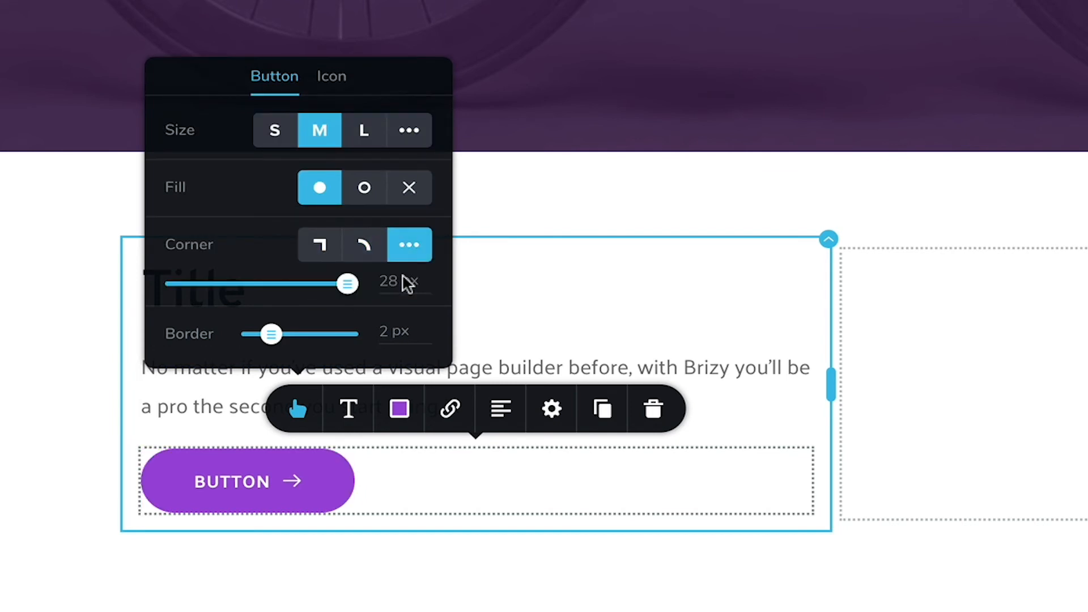
{"action": "left_click", "coordinate": [255, 284]}
{"action": "left_click", "coordinate": [231, 284]}
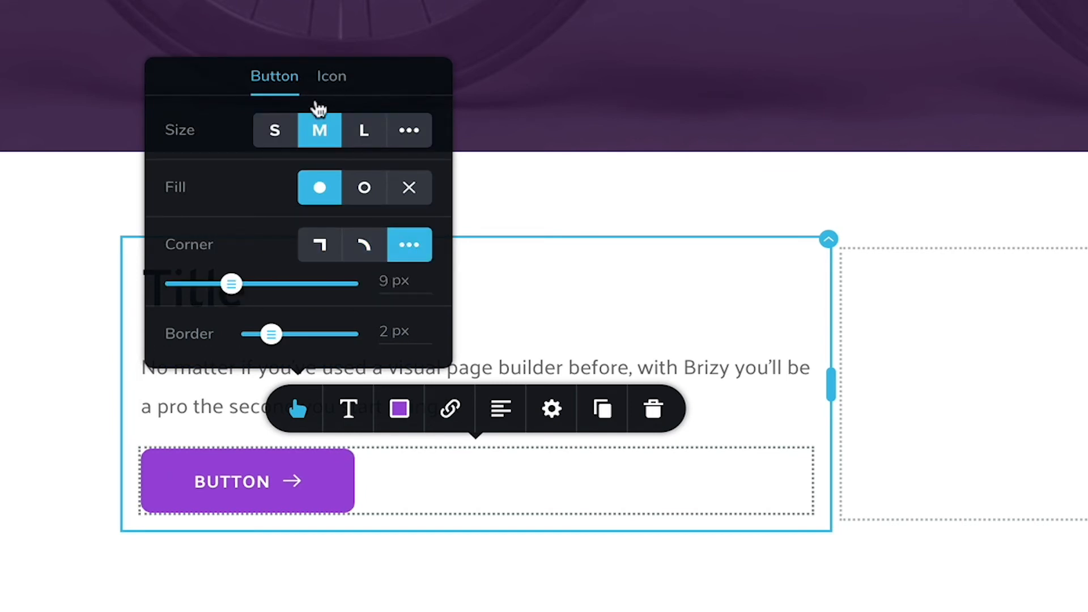
{"action": "left_click", "coordinate": [285, 133]}
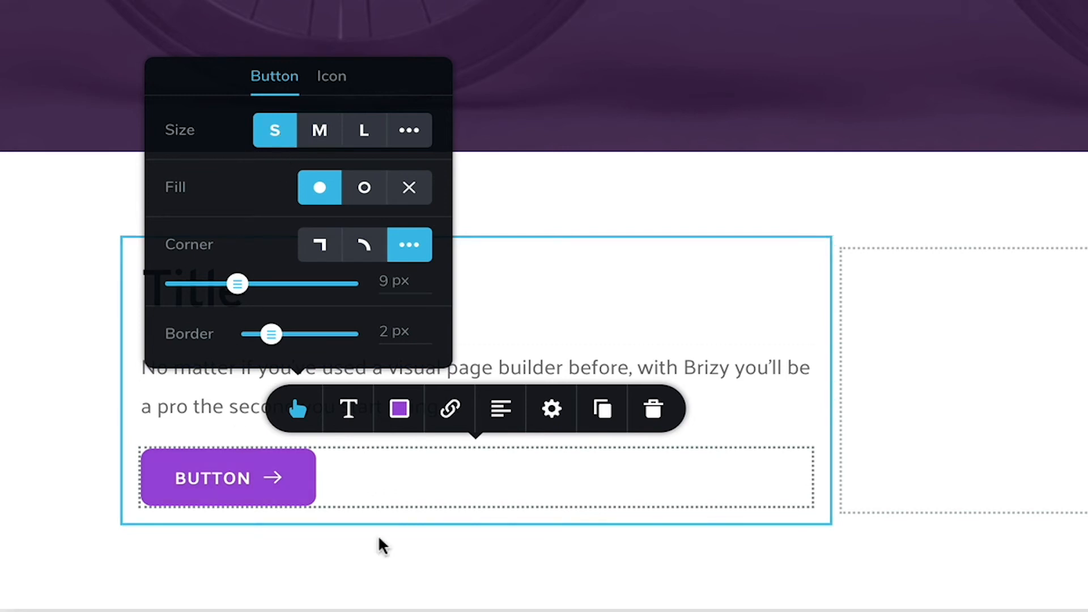
{"action": "left_click", "coordinate": [476, 499]}
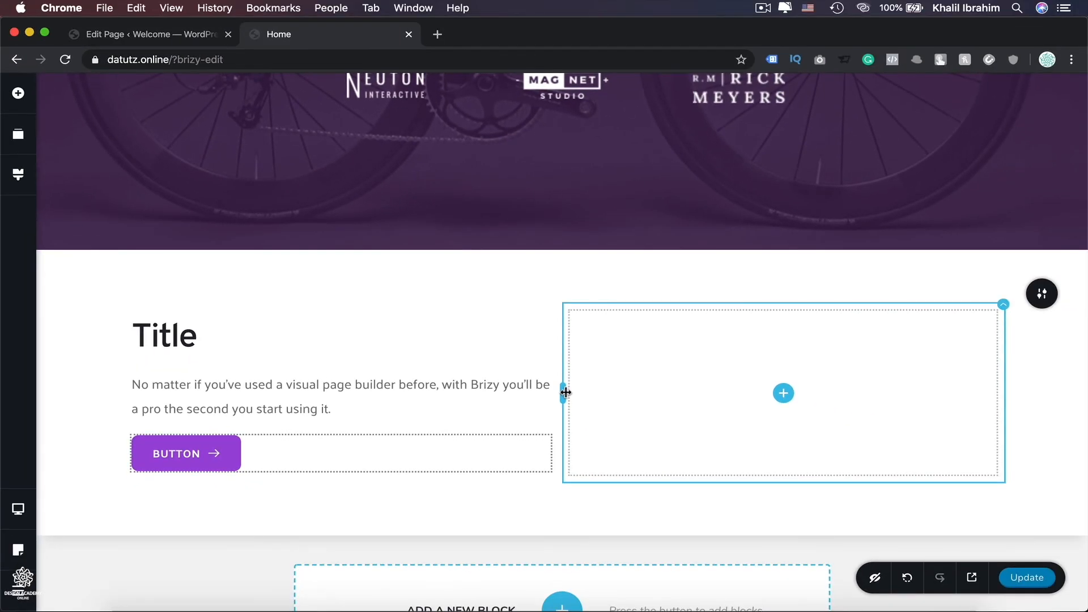
Narrow the left column and add an Image element to the right column.
{"action": "left_click_drag", "start_coordinate": [565, 392], "coordinate": [395, 393]}
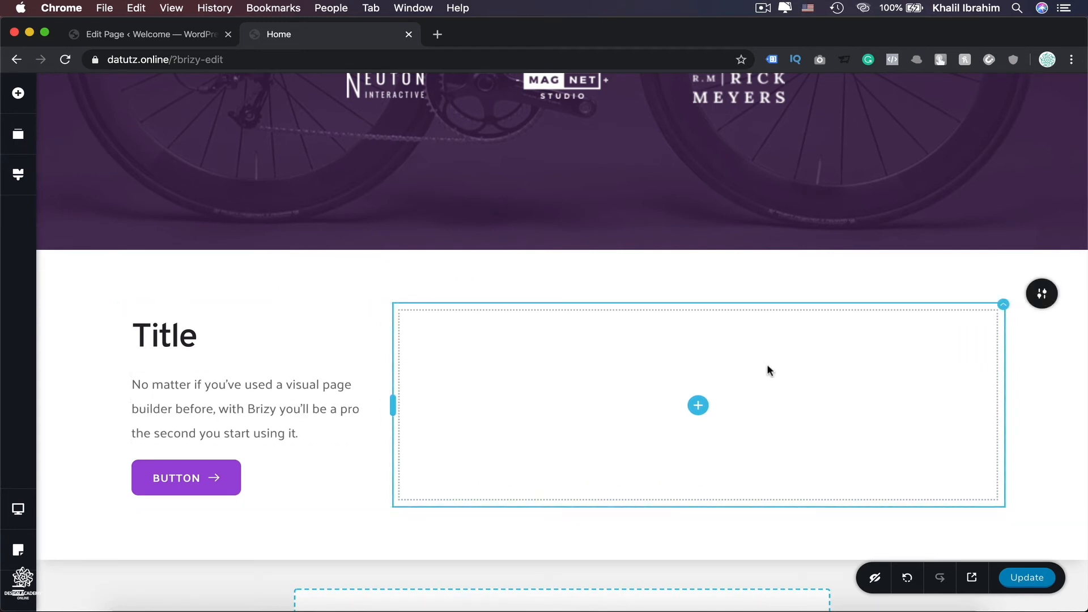
{"action": "left_click", "coordinate": [702, 411]}
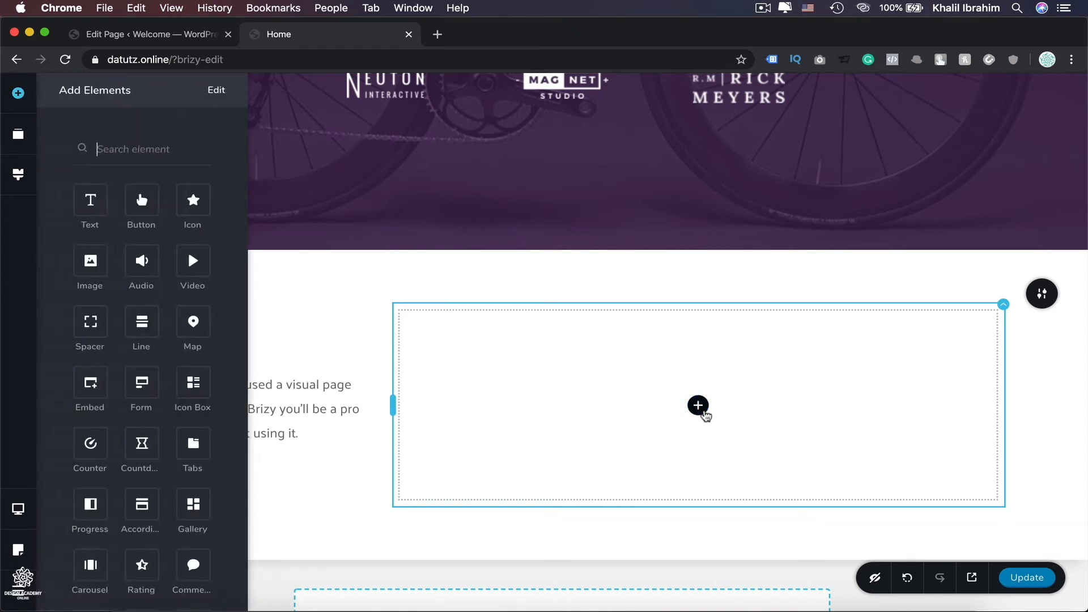
{"action": "left_click_drag", "start_coordinate": [90, 260], "coordinate": [696, 420]}
Insert the blue geometric photo from the media library into the new image element.
{"action": "scroll", "coordinate": [696, 419], "scroll_direction": "down", "scroll_amount": 3}
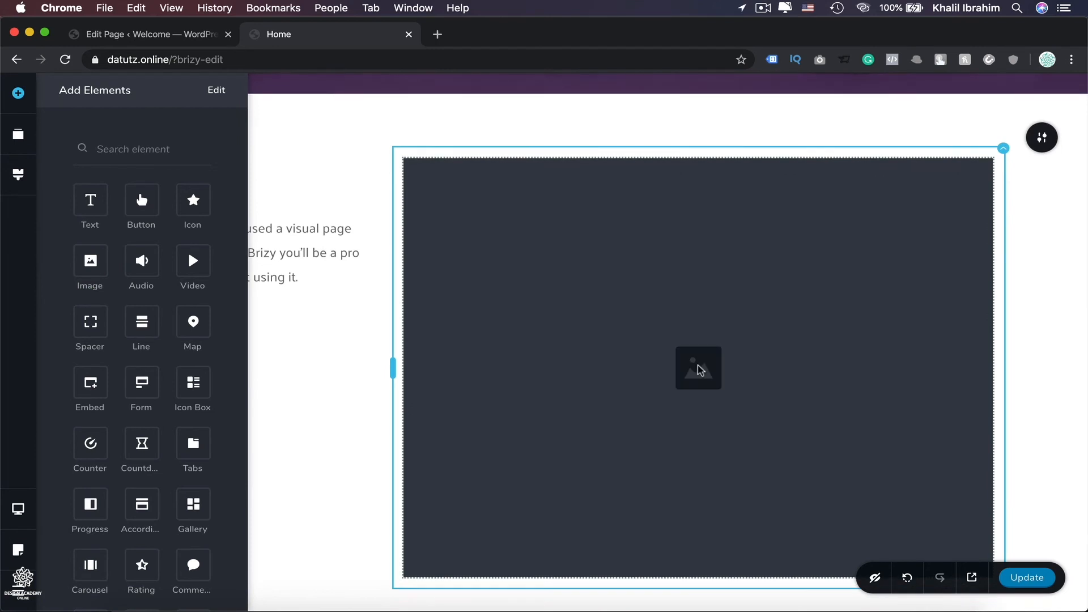
{"action": "left_click", "coordinate": [700, 369]}
{"action": "scroll", "coordinate": [698, 367], "scroll_direction": "down", "scroll_amount": 2}
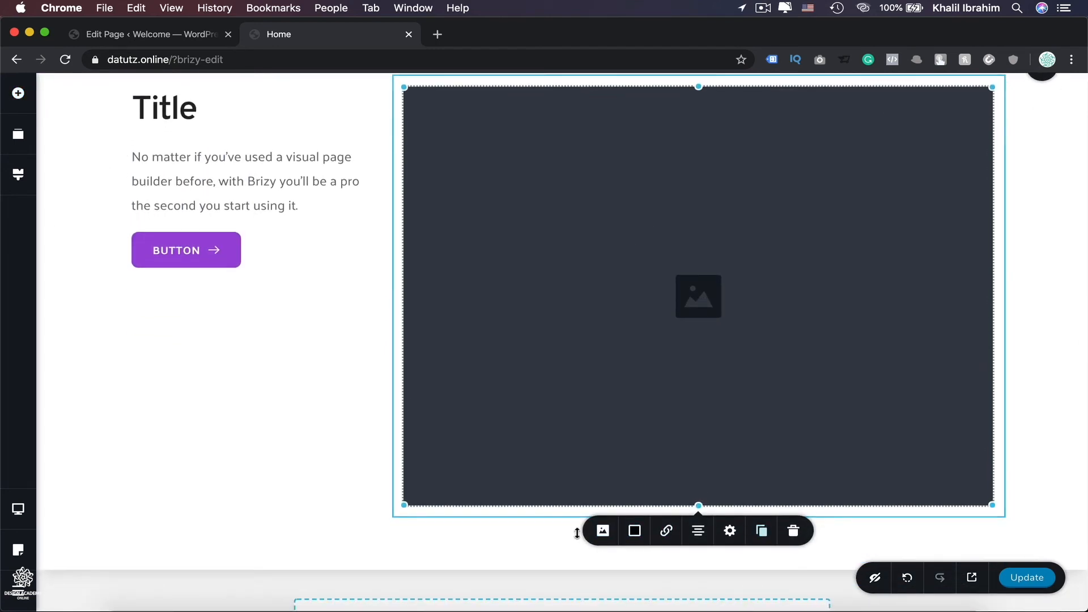
{"action": "left_click", "coordinate": [604, 534]}
{"action": "scroll", "coordinate": [605, 510], "scroll_direction": "down", "scroll_amount": 2}
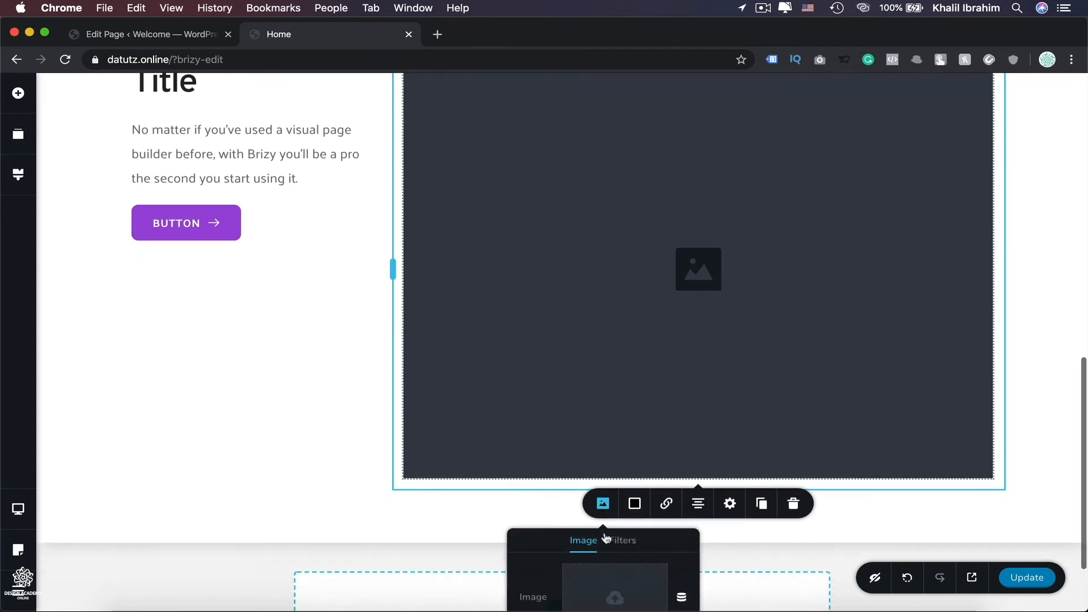
{"action": "left_click", "coordinate": [617, 504]}
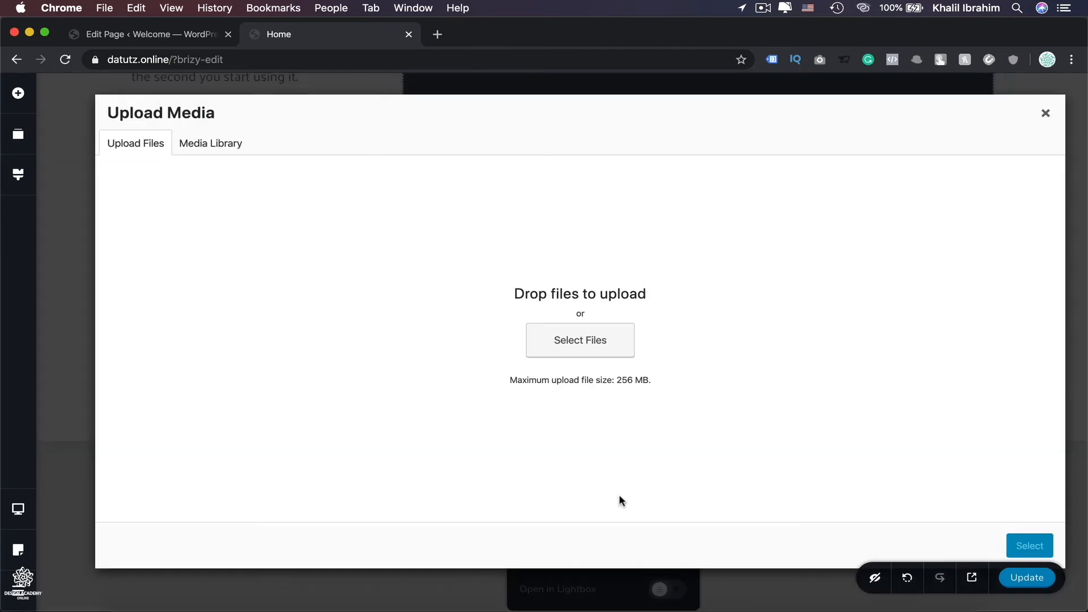
{"action": "left_click", "coordinate": [209, 148]}
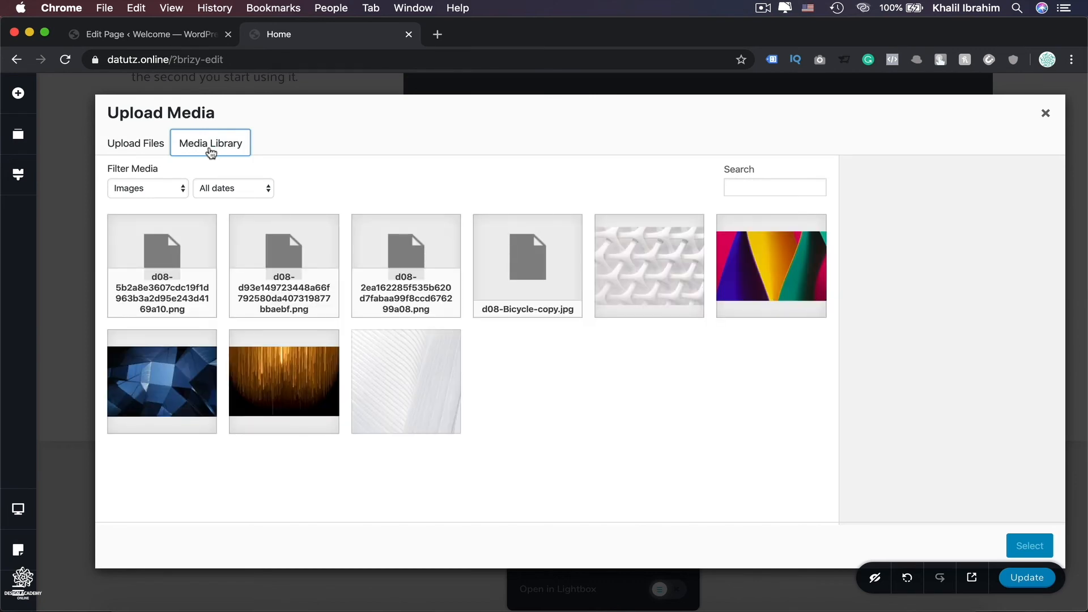
{"action": "left_click", "coordinate": [163, 381]}
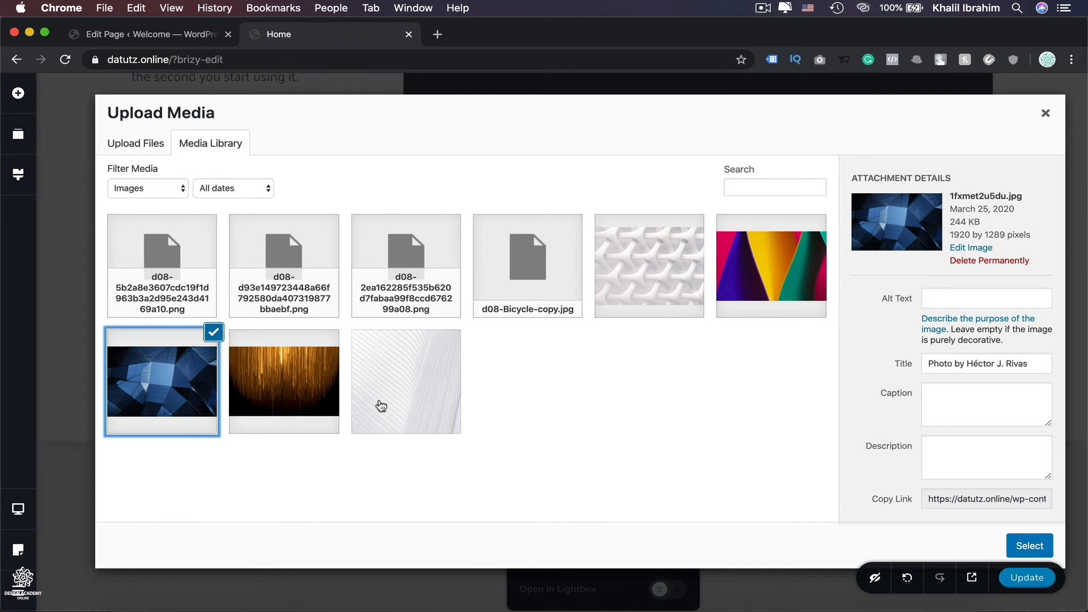
{"action": "left_click", "coordinate": [135, 147]}
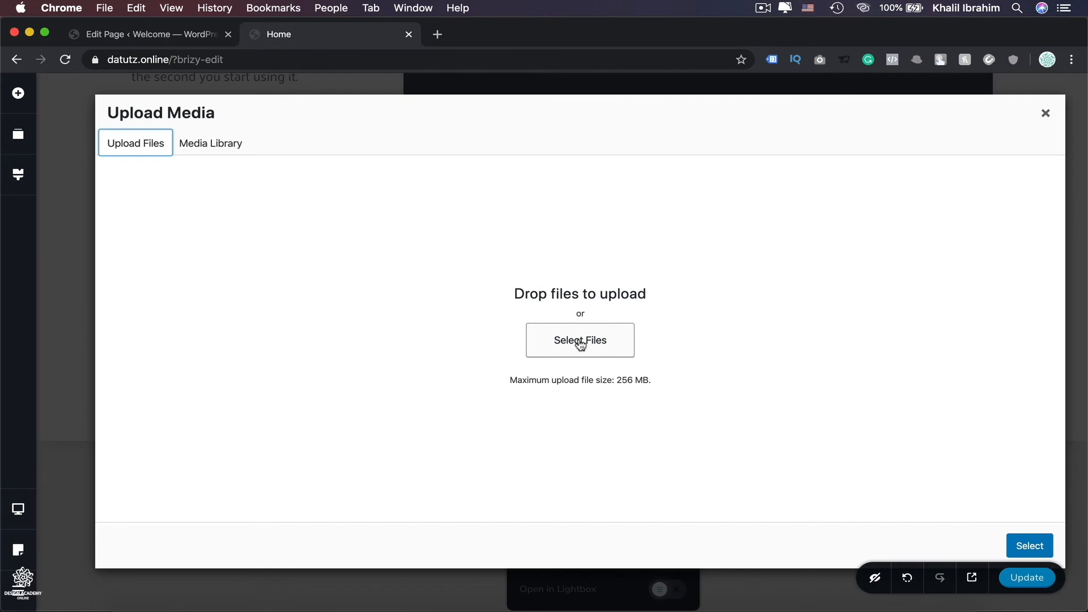
{"action": "left_click", "coordinate": [208, 144]}
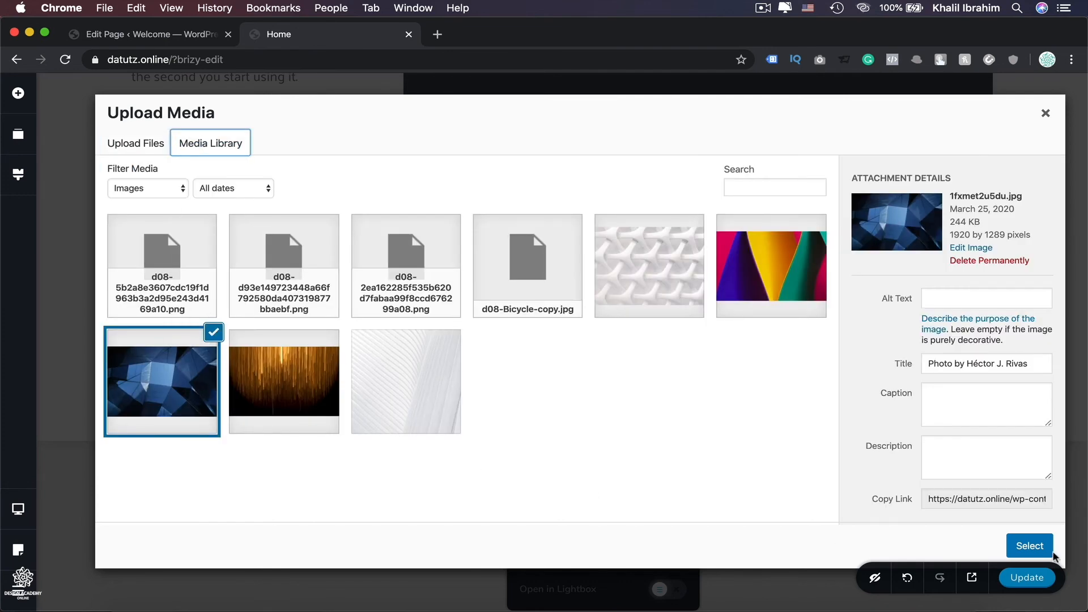
{"action": "left_click", "coordinate": [1030, 545]}
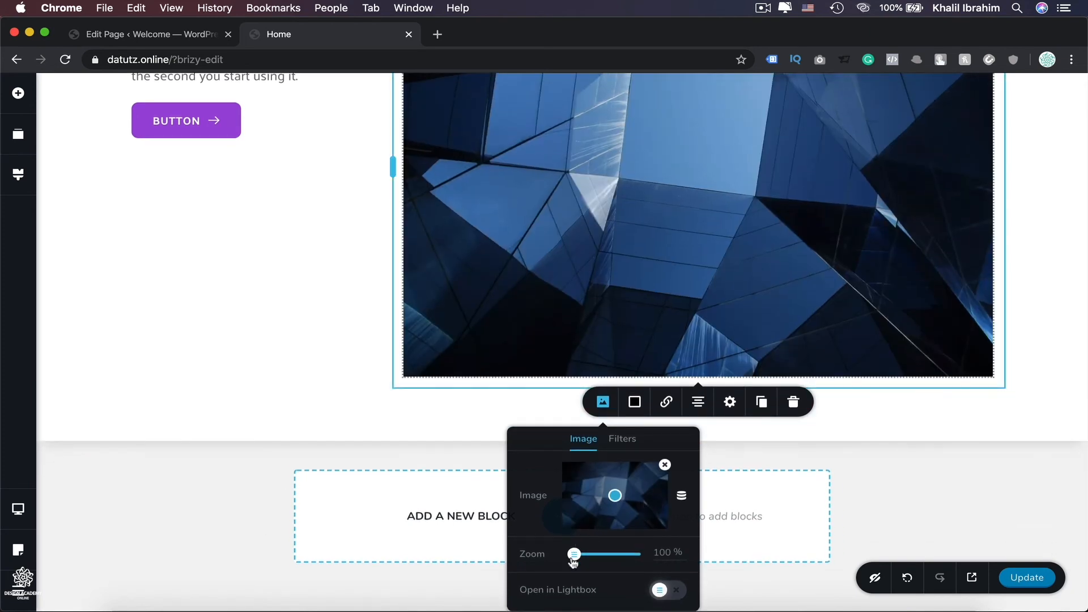
Zoom the image to 118%, adjust its focal point, and shift its hue filter to 103 deg.
{"action": "left_click_drag", "start_coordinate": [573, 558], "coordinate": [584, 555]}
{"action": "mouse_move", "coordinate": [613, 500]}
{"action": "left_mouse_down"}
{"action": "mouse_move", "coordinate": [614, 476]}
{"action": "mouse_move", "coordinate": [615, 519]}
{"action": "mouse_move", "coordinate": [618, 484]}
{"action": "mouse_move", "coordinate": [613, 497]}
{"action": "left_mouse_up"}
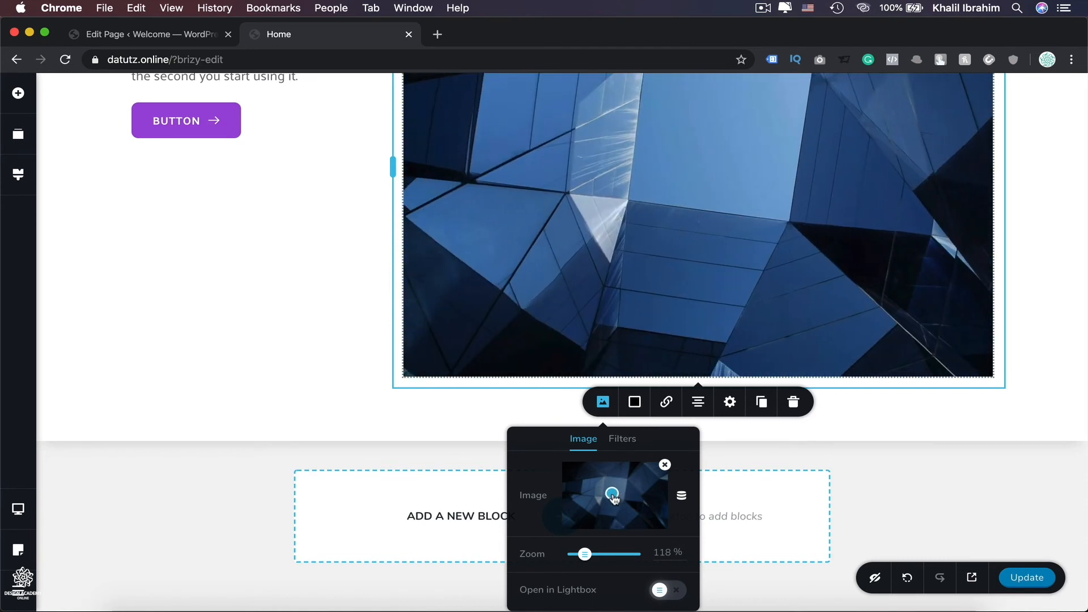
{"action": "left_click", "coordinate": [618, 439]}
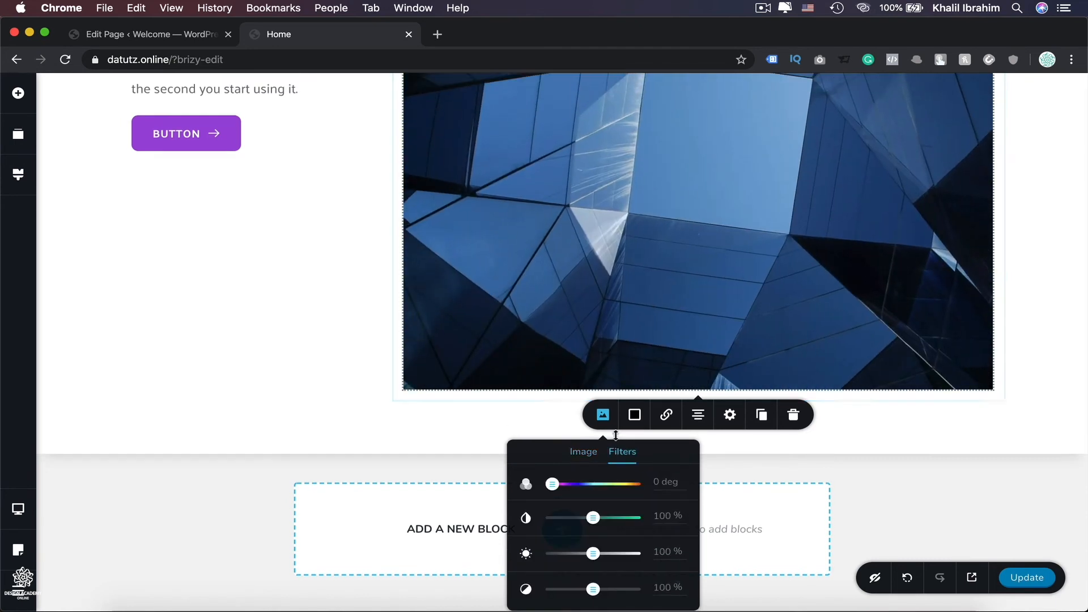
{"action": "left_click_drag", "start_coordinate": [553, 483], "coordinate": [575, 483]}
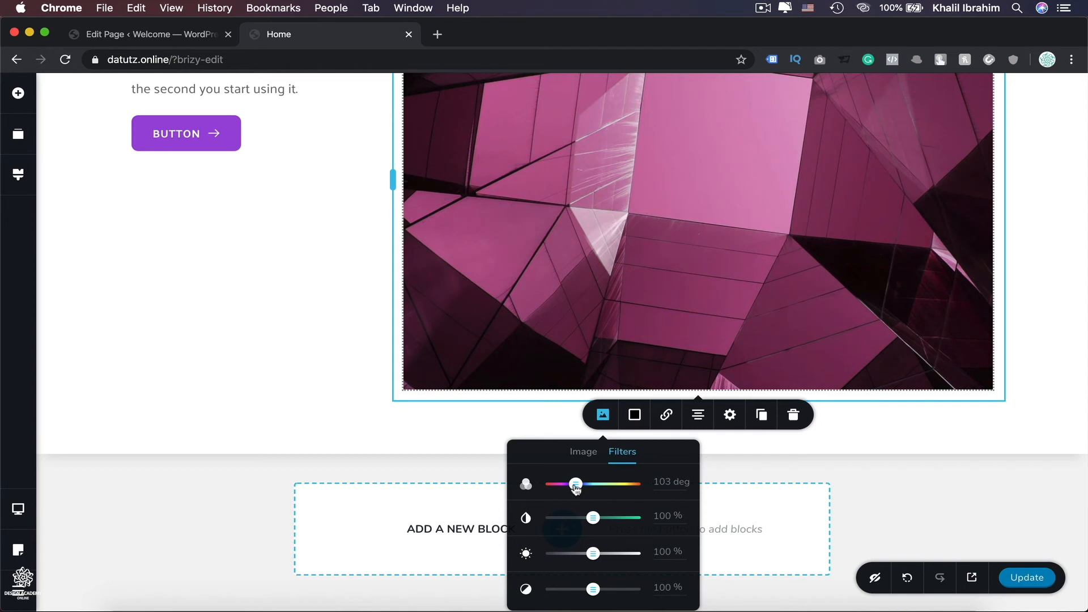
Set the image size to 67% and its height to about 63%.
{"action": "left_click", "coordinate": [729, 414]}
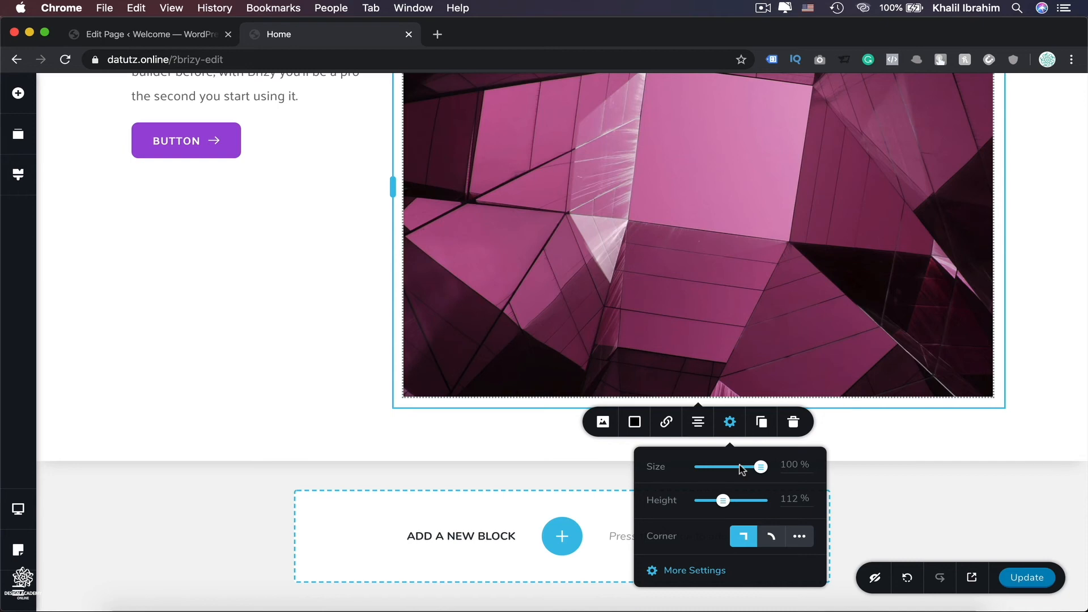
{"action": "left_click", "coordinate": [740, 467]}
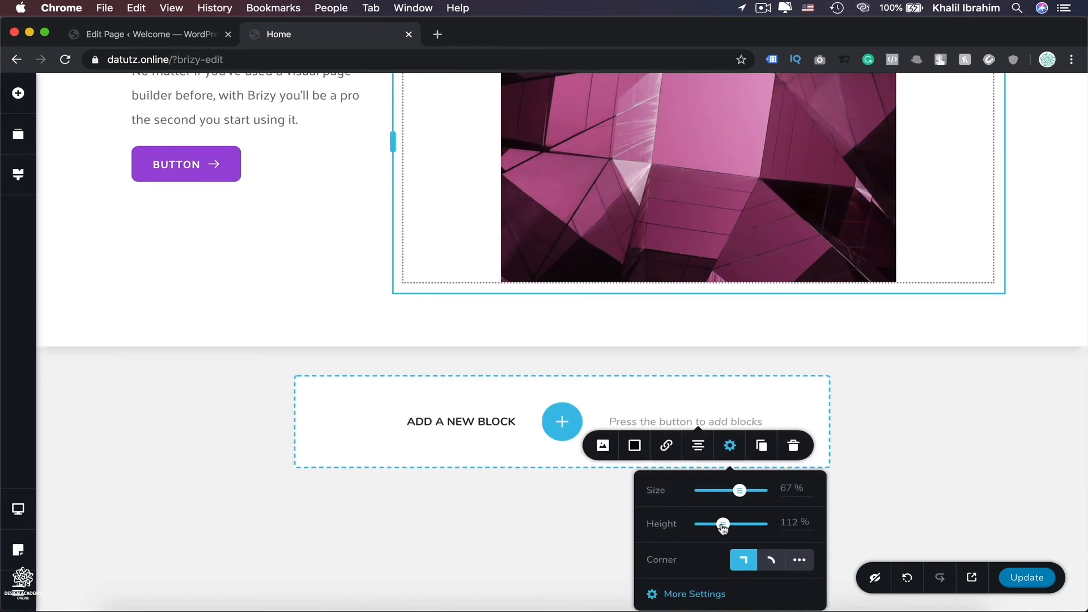
{"action": "left_click", "coordinate": [705, 523]}
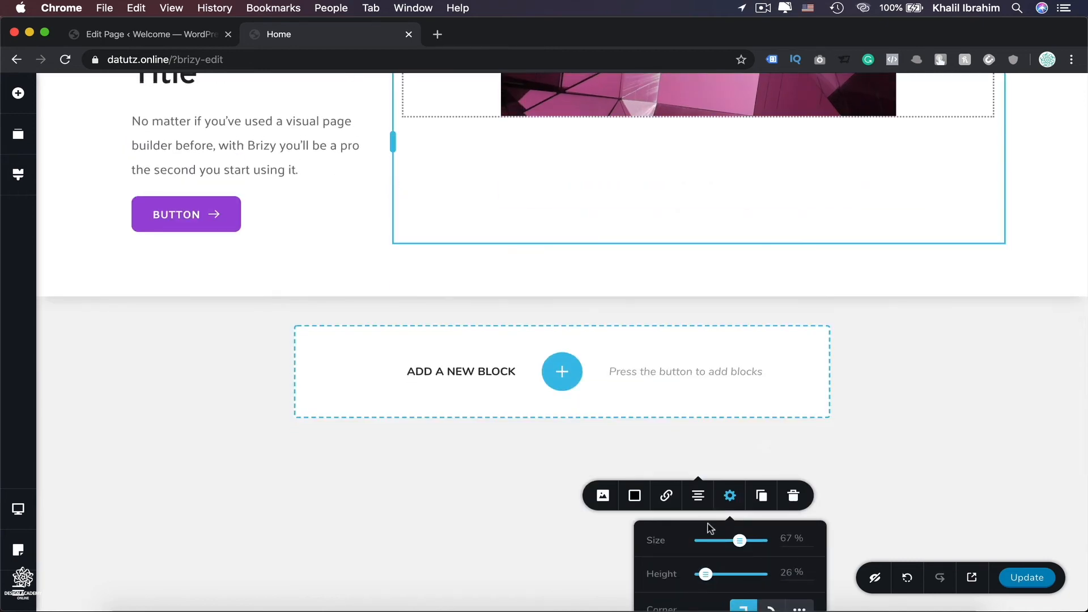
{"action": "scroll", "coordinate": [750, 340], "scroll_direction": "up", "scroll_amount": 2}
{"action": "scroll", "coordinate": [749, 336], "scroll_direction": "down", "scroll_amount": 1}
{"action": "mouse_move", "coordinate": [705, 605]}
{"action": "left_mouse_down"}
{"action": "mouse_move", "coordinate": [731, 590]}
{"action": "mouse_move", "coordinate": [707, 599]}
{"action": "mouse_move", "coordinate": [721, 566]}
{"action": "mouse_move", "coordinate": [712, 605]}
{"action": "left_mouse_up"}
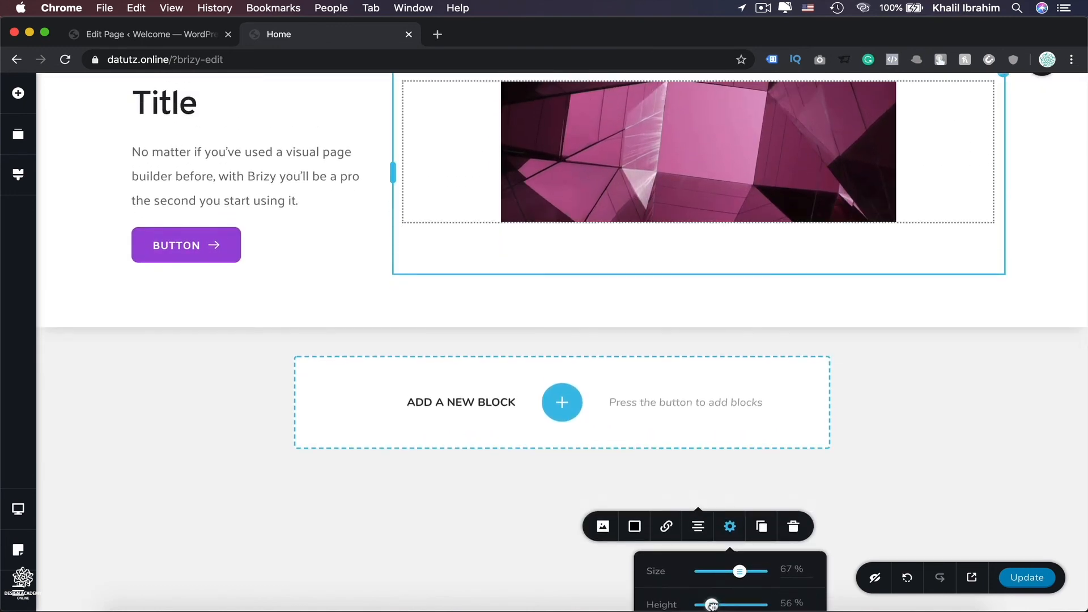
{"action": "scroll", "coordinate": [704, 266], "scroll_direction": "up", "scroll_amount": 3}
Zoom the image to 127% with a new focal point and give it rounded corners.
{"action": "left_click", "coordinate": [691, 280]}
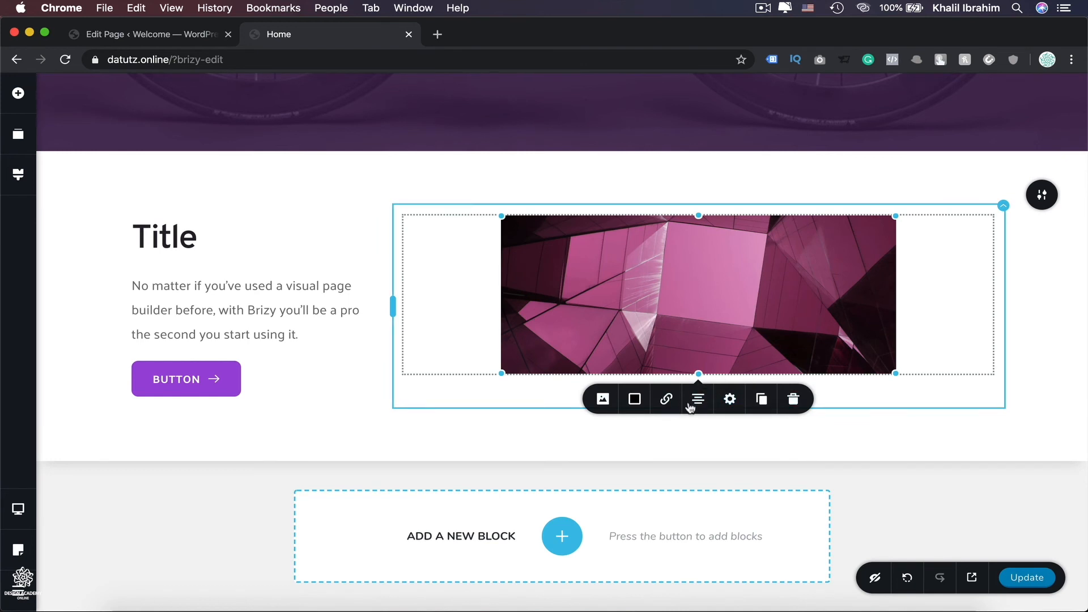
{"action": "left_click", "coordinate": [604, 400]}
{"action": "left_click_drag", "start_coordinate": [612, 490], "coordinate": [596, 513]}
{"action": "left_click_drag", "start_coordinate": [585, 552], "coordinate": [590, 551]}
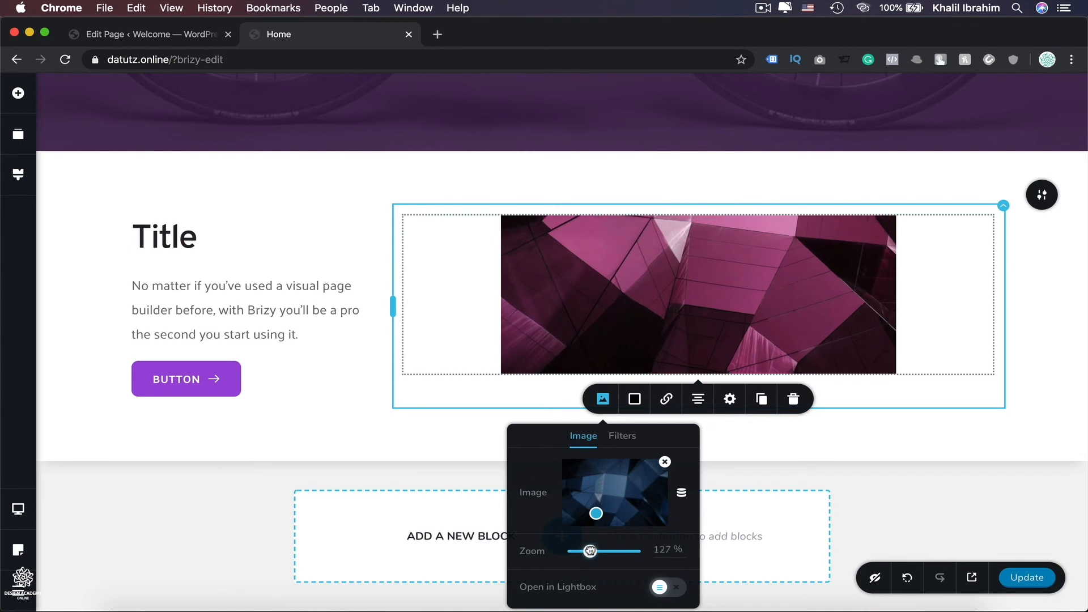
{"action": "left_click", "coordinate": [730, 400]}
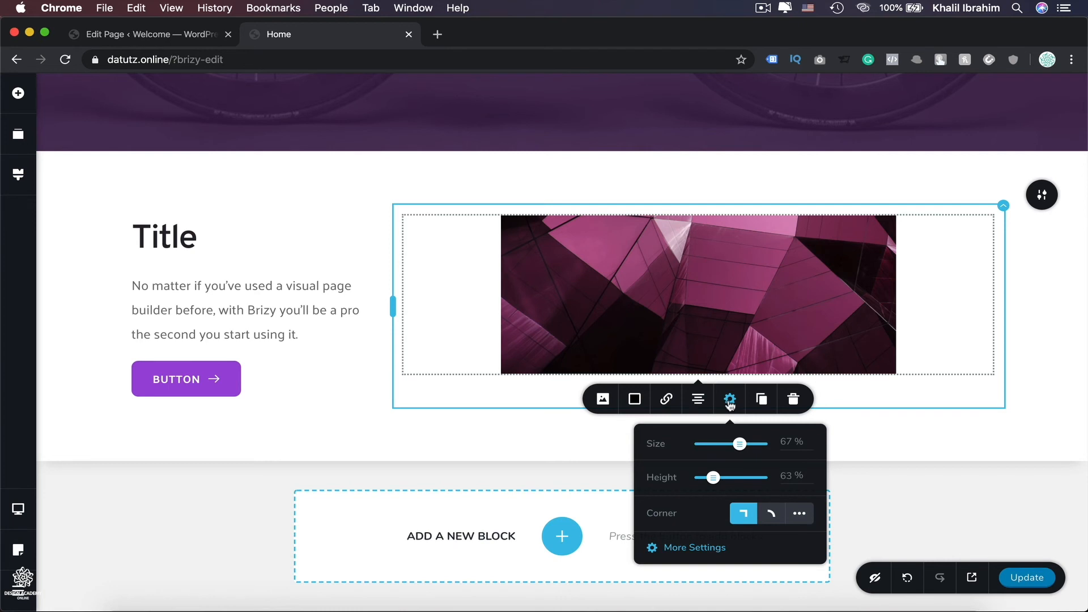
{"action": "left_click", "coordinate": [775, 513]}
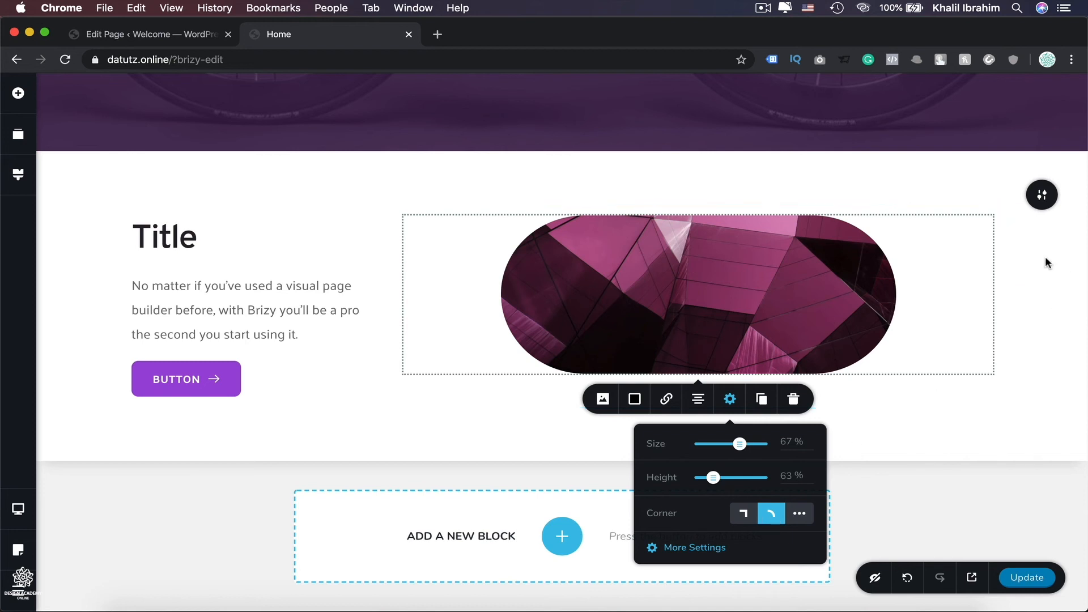
Give the image's column a solid purple #9E47DA overlay.
{"action": "left_click", "coordinate": [1003, 206]}
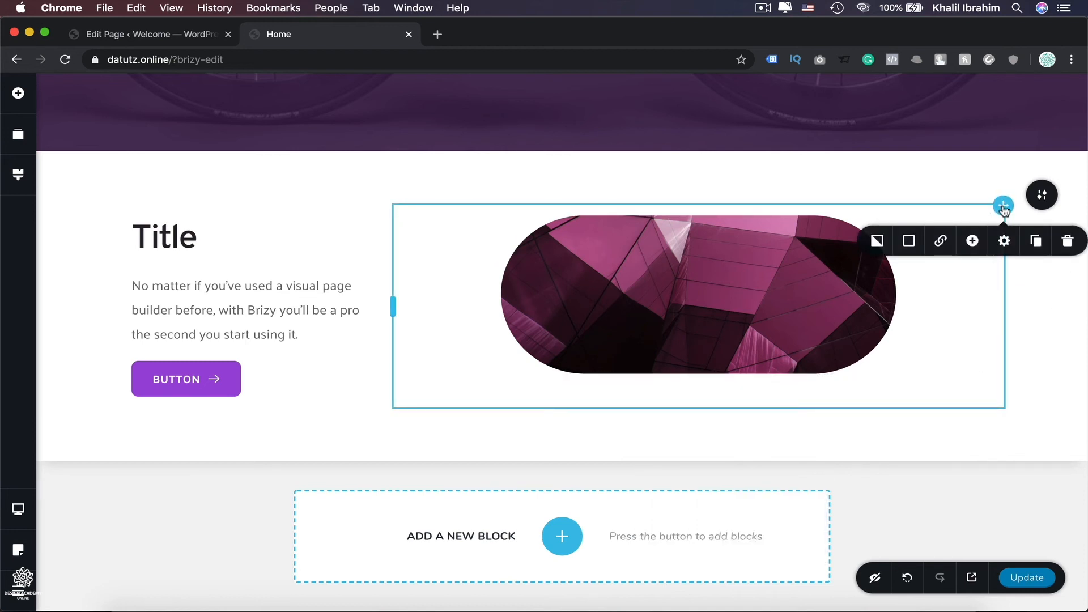
{"action": "left_click", "coordinate": [879, 242]}
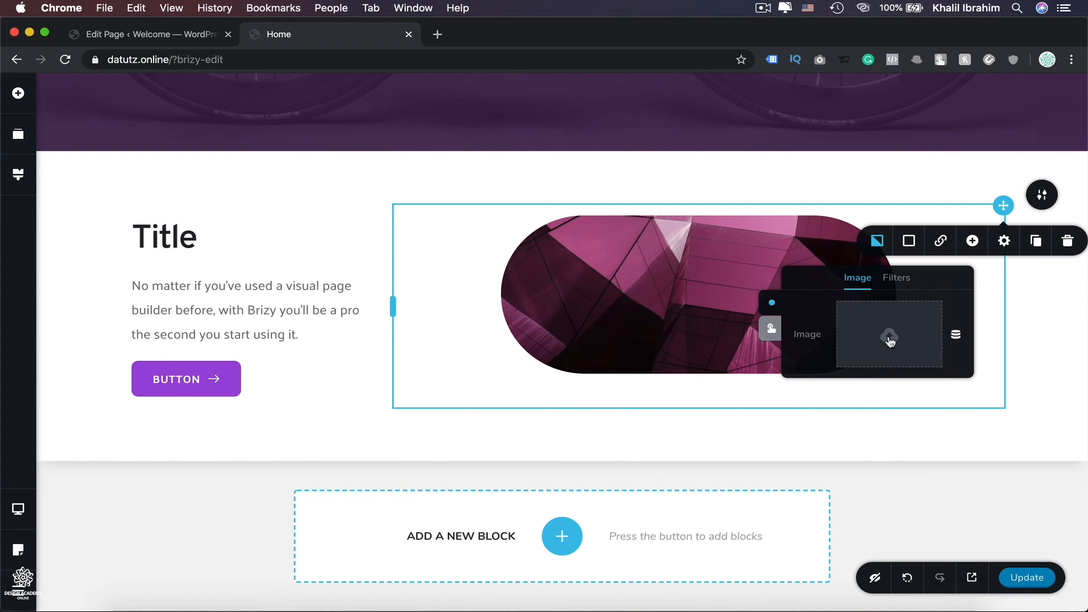
{"action": "left_click", "coordinate": [908, 249]}
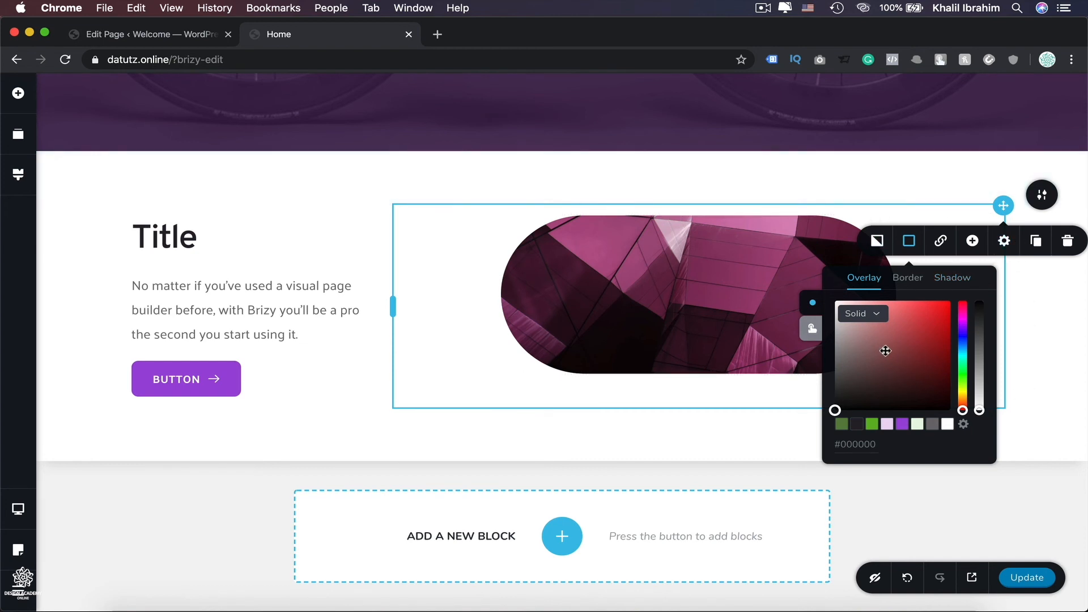
{"action": "left_click", "coordinate": [902, 425]}
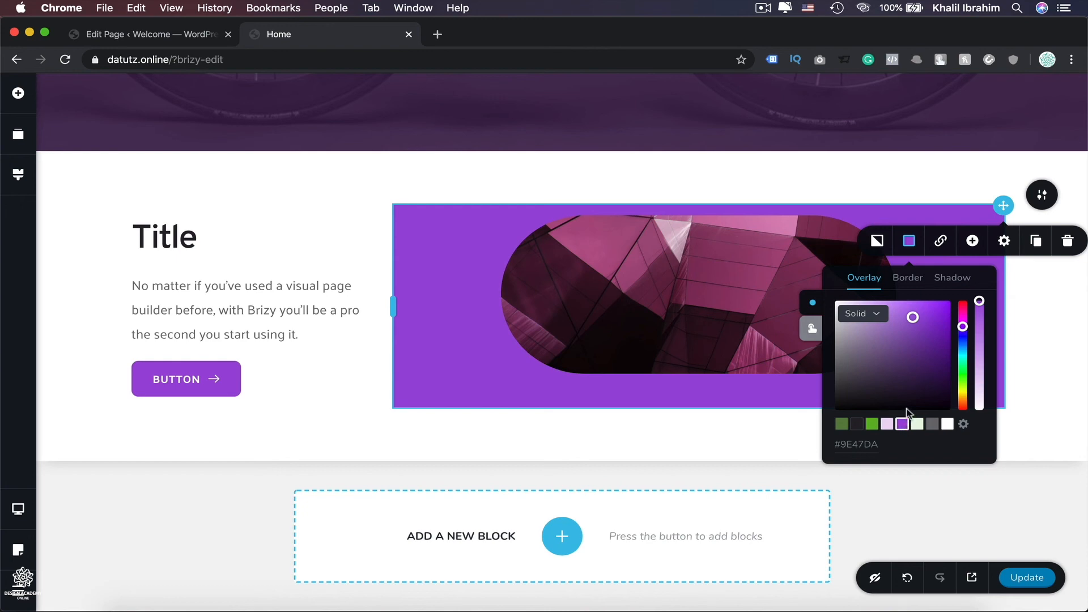
{"action": "left_click", "coordinate": [1062, 296]}
Set the section background to the white woven texture image from the media library.
{"action": "scroll", "coordinate": [1063, 285], "scroll_direction": "up", "scroll_amount": 10}
{"action": "scroll", "coordinate": [1062, 285], "scroll_direction": "down", "scroll_amount": 6}
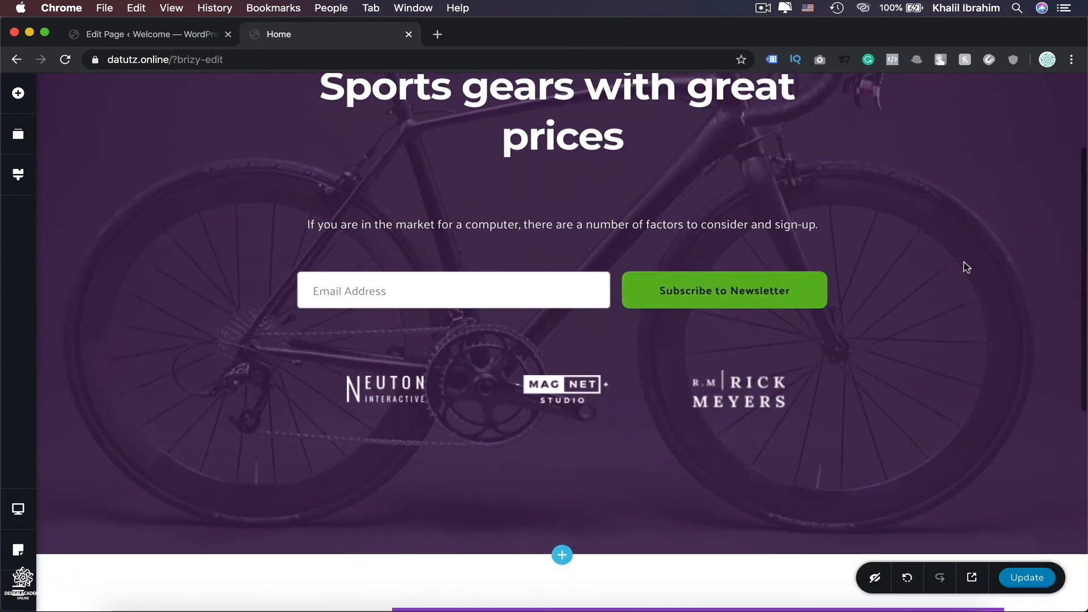
{"action": "mouse_move", "coordinate": [1042, 320]}
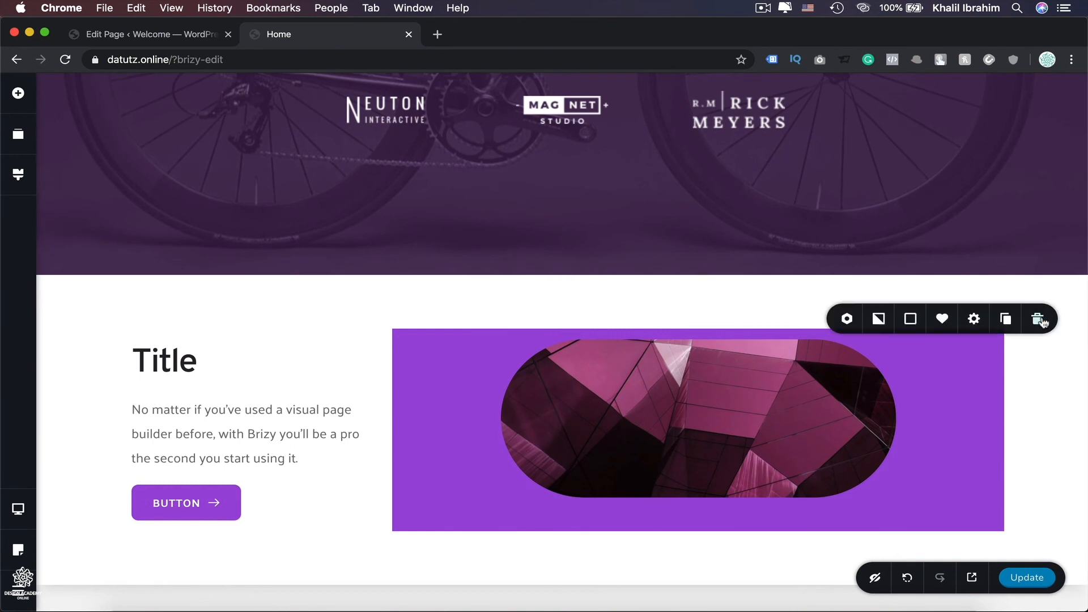
{"action": "left_click", "coordinate": [879, 320]}
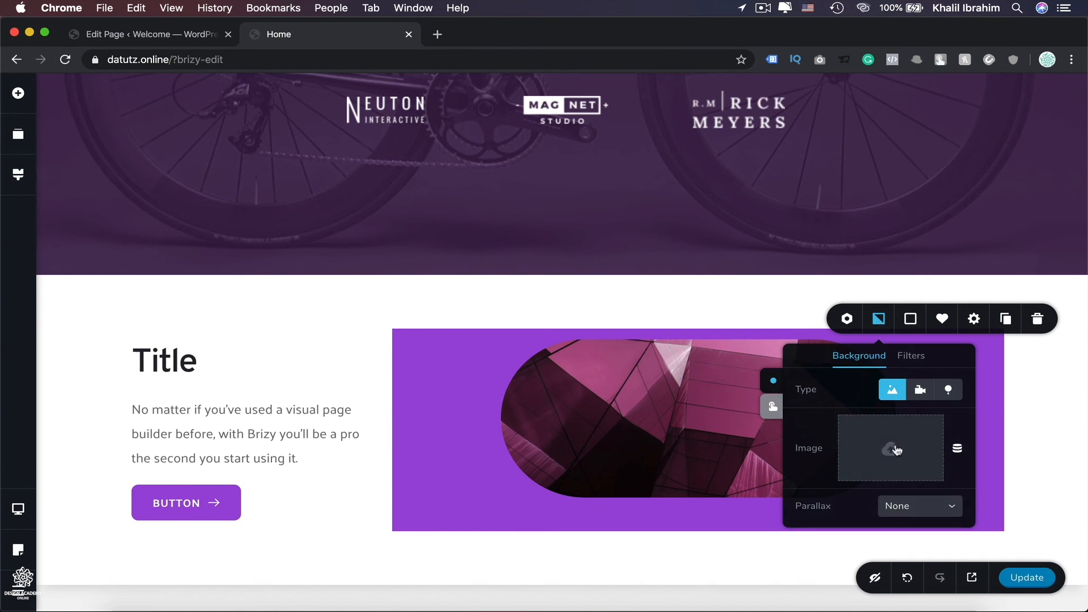
{"action": "left_click", "coordinate": [895, 449]}
{"action": "left_click", "coordinate": [621, 244]}
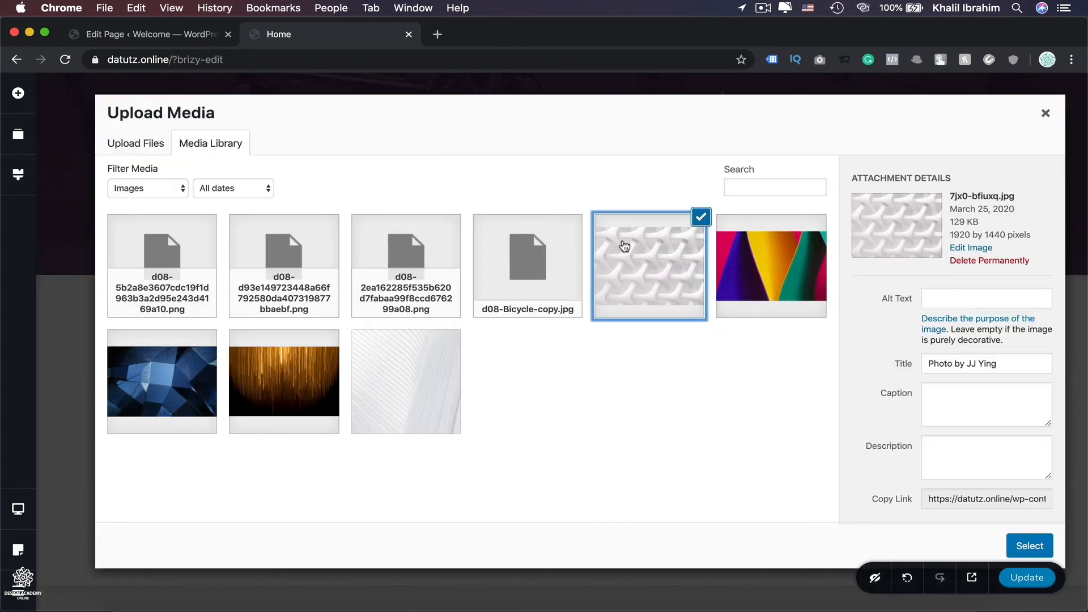
{"action": "left_click", "coordinate": [1029, 546]}
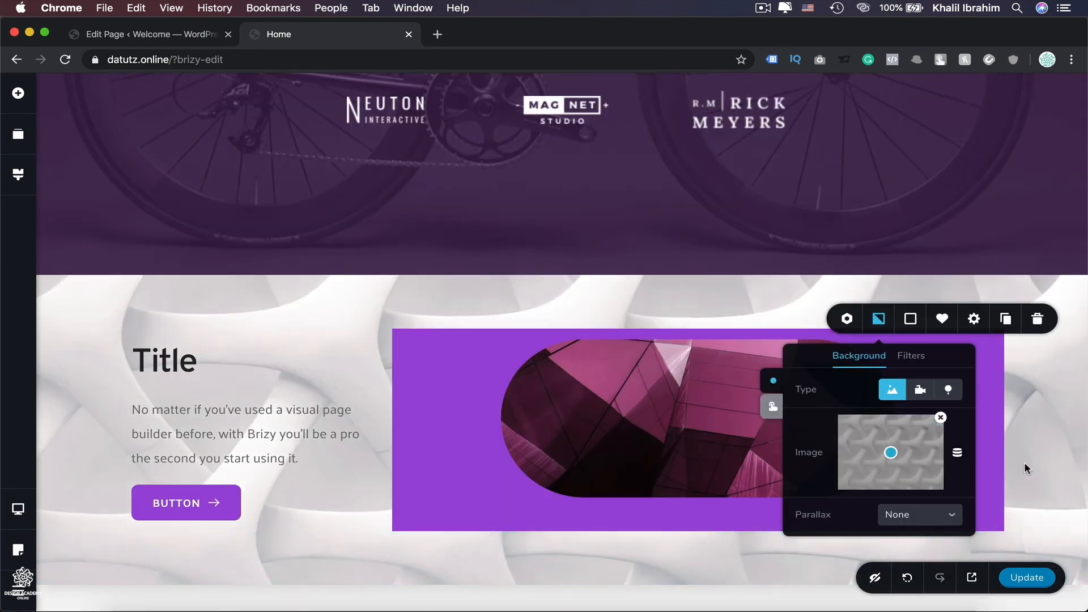
{"action": "left_click", "coordinate": [920, 391]}
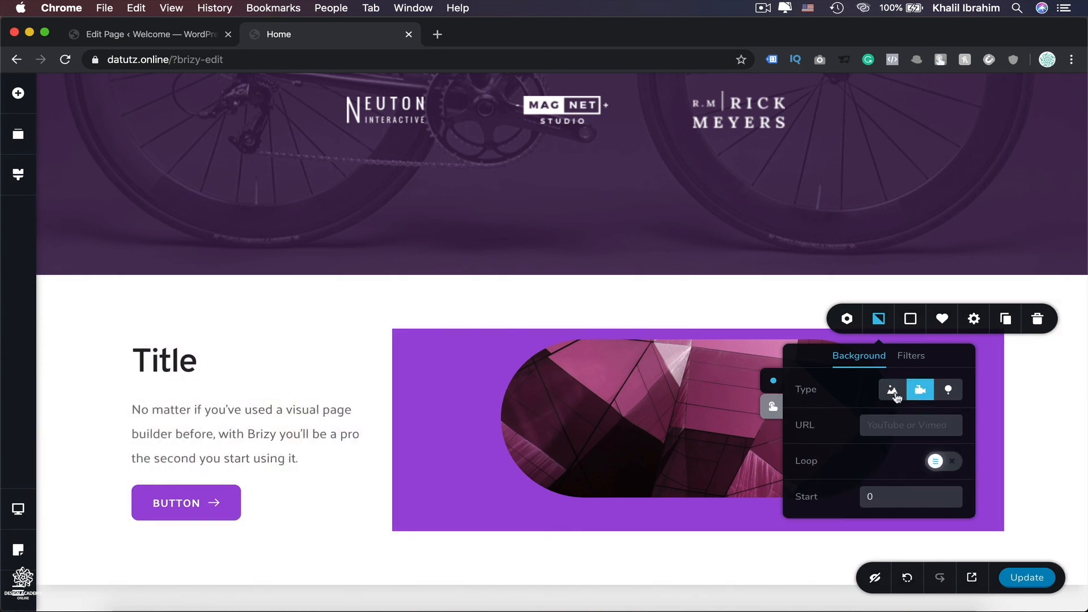
{"action": "left_click", "coordinate": [893, 391]}
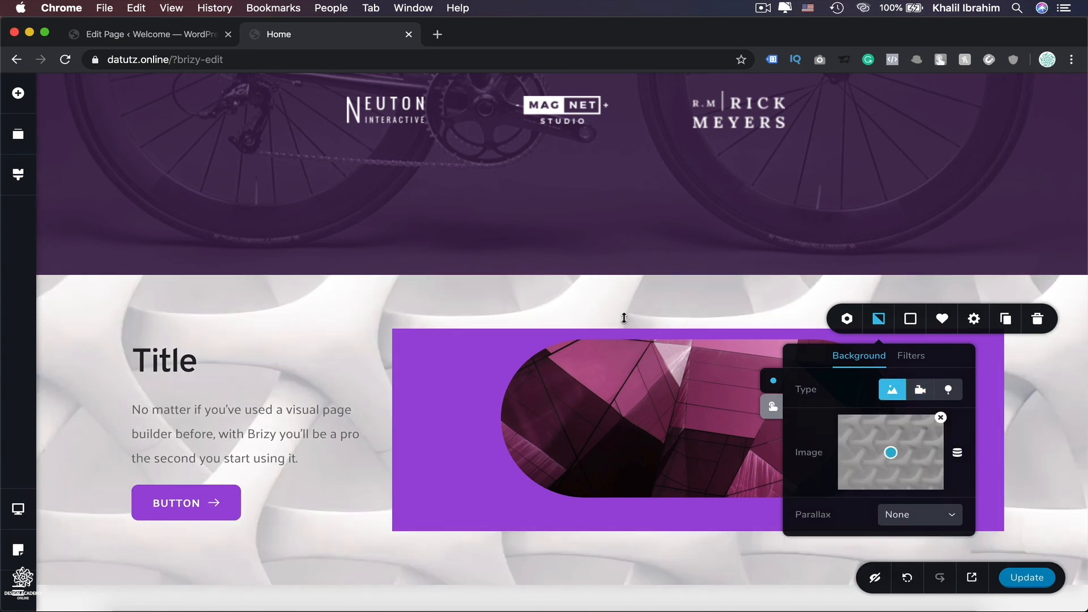
Decrease the section's top padding.
{"action": "left_click", "coordinate": [520, 299]}
{"action": "left_click_drag", "start_coordinate": [520, 299], "coordinate": [491, 368]}
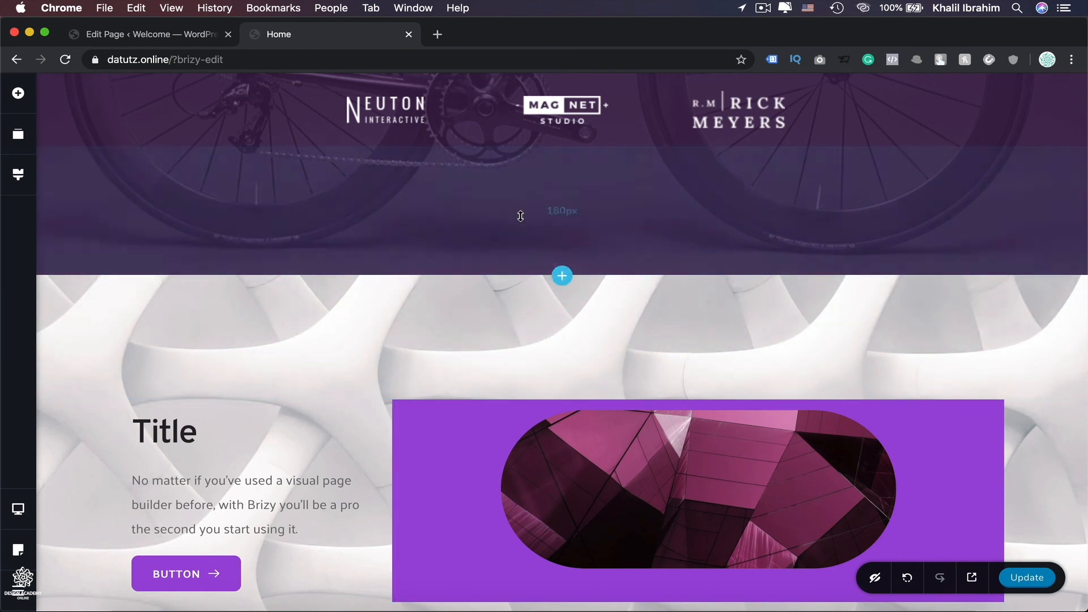
{"action": "left_click_drag", "start_coordinate": [499, 228], "coordinate": [474, 182]}
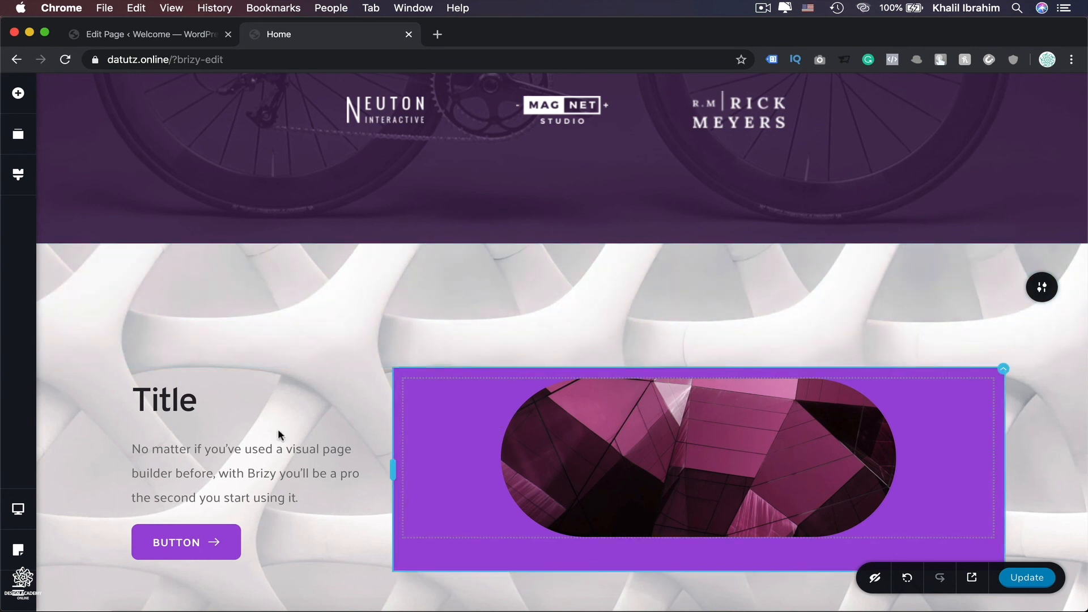
Add a two-column row beneath the title and image inside the textured section.
{"action": "scroll", "coordinate": [454, 526], "scroll_direction": "down", "scroll_amount": 2}
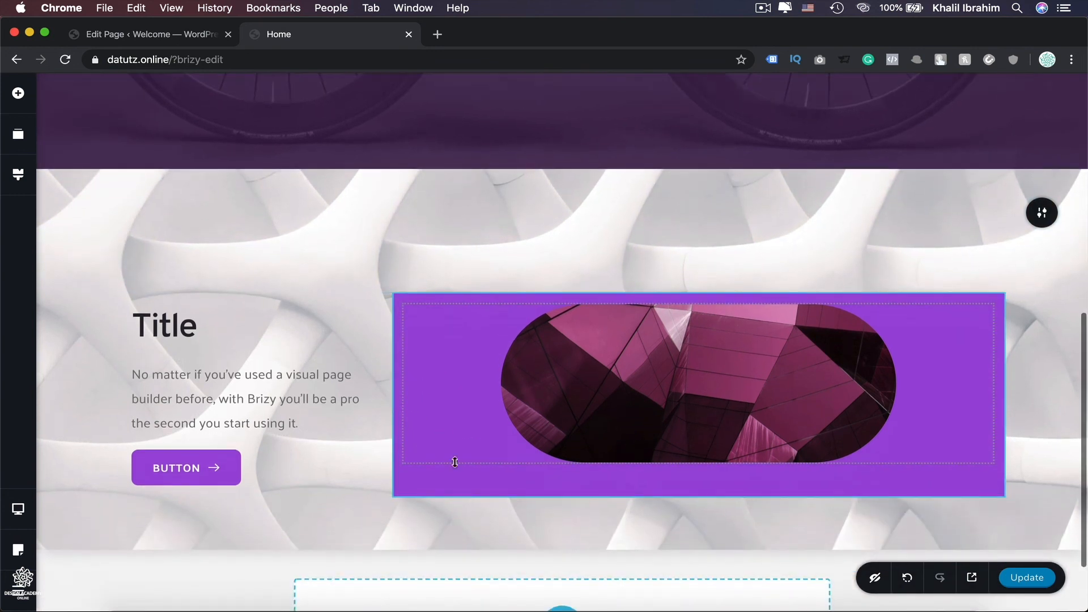
{"action": "left_click", "coordinate": [31, 102]}
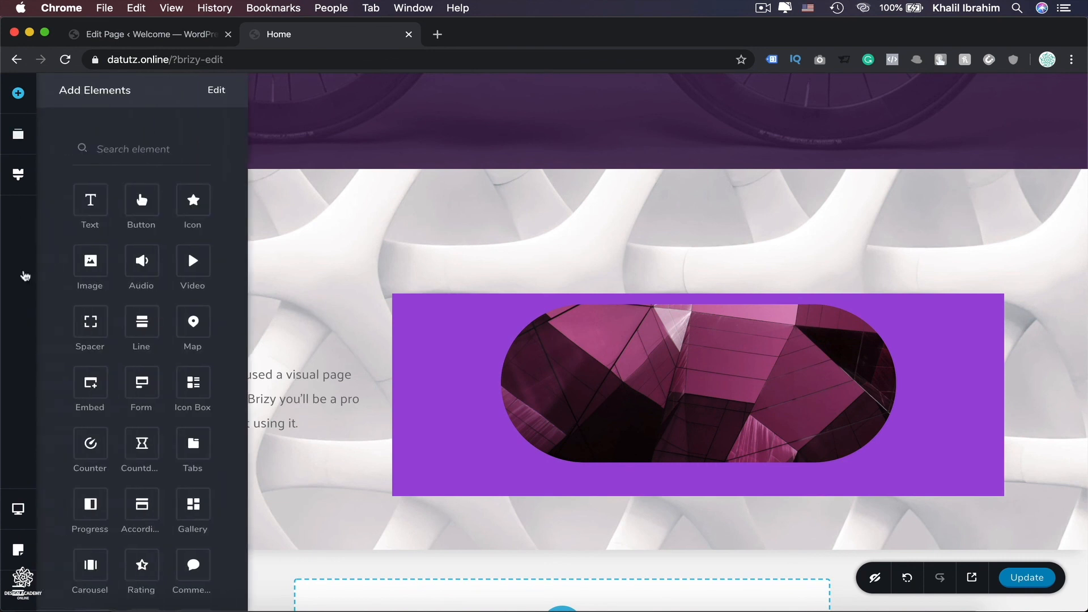
{"action": "scroll", "coordinate": [54, 502], "scroll_direction": "down", "scroll_amount": 3}
{"action": "scroll", "coordinate": [56, 500], "scroll_direction": "down", "scroll_amount": 3}
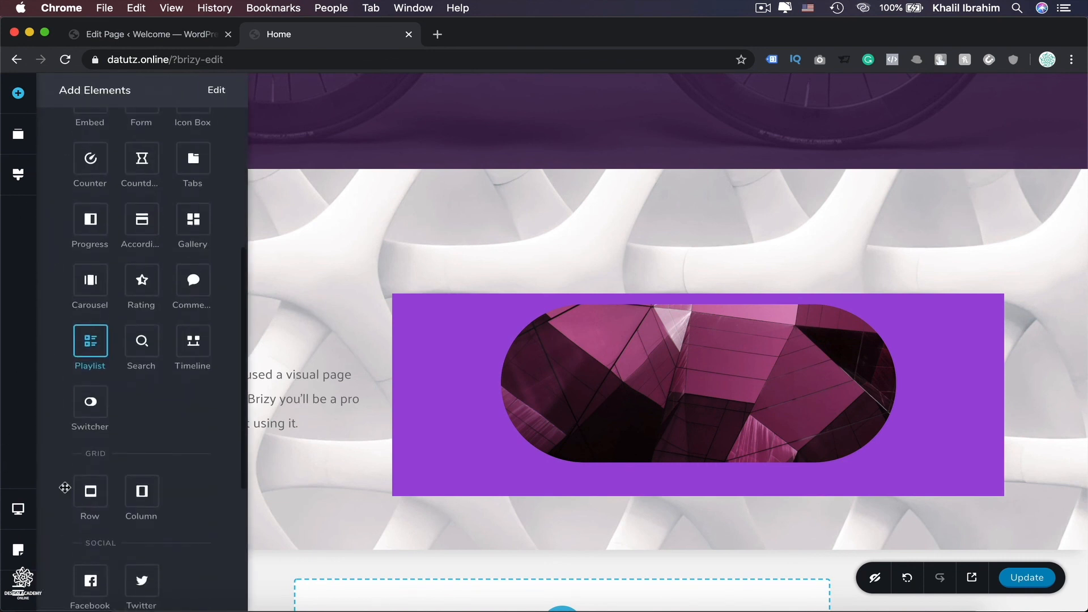
{"action": "left_click_drag", "start_coordinate": [80, 485], "coordinate": [483, 488]}
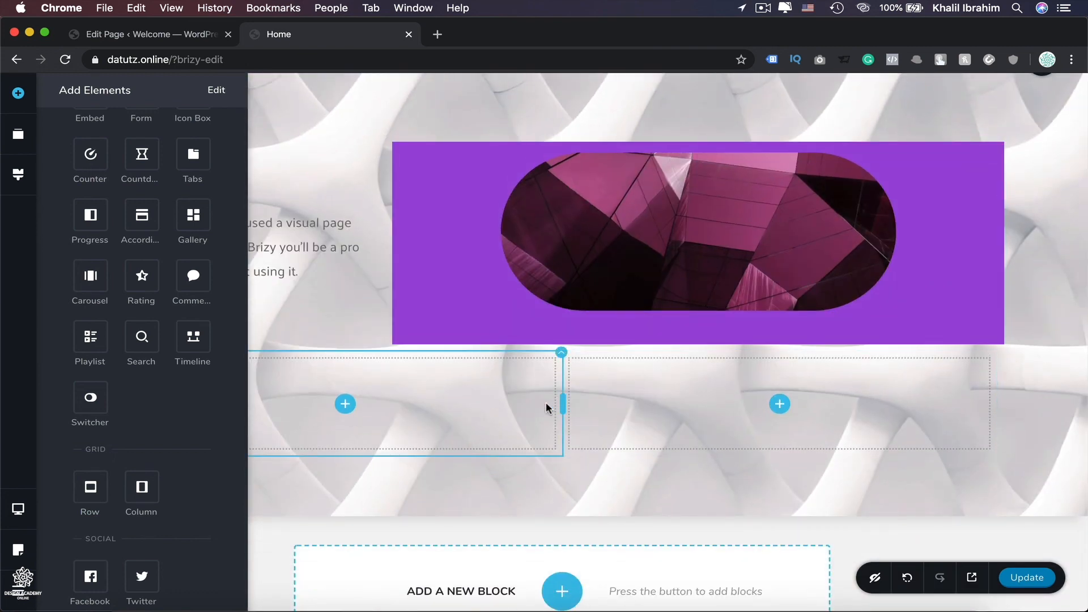
Reorder the page blocks so the textured section sits above the purple sports-gear hero block.
{"action": "left_click", "coordinate": [17, 135]}
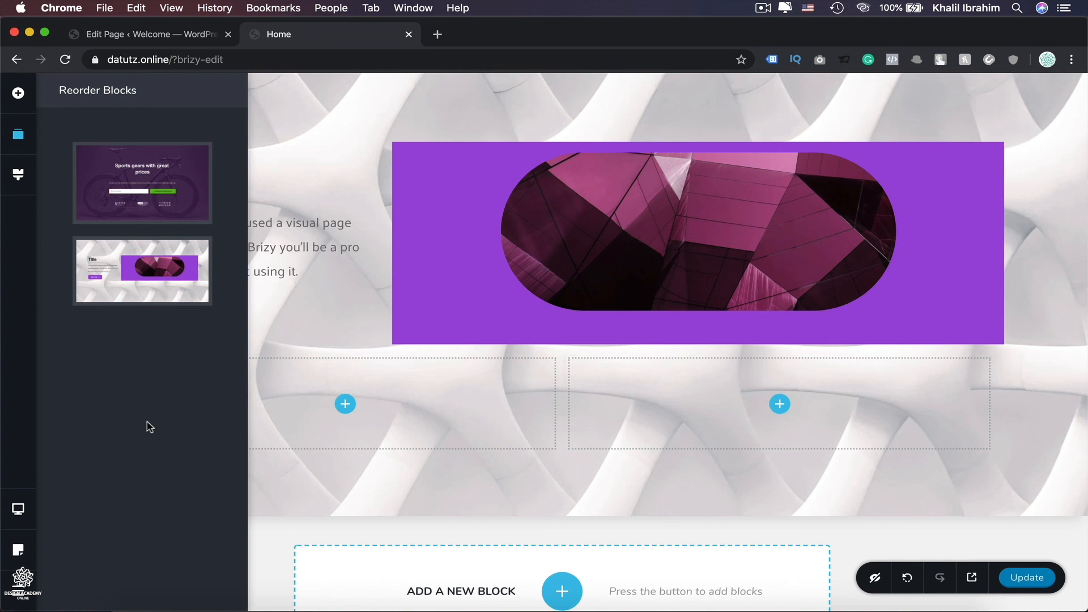
{"action": "left_click_drag", "start_coordinate": [128, 287], "coordinate": [141, 190]}
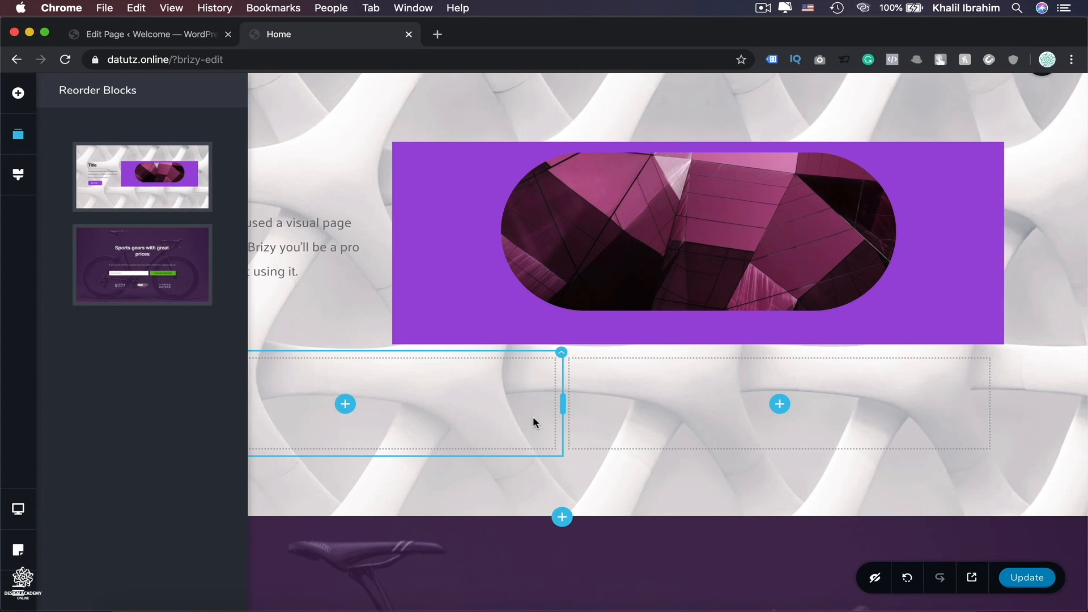
{"action": "left_click", "coordinate": [1022, 133]}
Delete the textured section block and then the purple sports-gear hero block from the page.
{"action": "scroll", "coordinate": [1019, 355], "scroll_direction": "down", "scroll_amount": 1}
{"action": "scroll", "coordinate": [1020, 356], "scroll_direction": "up", "scroll_amount": 1}
{"action": "scroll", "coordinate": [1020, 355], "scroll_direction": "up", "scroll_amount": 1}
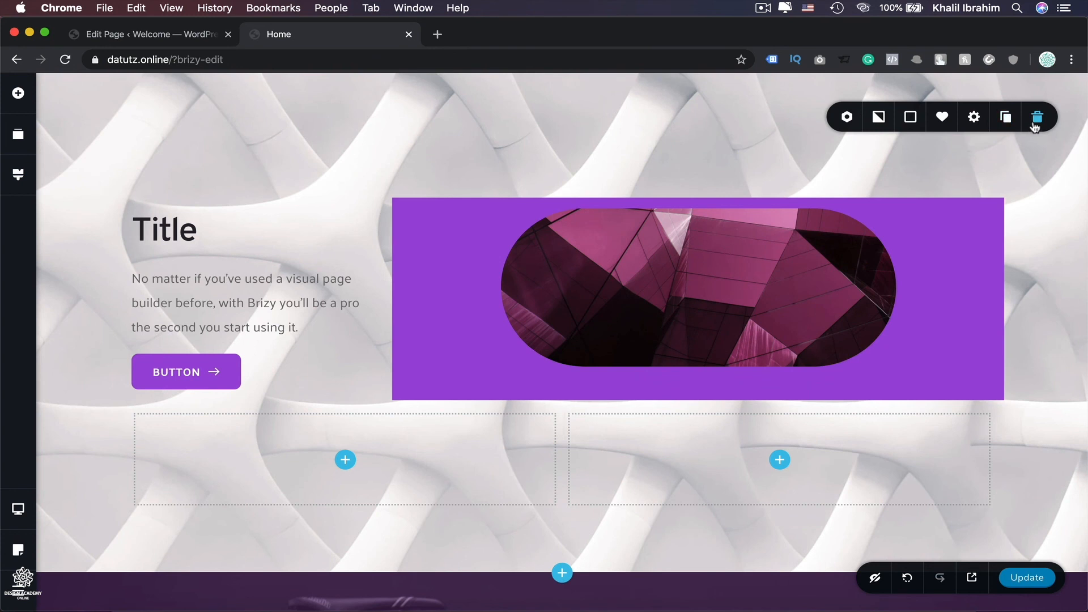
{"action": "left_click", "coordinate": [1036, 120]}
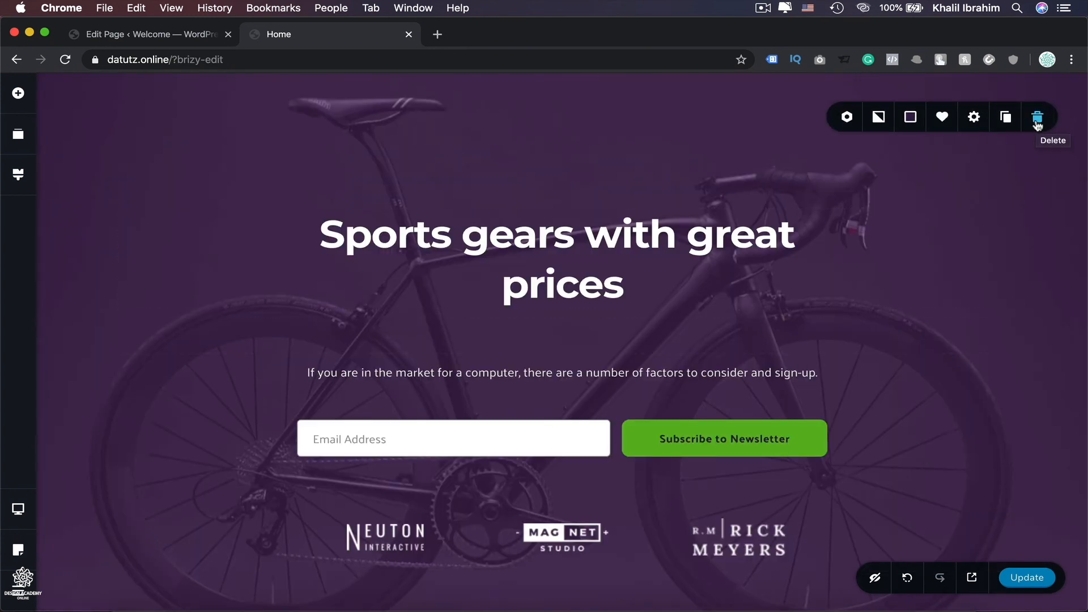
{"action": "left_click", "coordinate": [1037, 120]}
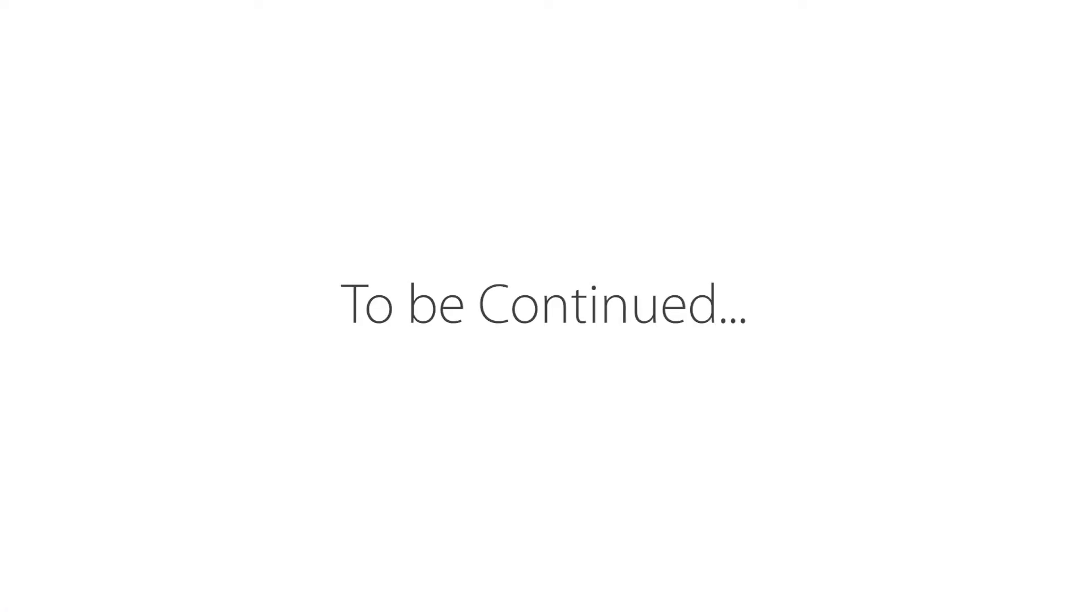